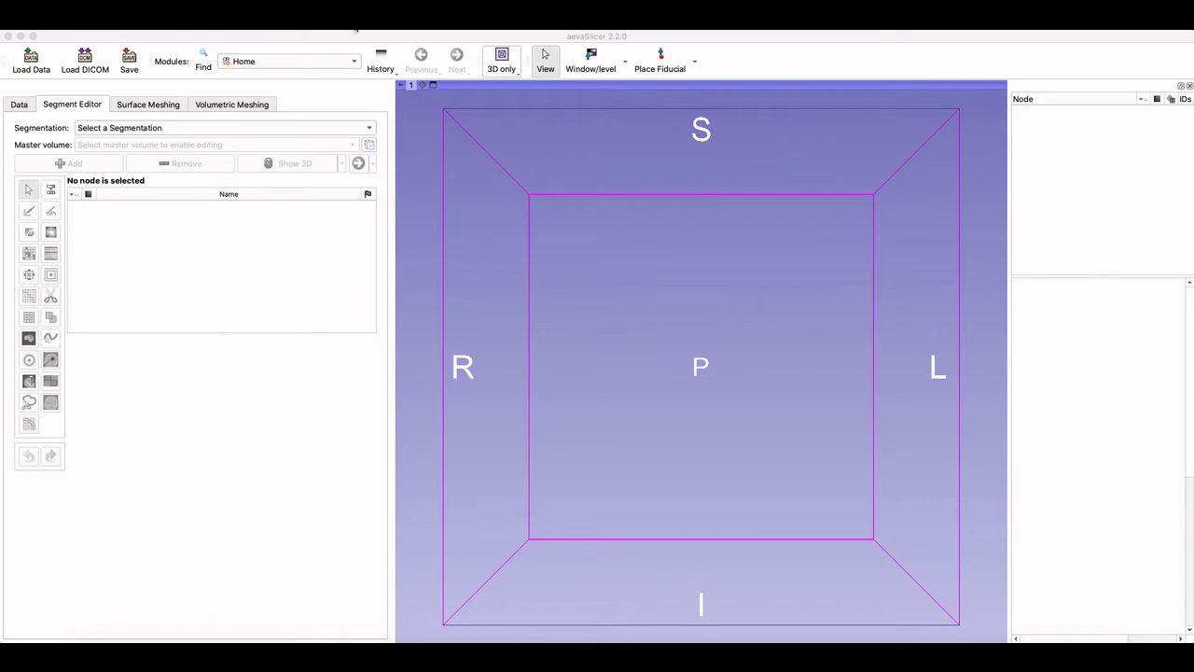
Load the cartilage.nii MRI volume through Add Data and switch to the Four-Up layout.
{"action": "left_click", "coordinate": [249, 246]}
{"action": "left_click", "coordinate": [122, 19]}
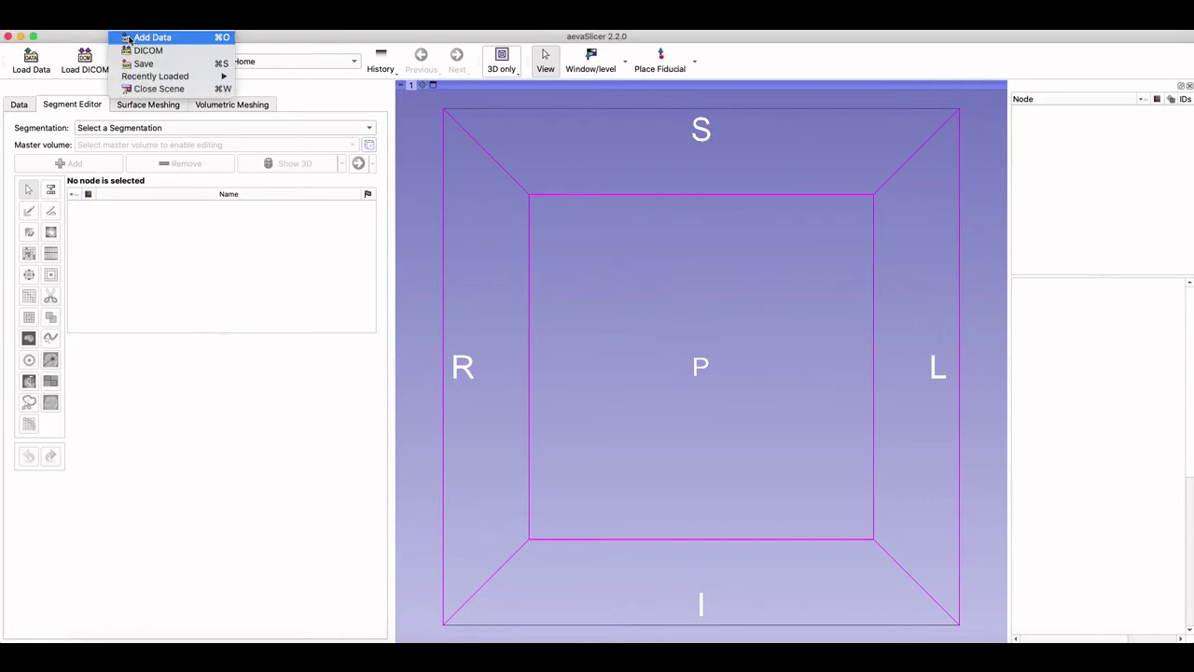
{"action": "left_click", "coordinate": [198, 60]}
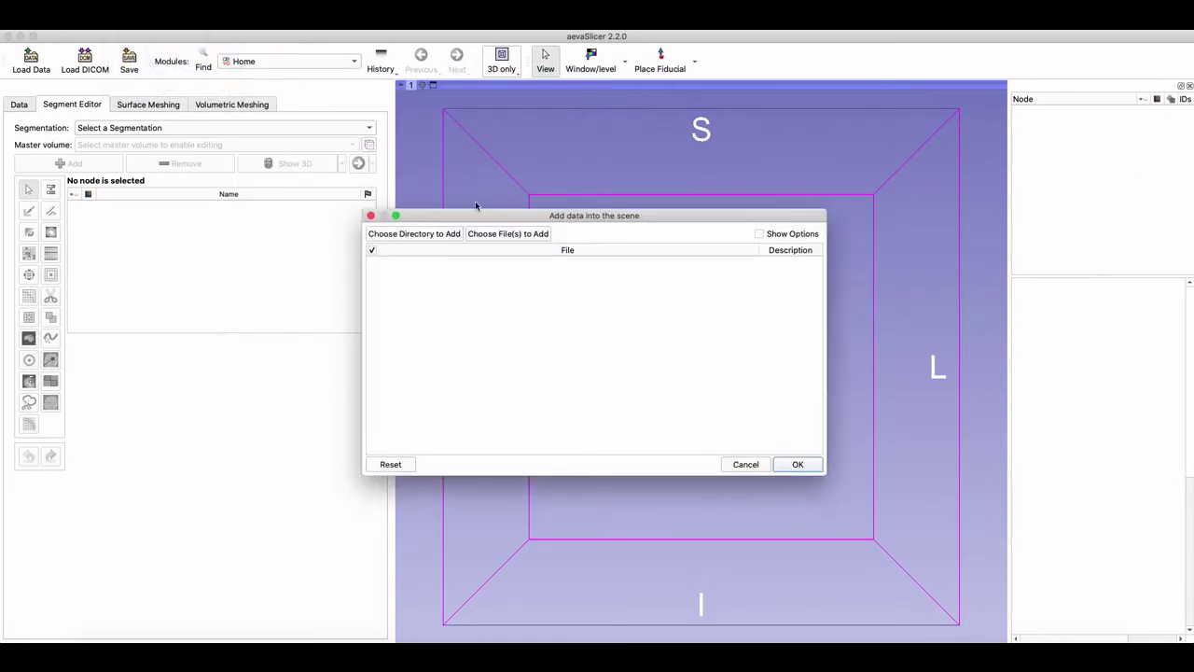
{"action": "left_click", "coordinate": [496, 233]}
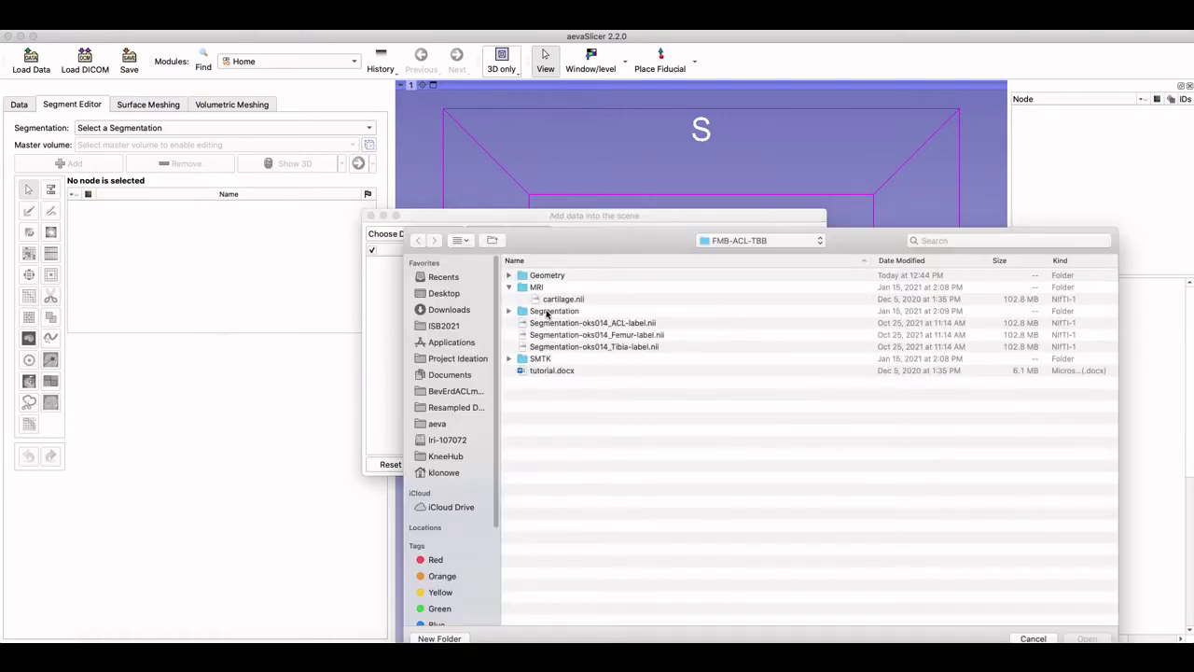
{"action": "double_click", "coordinate": [547, 302]}
{"action": "left_click", "coordinate": [794, 464]}
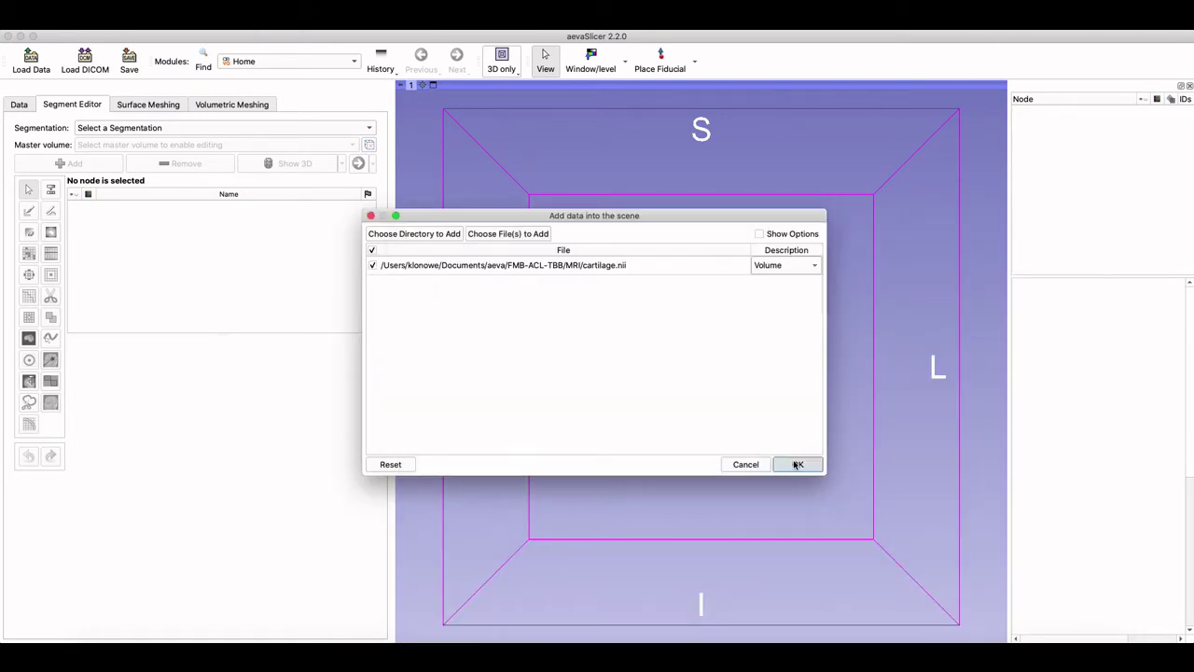
{"action": "left_click", "coordinate": [516, 73]}
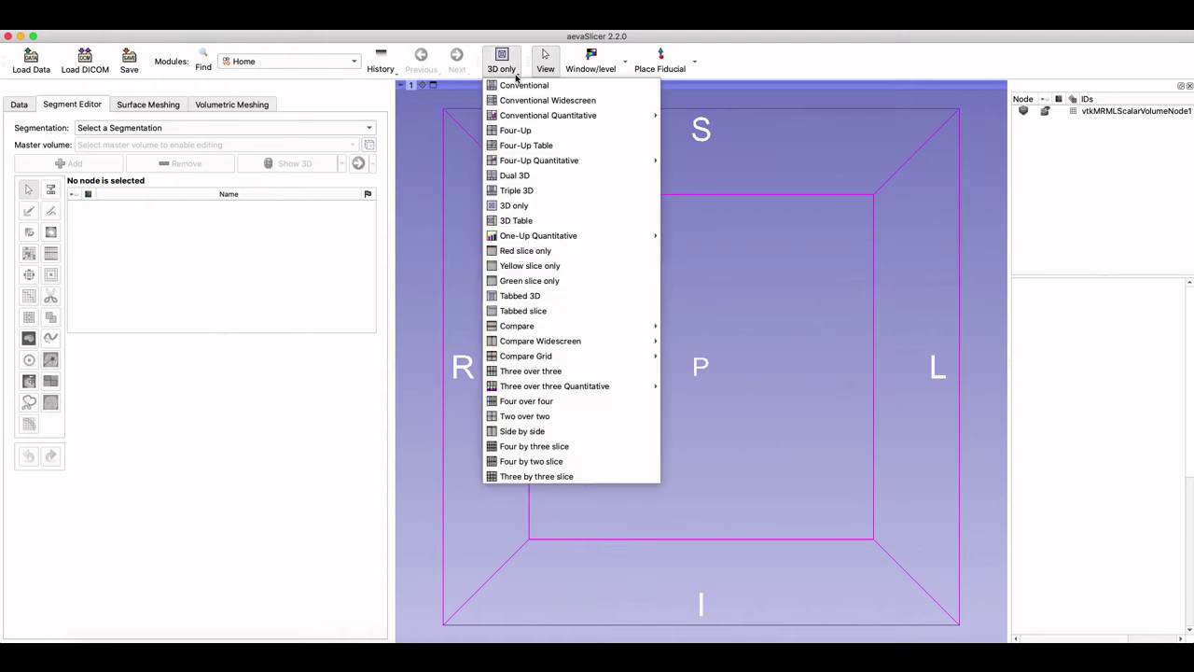
{"action": "left_click", "coordinate": [516, 131]}
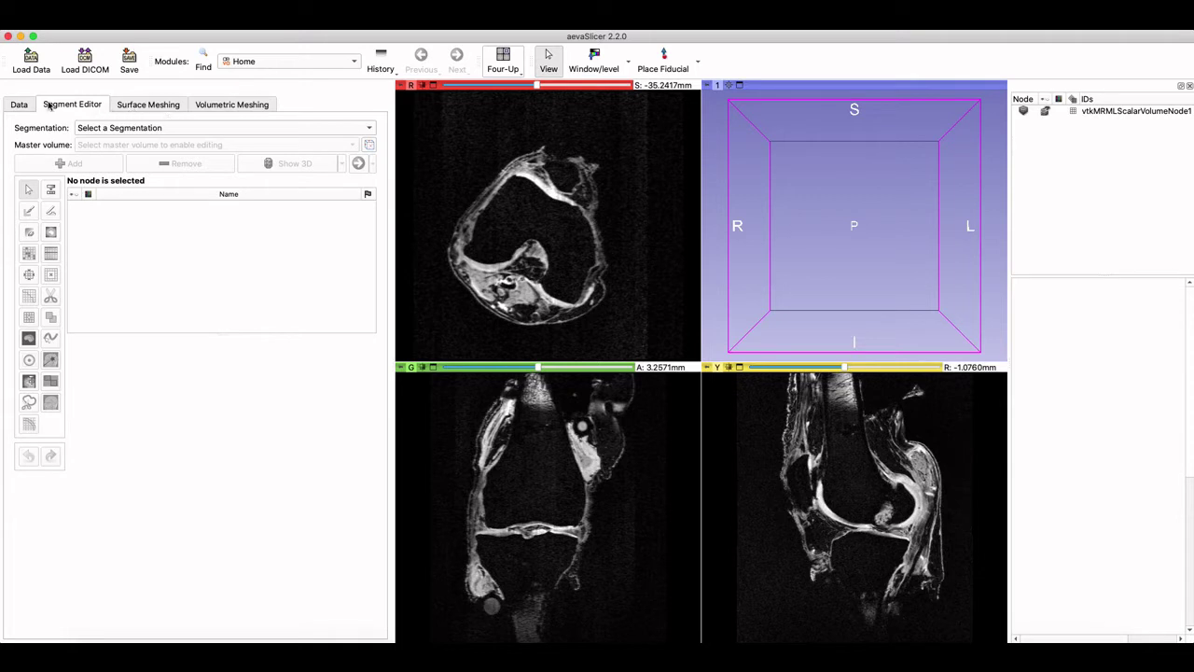
Create a new segmentation in Segment Editor with cartilage as the master volume.
{"action": "left_click", "coordinate": [261, 61]}
{"action": "left_click", "coordinate": [245, 78]}
{"action": "left_click", "coordinate": [111, 128]}
{"action": "left_click", "coordinate": [111, 128]}
{"action": "left_click", "coordinate": [111, 127]}
{"action": "left_click", "coordinate": [111, 156]}
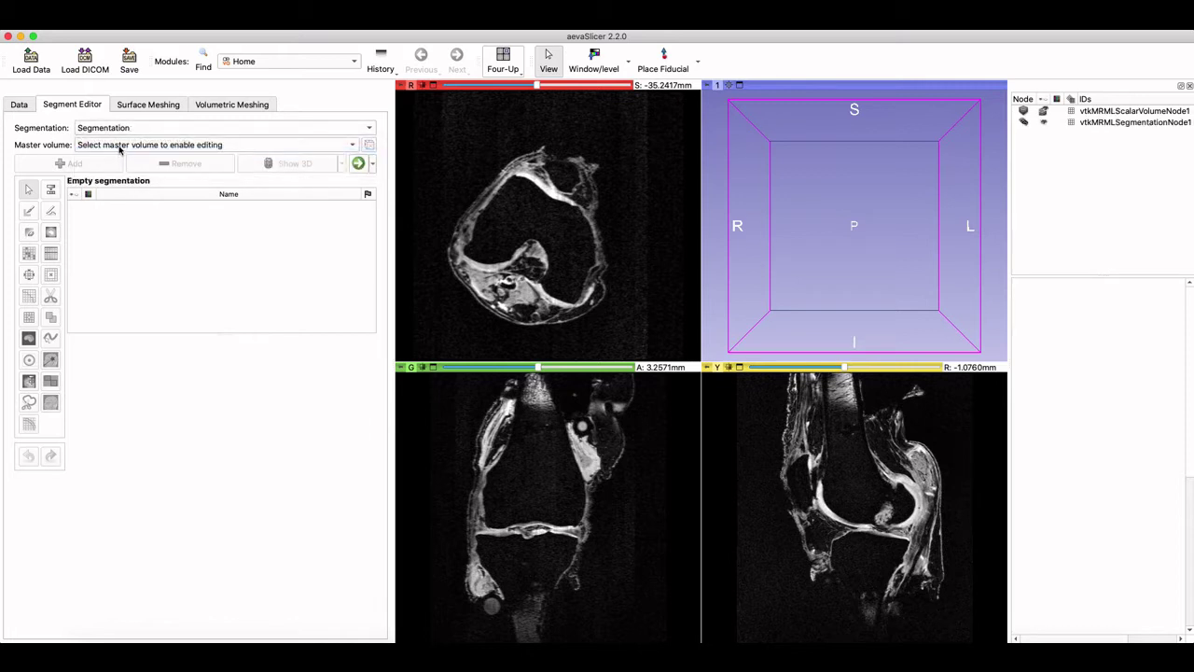
{"action": "left_click", "coordinate": [120, 146]}
{"action": "left_click", "coordinate": [119, 168]}
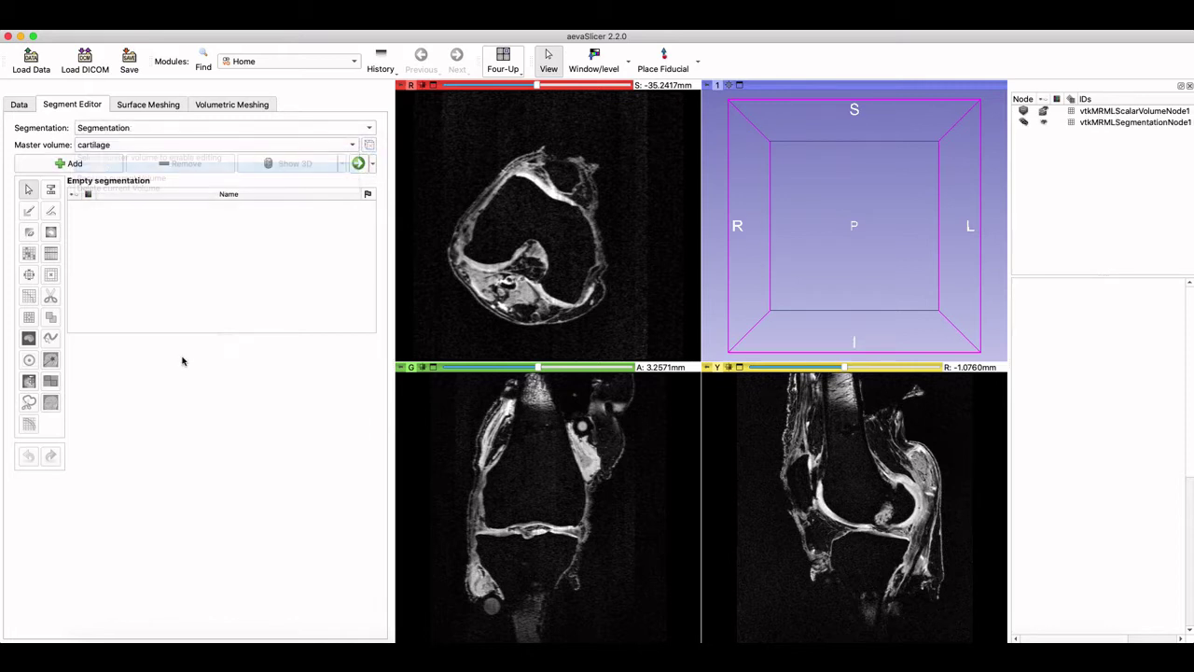
Add empty segments and select Segment_1 for editing.
{"action": "left_click", "coordinate": [106, 165]}
{"action": "left_click", "coordinate": [105, 165]}
{"action": "left_click", "coordinate": [105, 164]}
{"action": "left_click", "coordinate": [106, 164]}
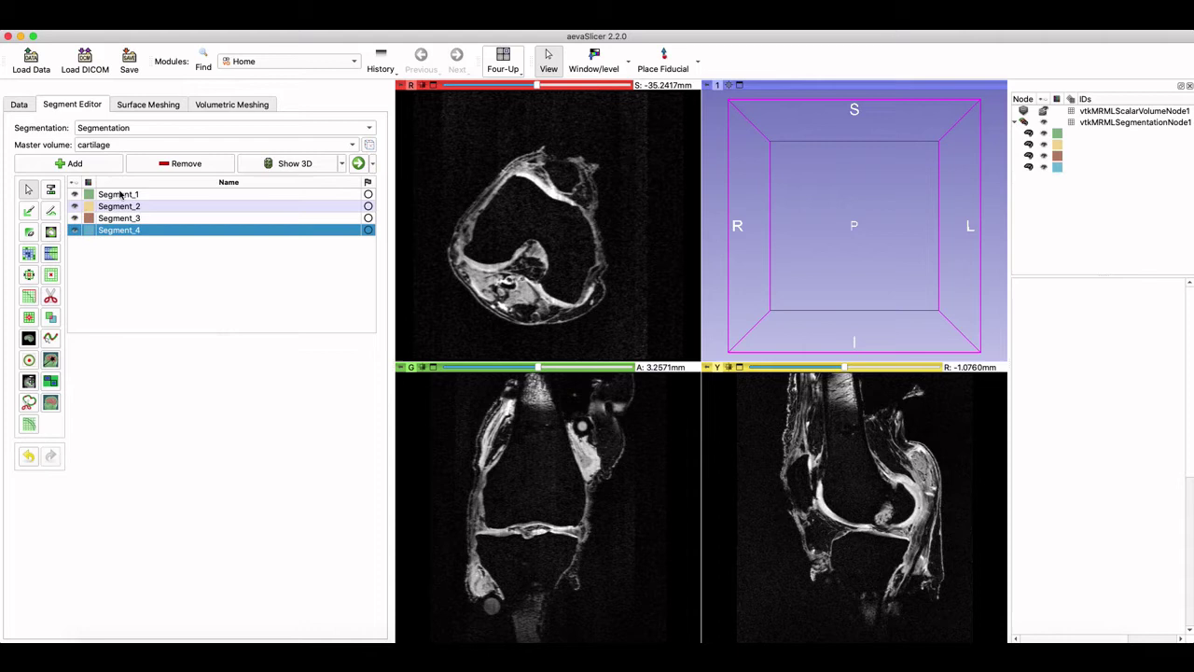
{"action": "left_click", "coordinate": [122, 194]}
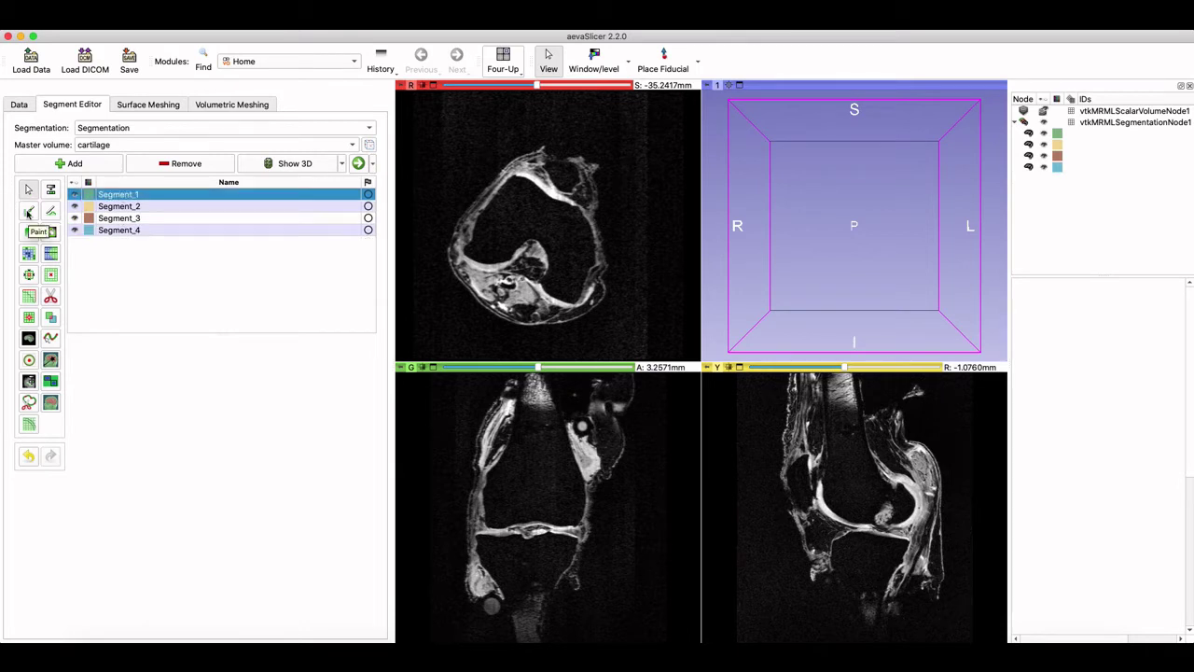
Paint Segment_1 strokes on several axial slices with the Paint effect.
{"action": "left_click", "coordinate": [28, 211]}
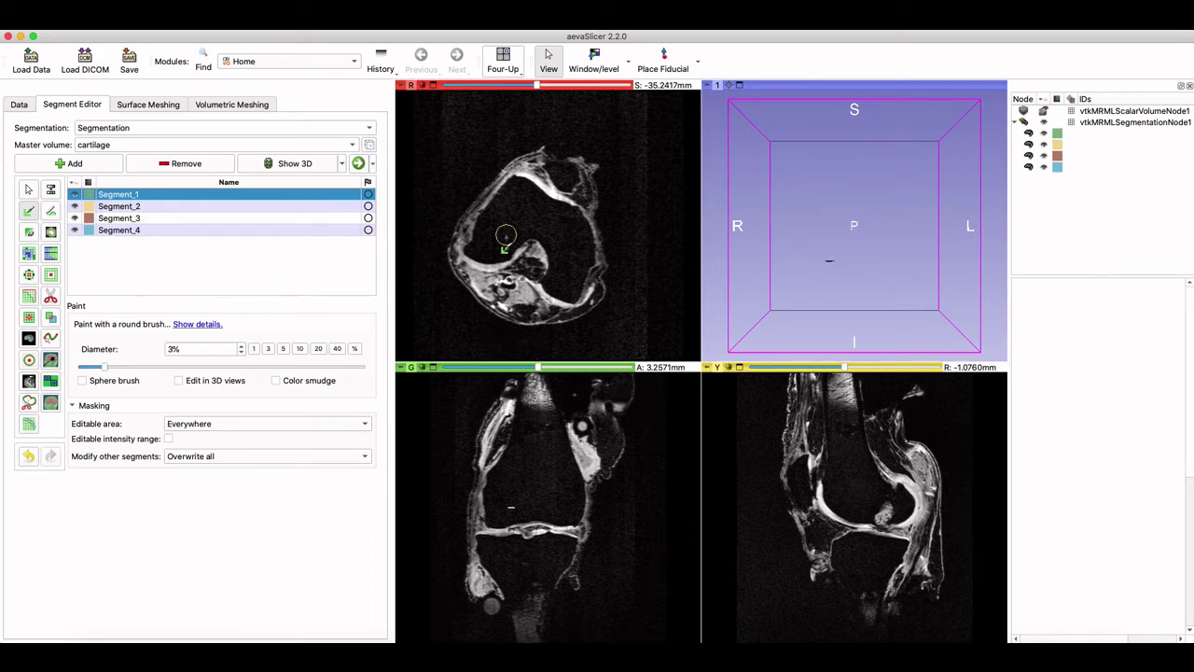
{"action": "scroll", "coordinate": [499, 187], "scroll_direction": "up", "scroll_amount": 3, "text": "ctrl"}
{"action": "scroll", "coordinate": [458, 253], "scroll_direction": "up", "scroll_amount": 3, "text": "shift"}
{"action": "mouse_move", "coordinate": [462, 233]}
{"action": "left_mouse_down"}
{"action": "mouse_move", "coordinate": [467, 214]}
{"action": "mouse_move", "coordinate": [504, 200]}
{"action": "left_mouse_up"}
{"action": "scroll", "coordinate": [542, 213], "scroll_direction": "down", "scroll_amount": 3, "text": "shift"}
{"action": "mouse_move", "coordinate": [546, 212]}
{"action": "left_mouse_down"}
{"action": "mouse_move", "coordinate": [581, 247]}
{"action": "mouse_move", "coordinate": [458, 252]}
{"action": "left_mouse_up"}
{"action": "scroll", "coordinate": [458, 253], "scroll_direction": "up", "scroll_amount": 5}
{"action": "mouse_move", "coordinate": [448, 201]}
{"action": "left_mouse_down"}
{"action": "mouse_move", "coordinate": [560, 215]}
{"action": "mouse_move", "coordinate": [457, 270]}
{"action": "mouse_move", "coordinate": [526, 221]}
{"action": "left_mouse_up"}
Paint a ring around the knee into Segment_2 and erase part of it in the coronal view.
{"action": "key", "text": "shift+Down"}
{"action": "mouse_move", "coordinate": [494, 139]}
{"action": "left_mouse_down"}
{"action": "mouse_move", "coordinate": [518, 322]}
{"action": "mouse_move", "coordinate": [635, 187]}
{"action": "left_mouse_up"}
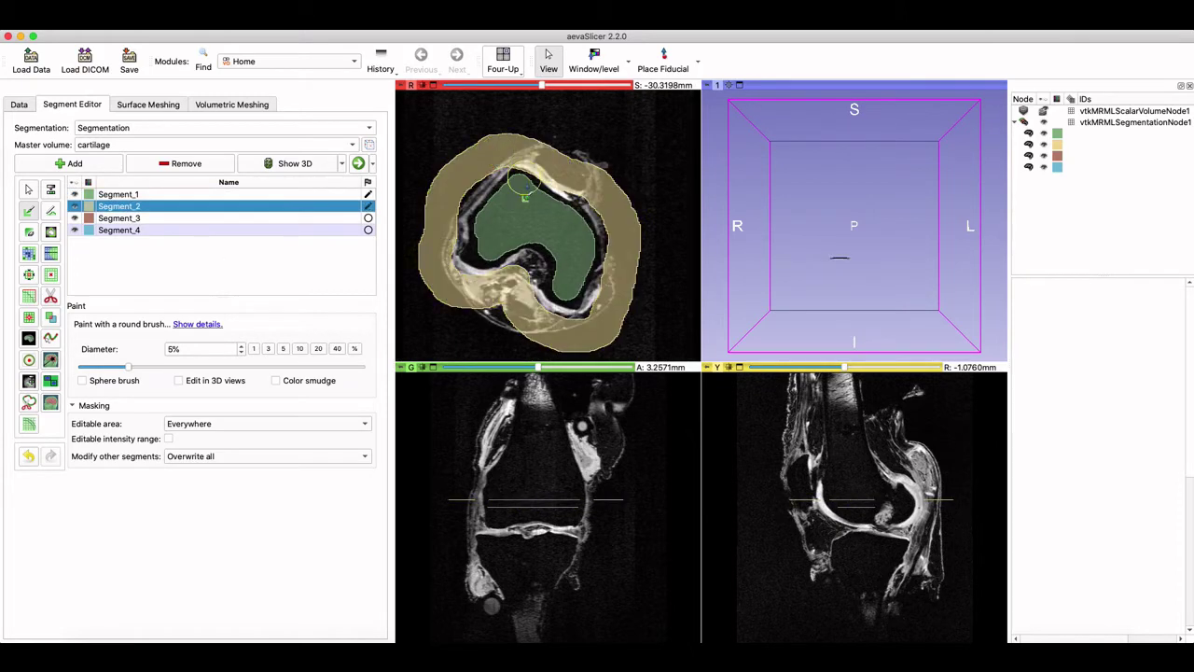
{"action": "left_click_drag", "start_coordinate": [494, 378], "coordinate": [462, 551]}
{"action": "scroll", "coordinate": [504, 504], "scroll_direction": "up", "scroll_amount": 3, "text": "ctrl"}
{"action": "key", "text": "3"}
{"action": "mouse_move", "coordinate": [518, 401]}
{"action": "left_mouse_down"}
{"action": "mouse_move", "coordinate": [550, 485]}
{"action": "mouse_move", "coordinate": [488, 594]}
{"action": "mouse_move", "coordinate": [522, 523]}
{"action": "mouse_move", "coordinate": [536, 547]}
{"action": "left_mouse_up"}
{"action": "key", "text": "shift+Up"}
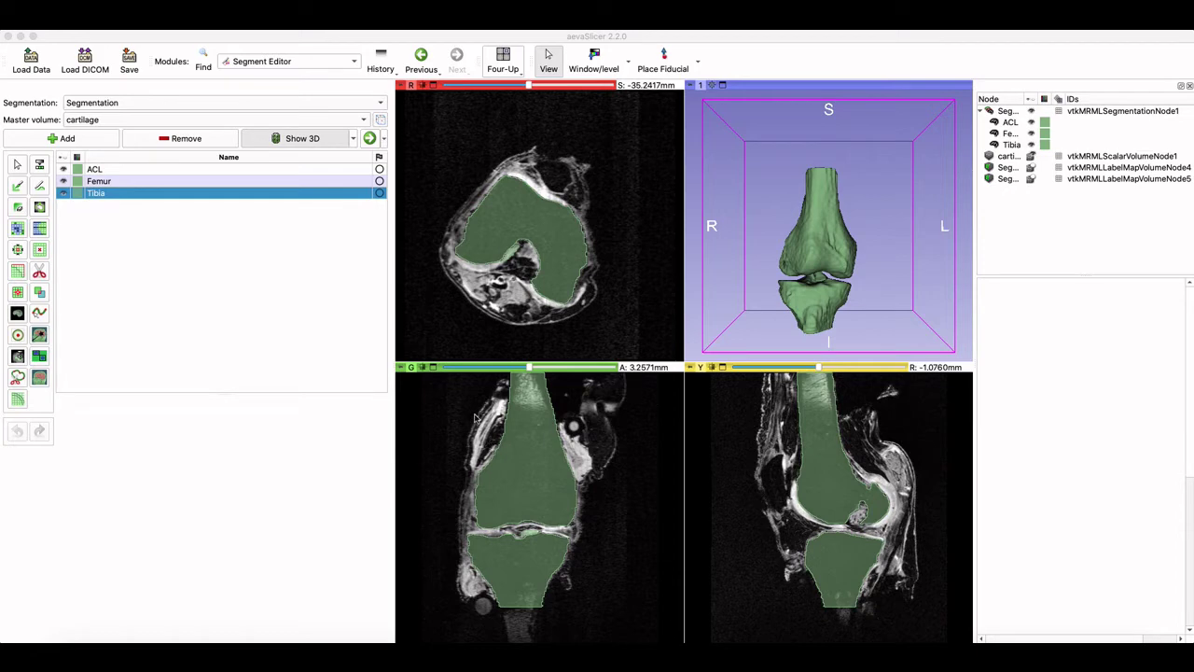
In the Segmentations module, hide ACL and Femur and export Tibia to a new labelmap.
{"action": "left_click", "coordinate": [284, 63]}
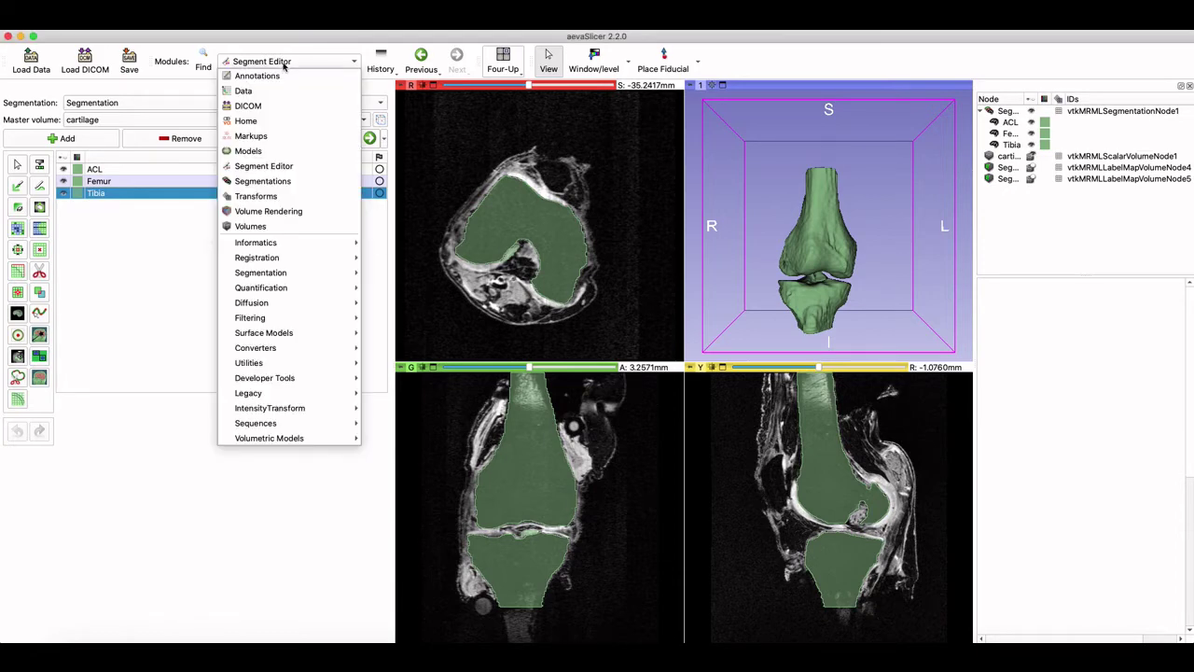
{"action": "left_click", "coordinate": [280, 187]}
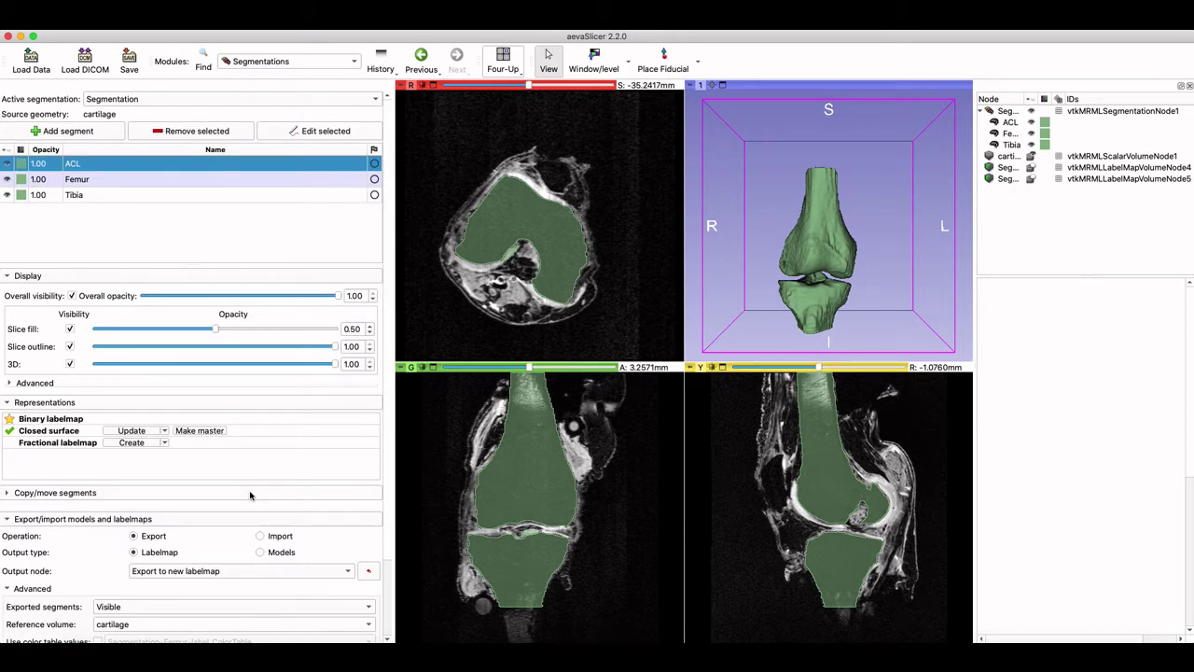
{"action": "scroll", "coordinate": [236, 484], "scroll_direction": "down", "scroll_amount": 3}
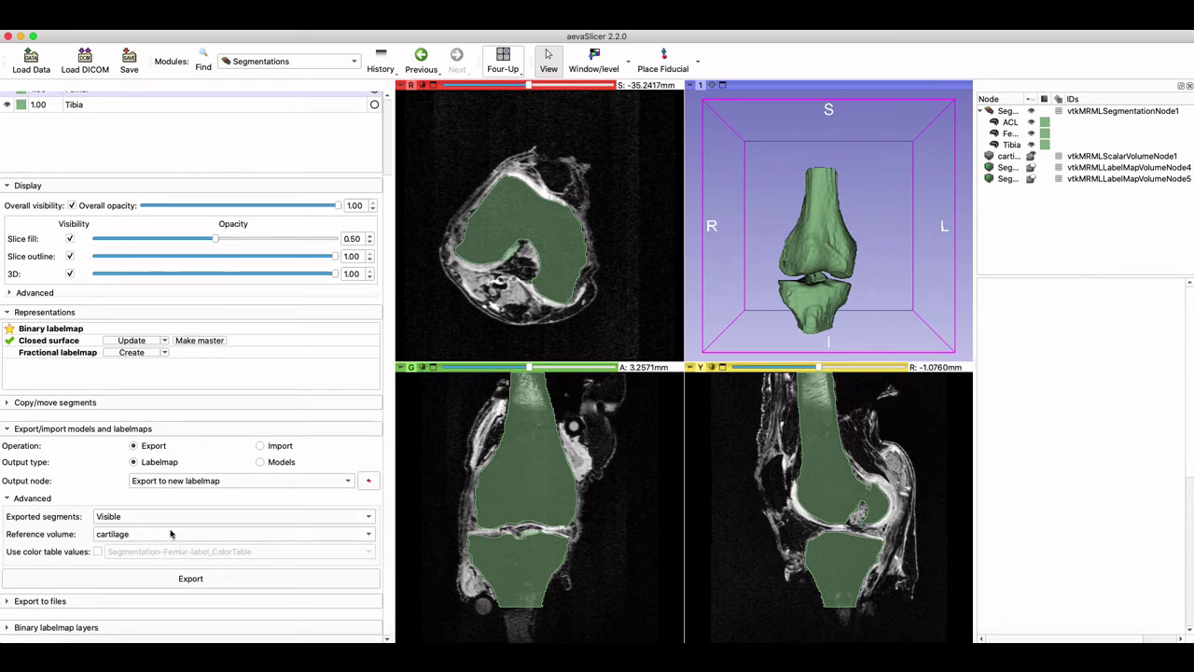
{"action": "scroll", "coordinate": [152, 523], "scroll_direction": "up", "scroll_amount": 3}
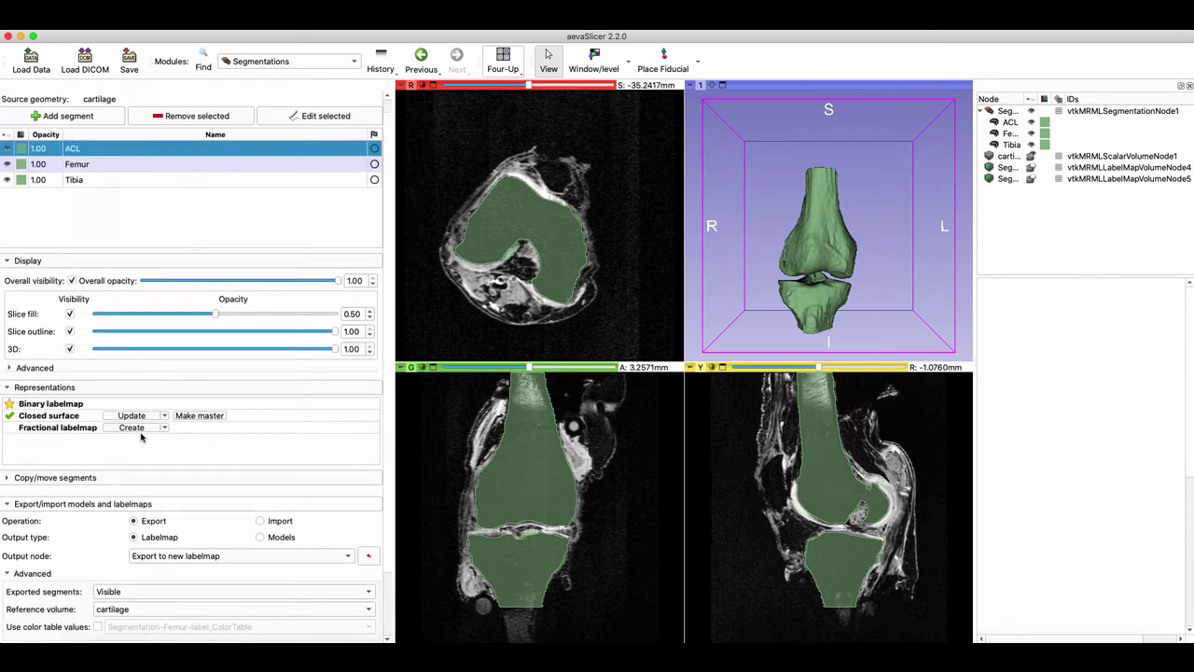
{"action": "left_click", "coordinate": [6, 168]}
{"action": "left_click", "coordinate": [8, 183]}
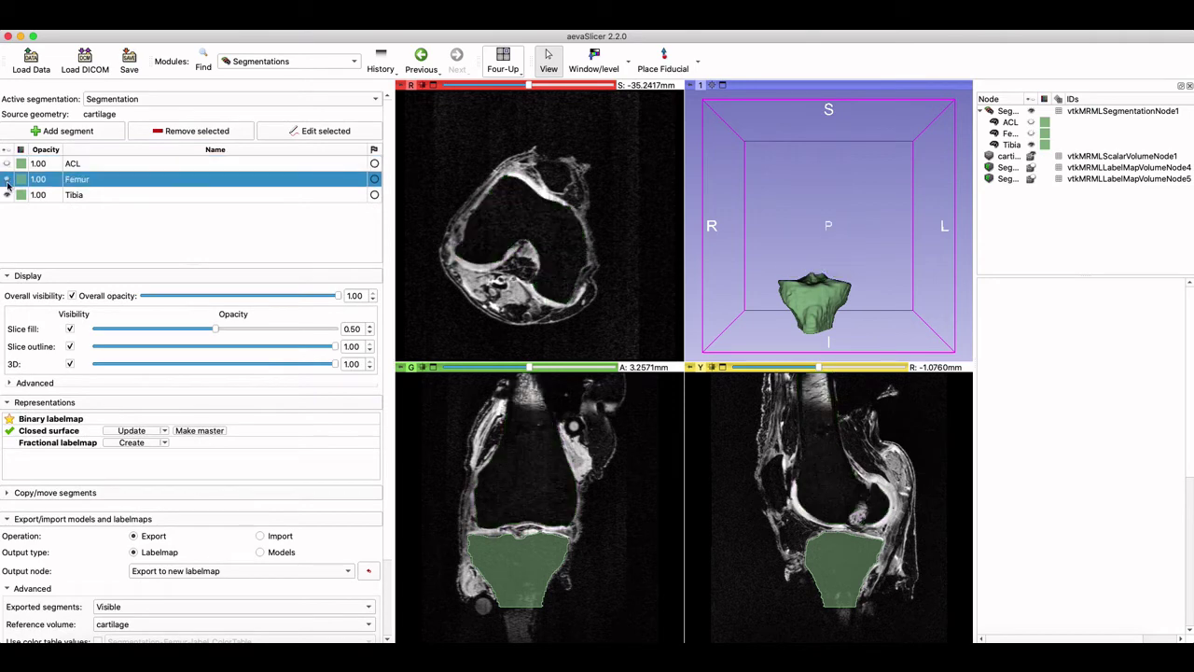
{"action": "scroll", "coordinate": [248, 519], "scroll_direction": "down", "scroll_amount": 3}
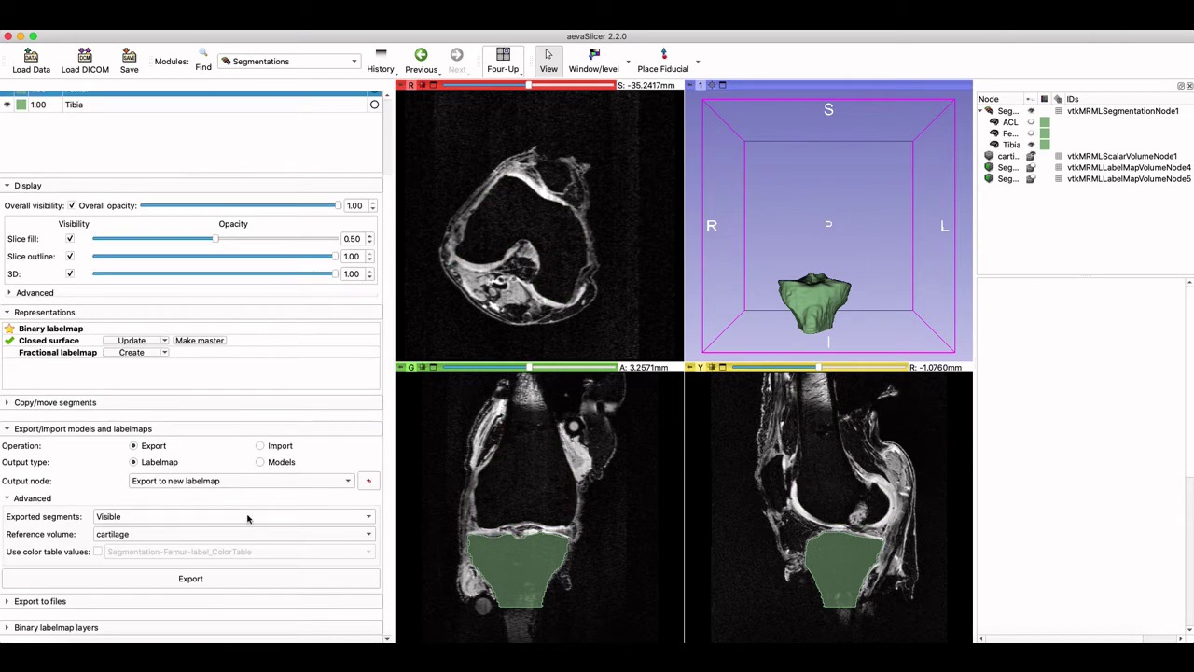
{"action": "left_click", "coordinate": [223, 577]}
Show only the Femur segment and export it to a new labelmap.
{"action": "scroll", "coordinate": [187, 321], "scroll_direction": "up", "scroll_amount": 3}
{"action": "left_click", "coordinate": [8, 194]}
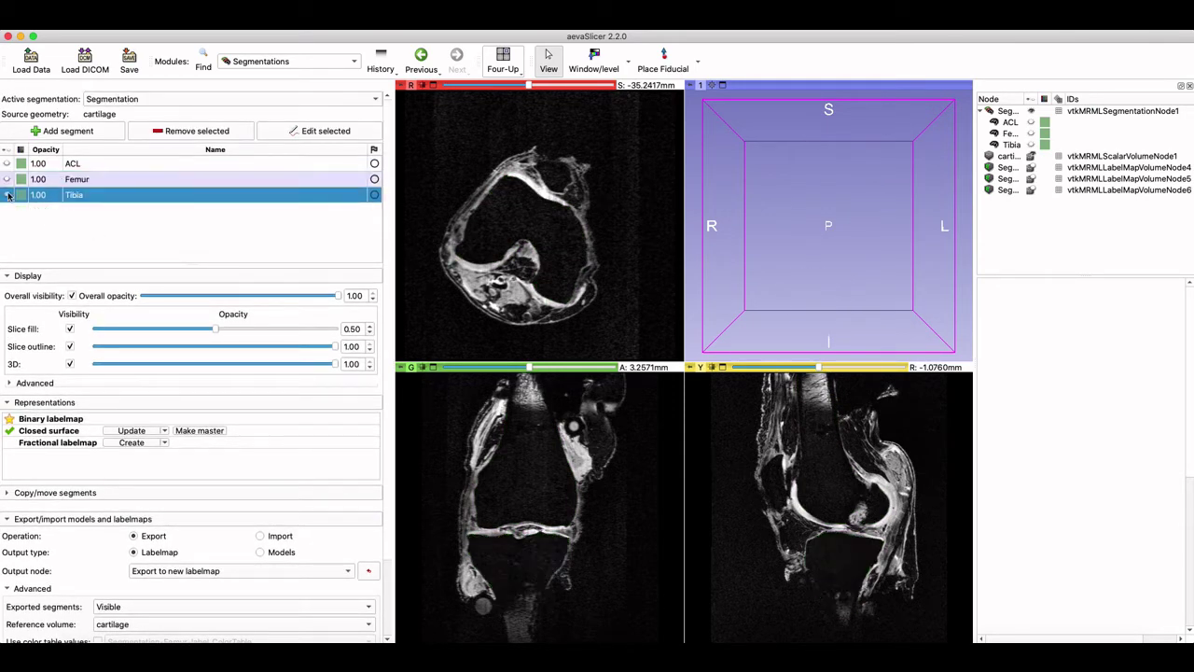
{"action": "left_click", "coordinate": [8, 178]}
{"action": "scroll", "coordinate": [242, 490], "scroll_direction": "down", "scroll_amount": 3}
{"action": "left_click", "coordinate": [213, 576]}
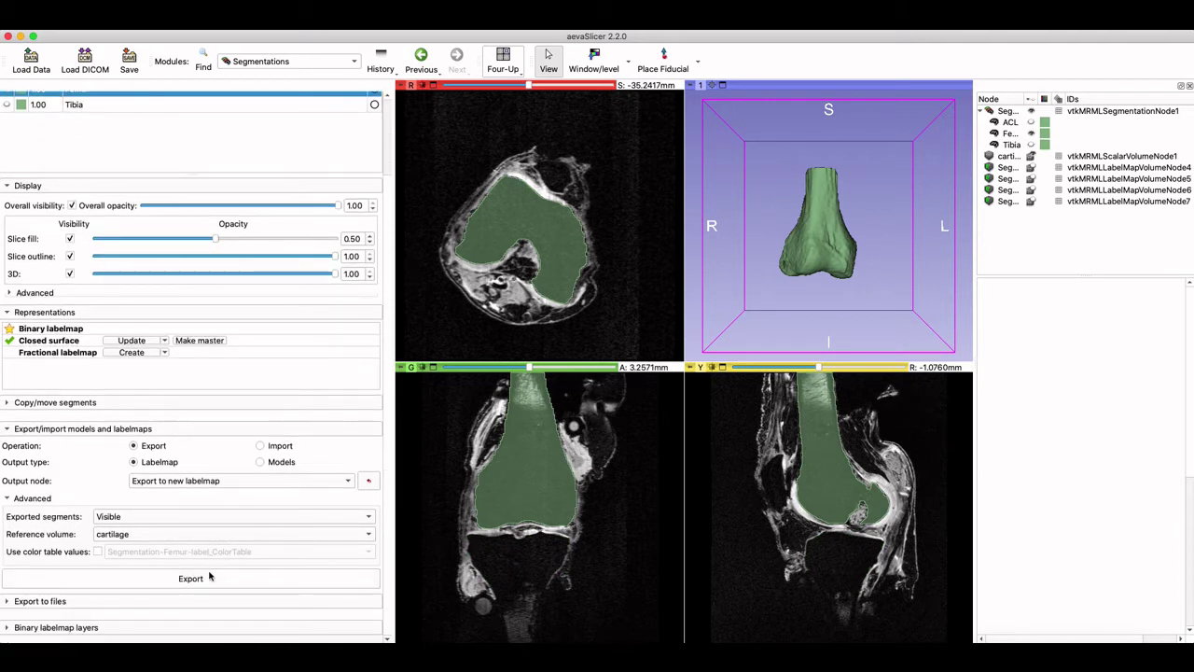
Show only the ACL segment and export it to a new labelmap.
{"action": "scroll", "coordinate": [221, 219], "scroll_direction": "up", "scroll_amount": 3}
{"action": "left_click", "coordinate": [7, 163]}
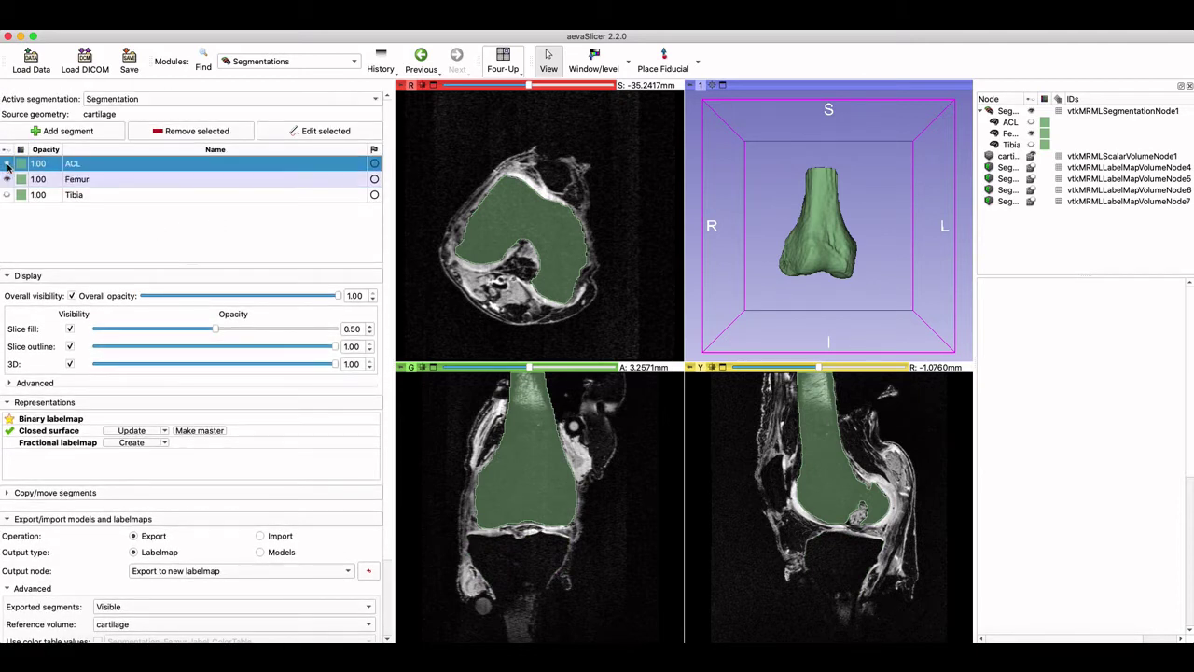
{"action": "scroll", "coordinate": [68, 166], "scroll_direction": "down", "scroll_amount": 3}
{"action": "left_click", "coordinate": [7, 103]}
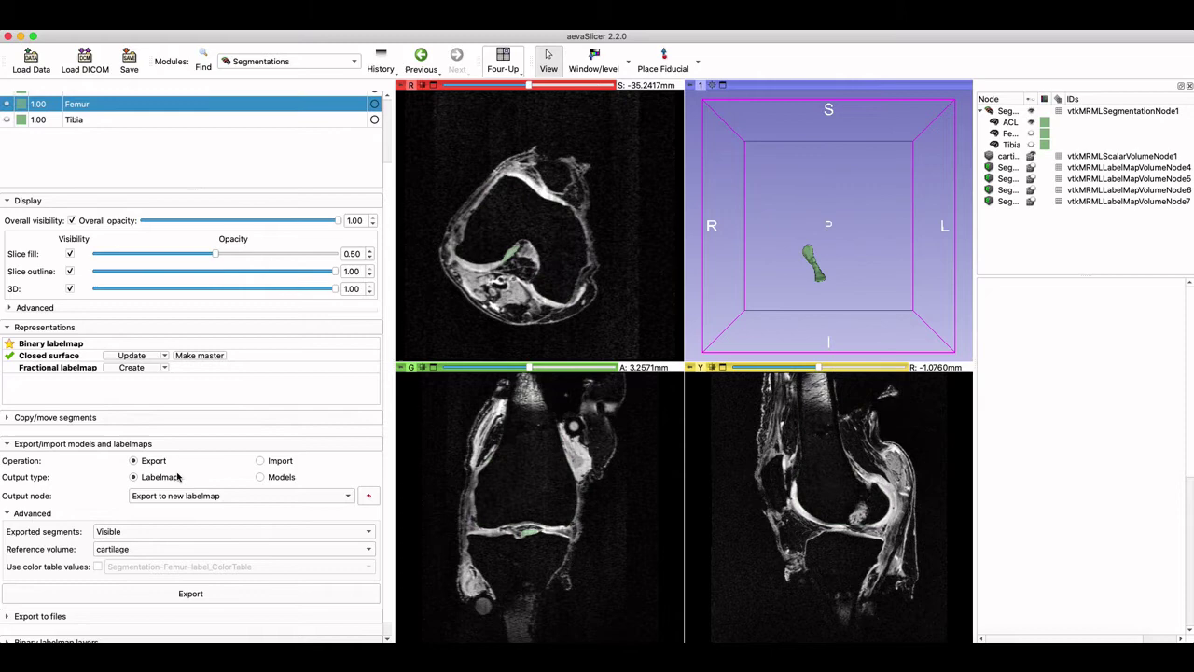
{"action": "left_click", "coordinate": [187, 595]}
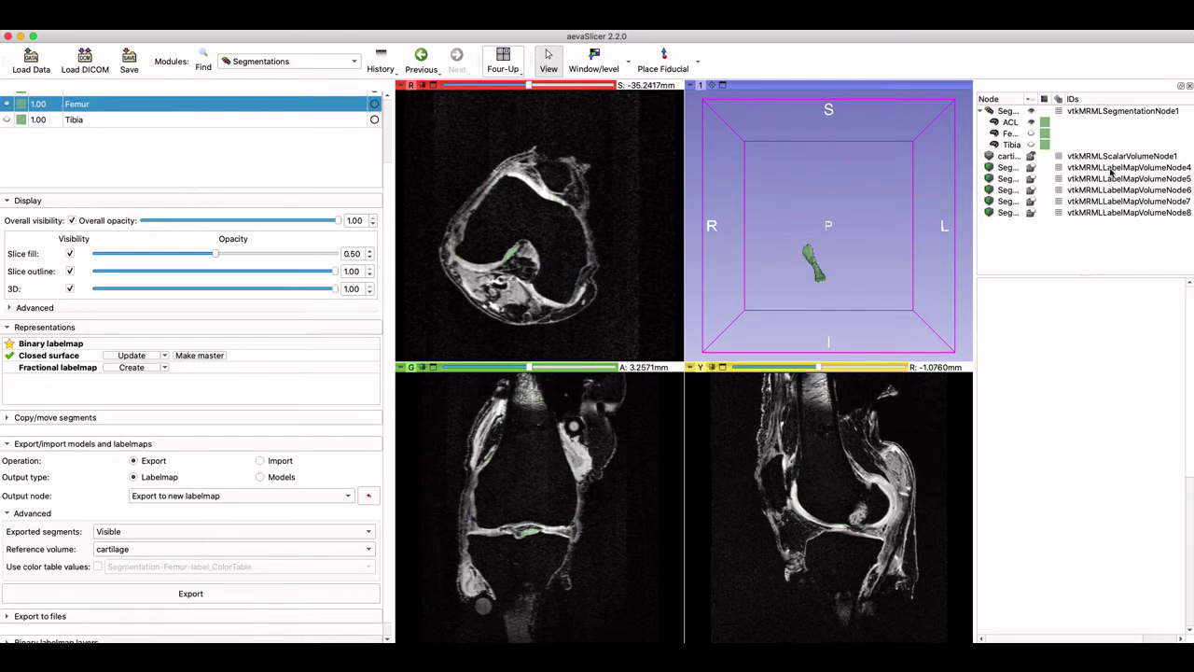
{"action": "left_click", "coordinate": [130, 19]}
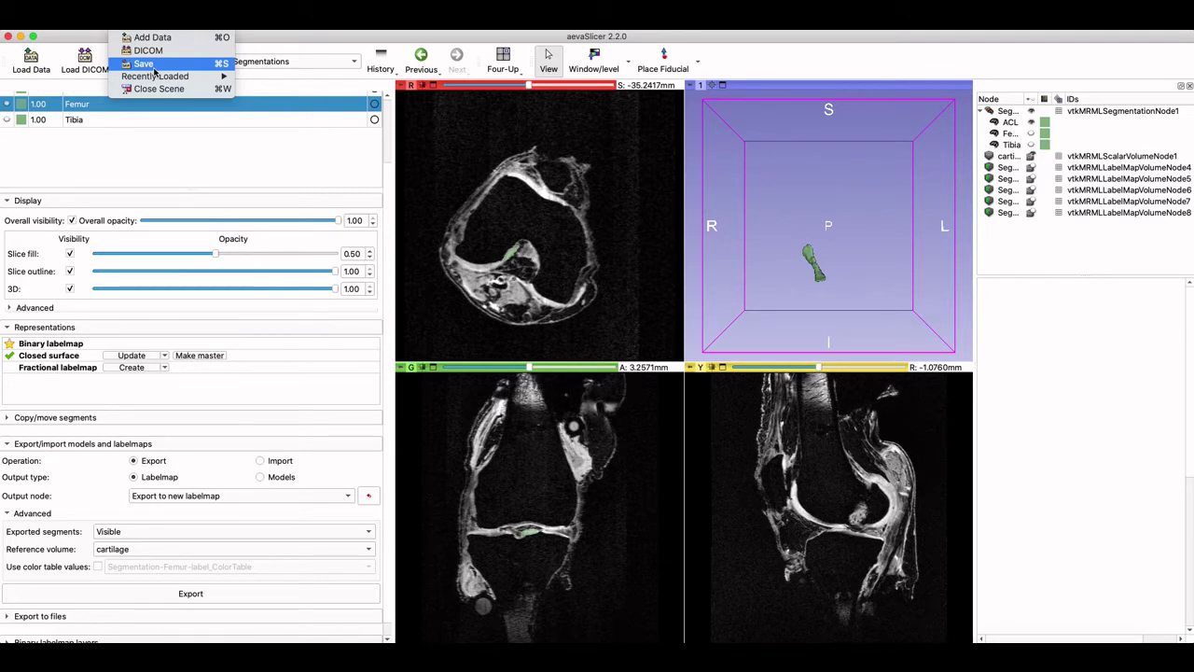
In Save Scene and Unsaved Data, check only the ACL, Femur and Tibia labelmaps.
{"action": "left_click", "coordinate": [155, 65]}
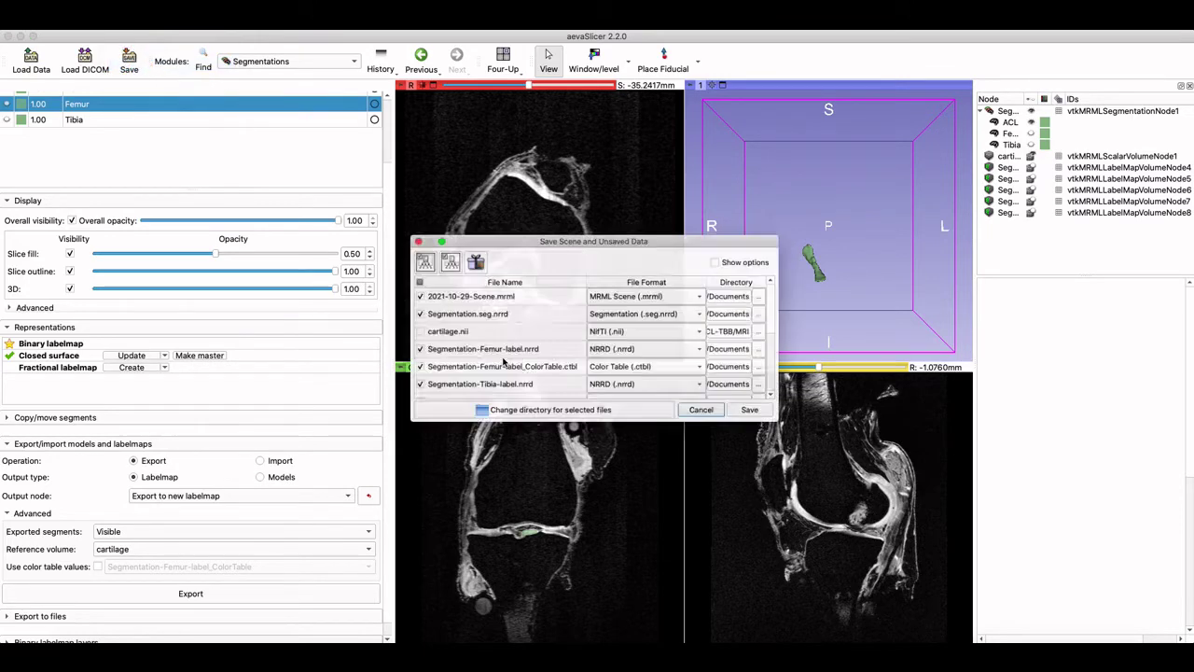
{"action": "left_click_drag", "start_coordinate": [792, 448], "coordinate": [931, 545]}
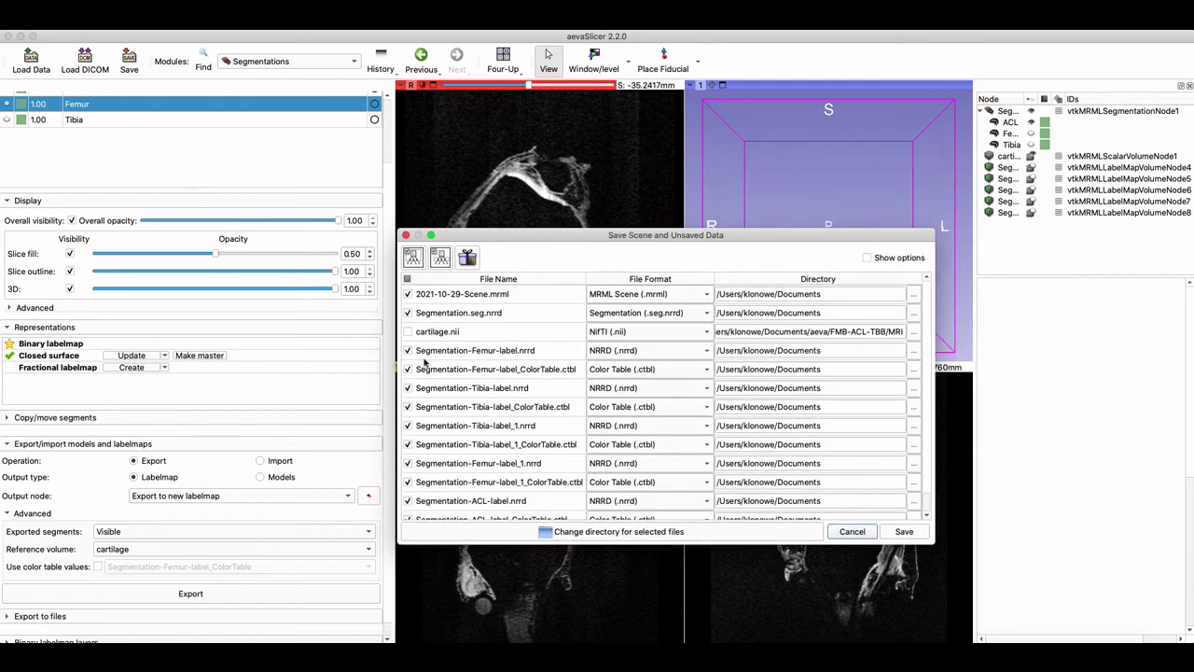
{"action": "scroll", "coordinate": [485, 423], "scroll_direction": "down", "scroll_amount": 1}
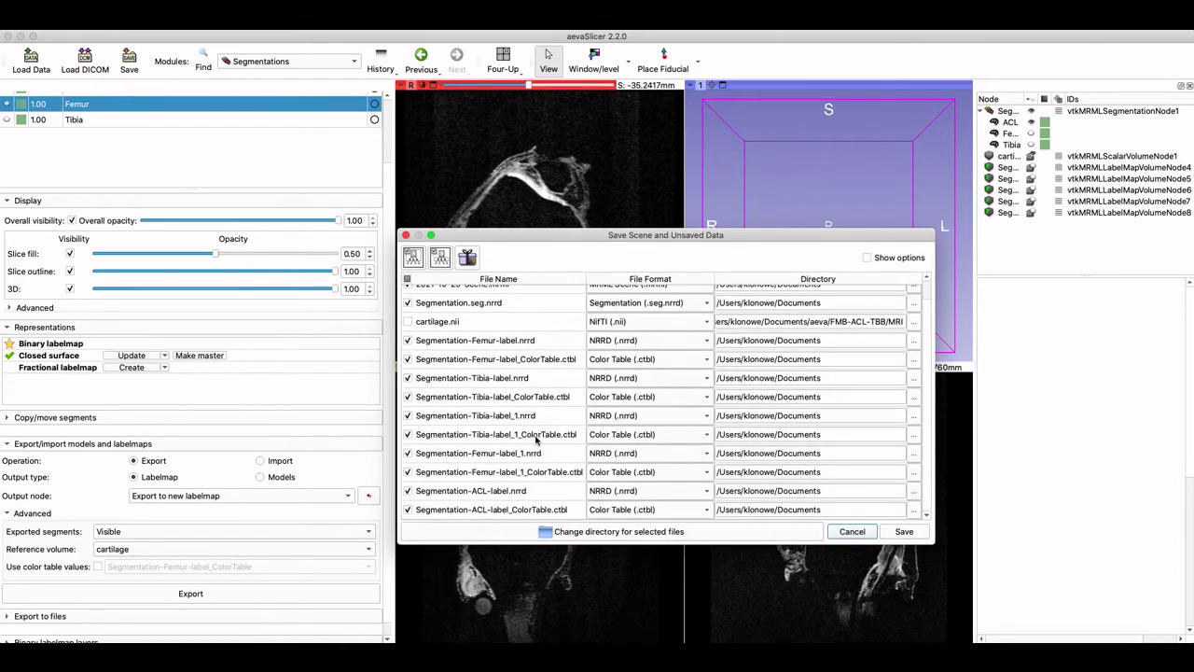
{"action": "left_click", "coordinate": [408, 280]}
{"action": "left_click", "coordinate": [408, 280]}
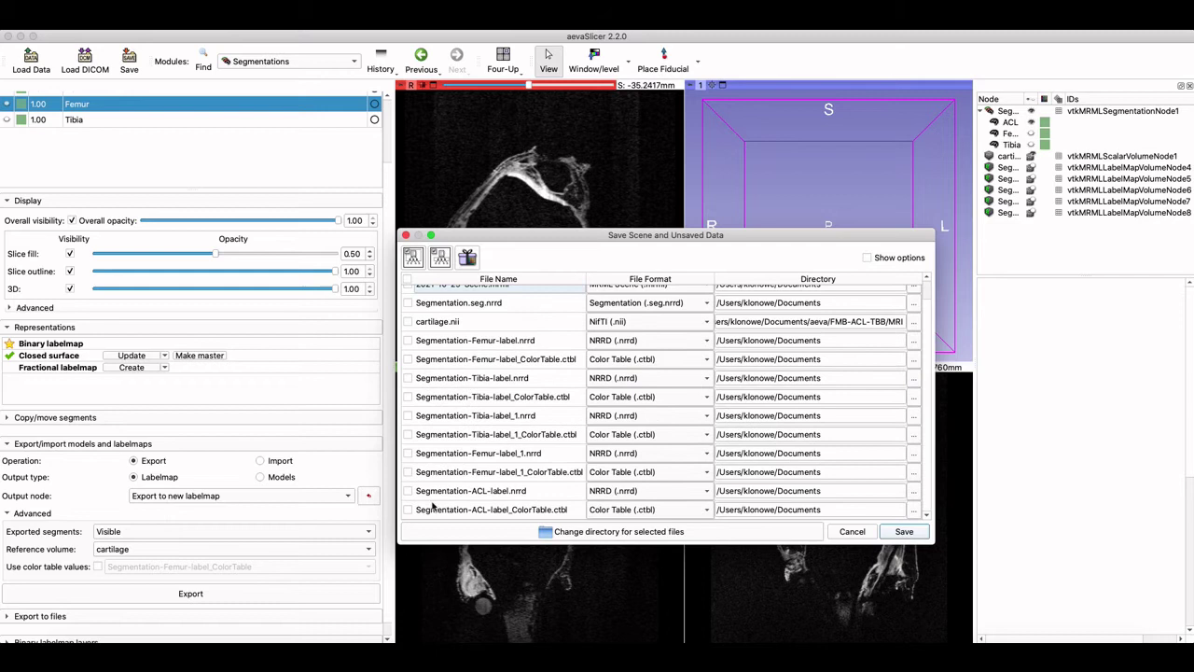
{"action": "left_click", "coordinate": [406, 490]}
{"action": "left_click", "coordinate": [407, 453]}
{"action": "left_click", "coordinate": [408, 416]}
Set the Tibia, Femur and ACL label formats to NifTI (.nii) and save them.
{"action": "left_click", "coordinate": [646, 417]}
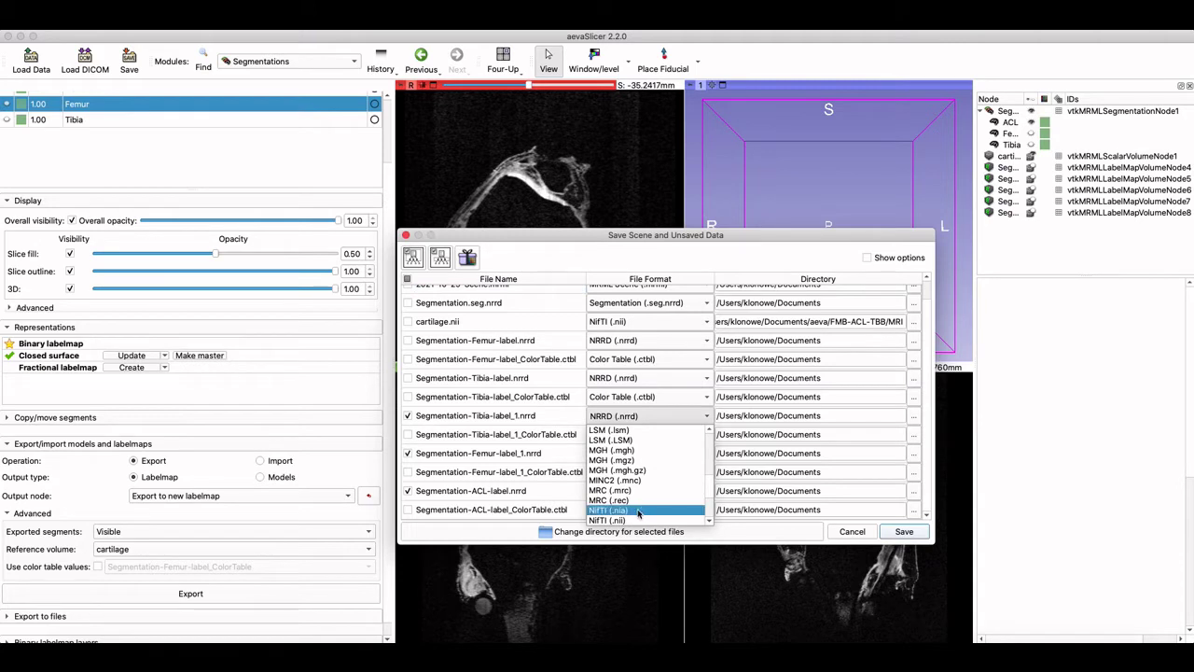
{"action": "left_click", "coordinate": [638, 520]}
{"action": "left_click", "coordinate": [634, 454]}
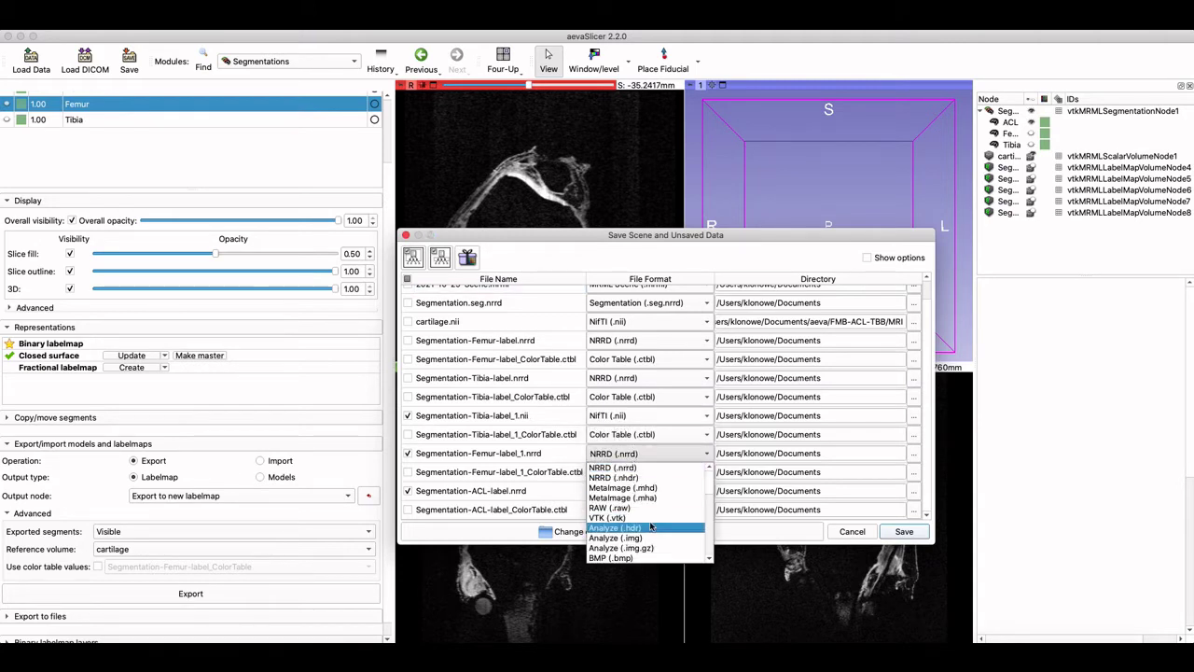
{"action": "scroll", "coordinate": [650, 528], "scroll_direction": "down", "scroll_amount": 5}
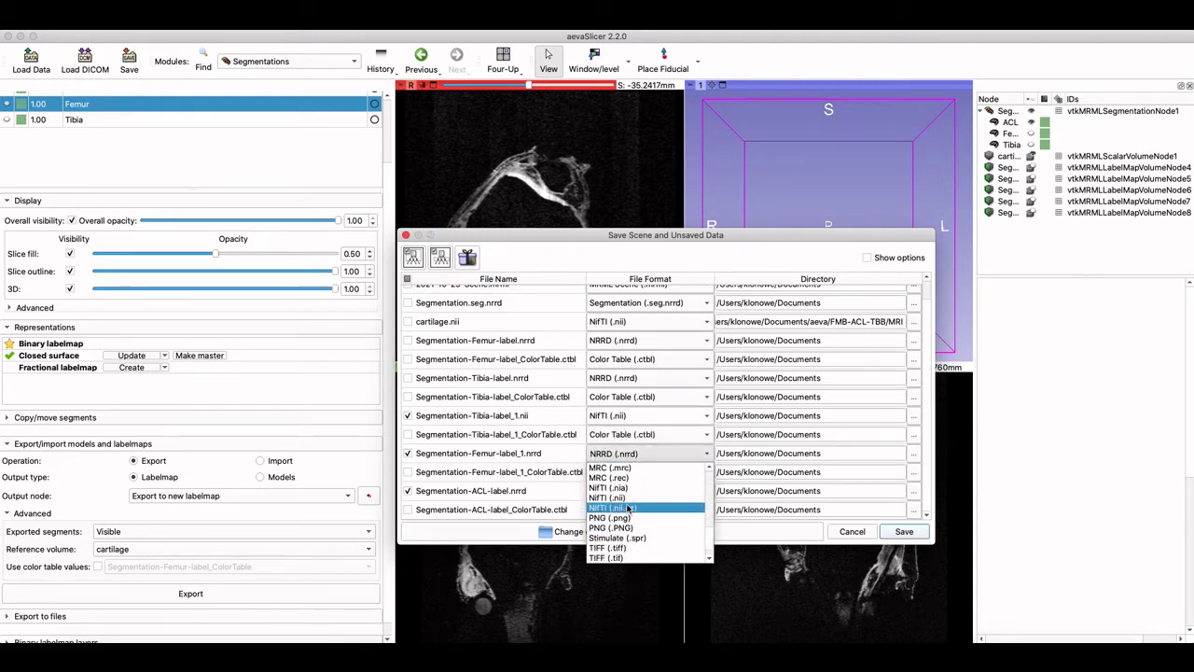
{"action": "left_click", "coordinate": [616, 497]}
{"action": "left_click", "coordinate": [634, 491]}
{"action": "scroll", "coordinate": [646, 569], "scroll_direction": "down", "scroll_amount": 4}
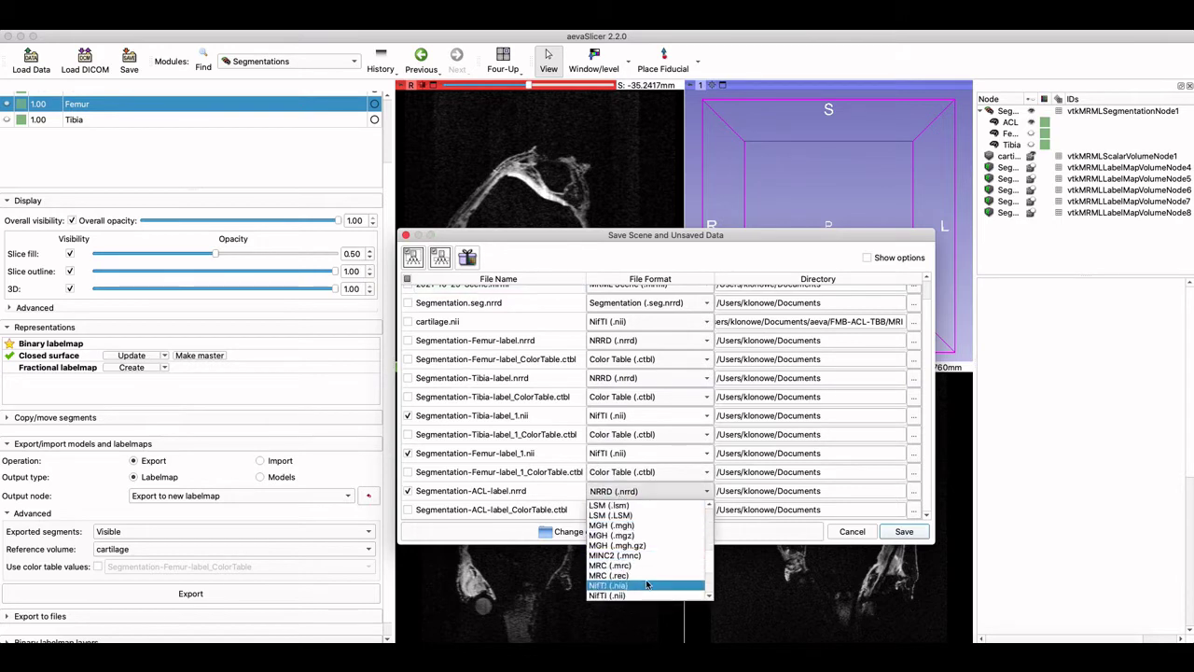
{"action": "left_click", "coordinate": [643, 595]}
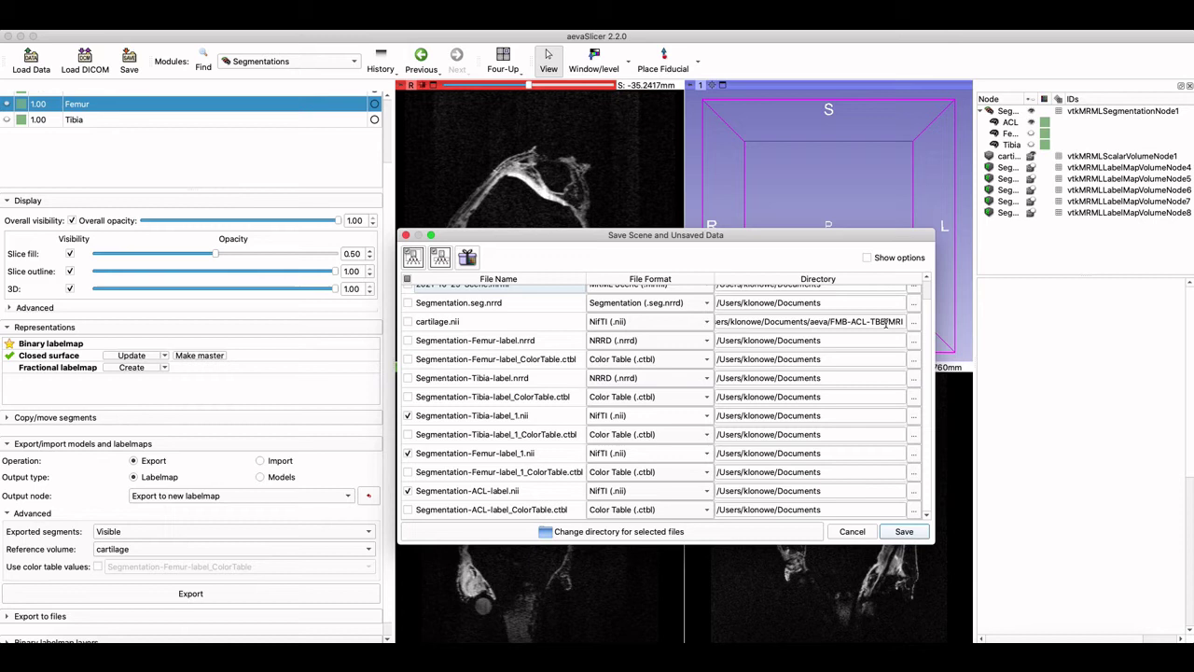
{"action": "left_click", "coordinate": [910, 536]}
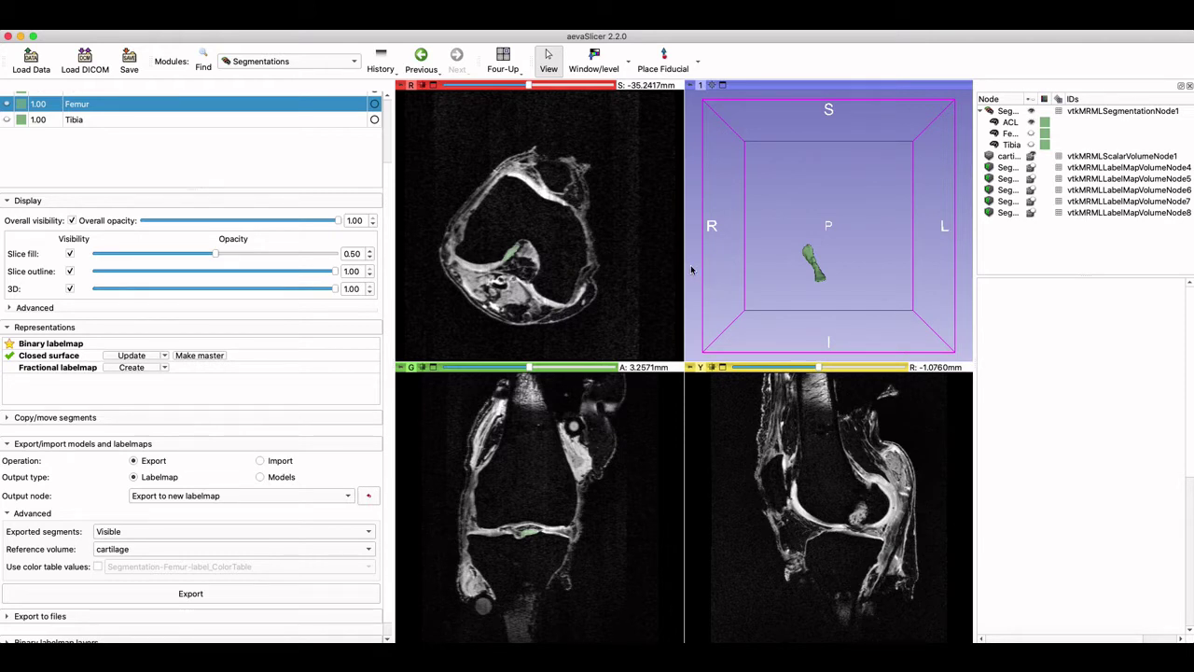
From the Home module, open Surface Meshing with Segmentation as the input.
{"action": "scroll", "coordinate": [364, 246], "scroll_direction": "up", "scroll_amount": 3}
{"action": "left_click", "coordinate": [257, 62]}
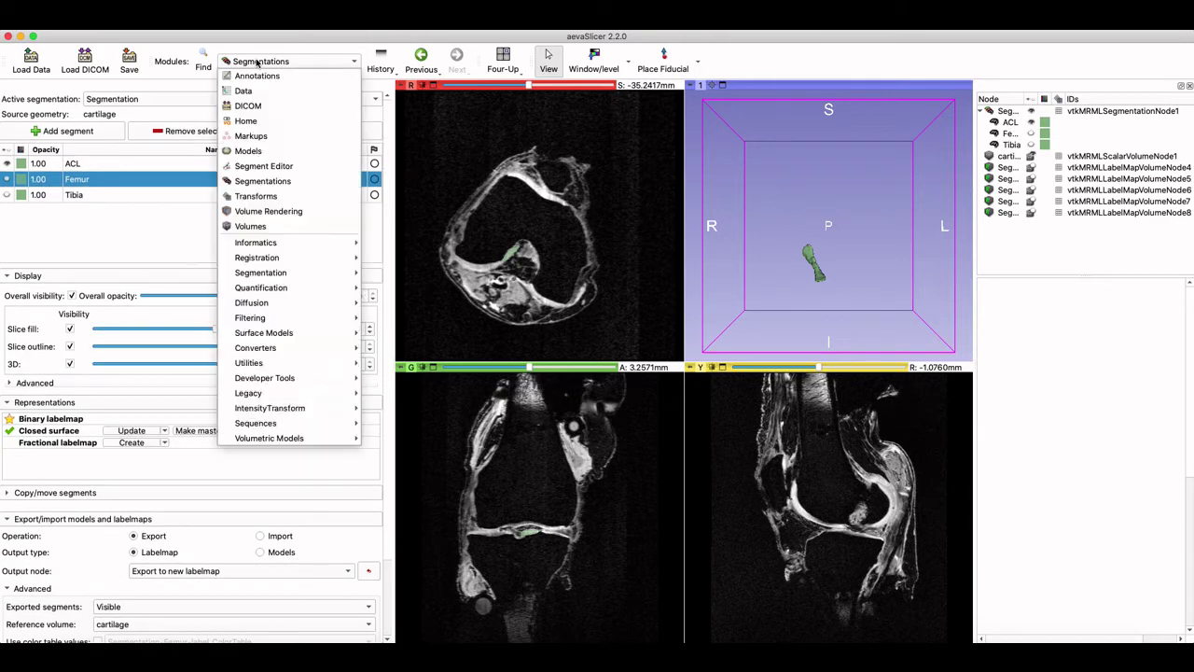
{"action": "left_click", "coordinate": [267, 120]}
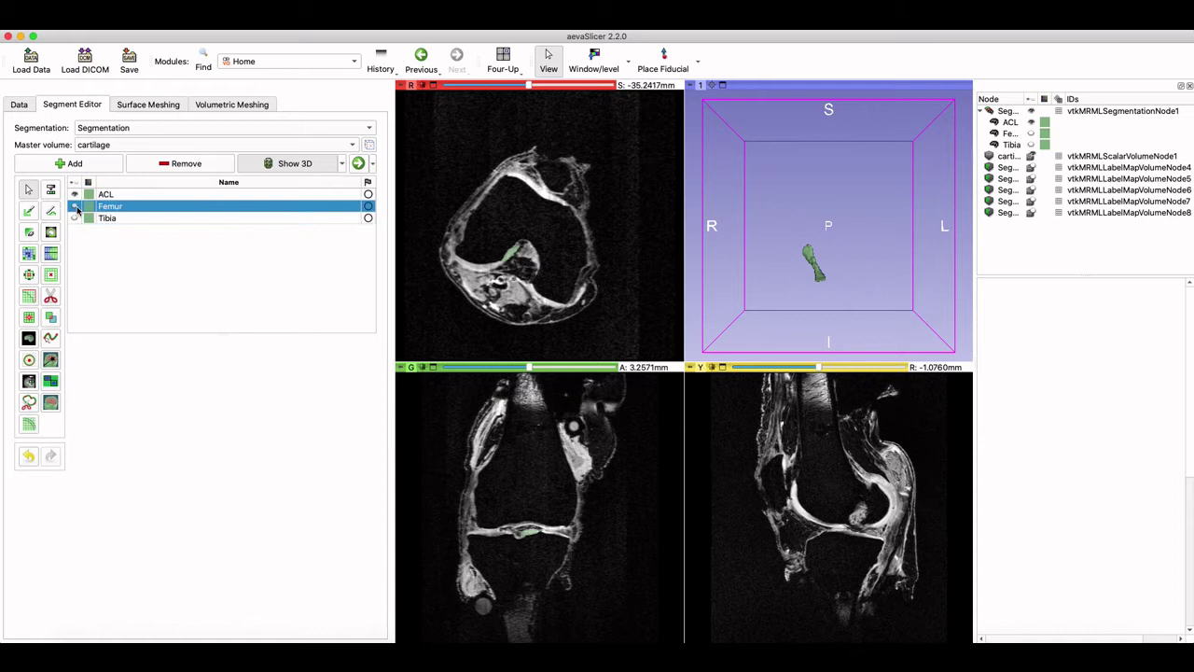
{"action": "left_click", "coordinate": [149, 104]}
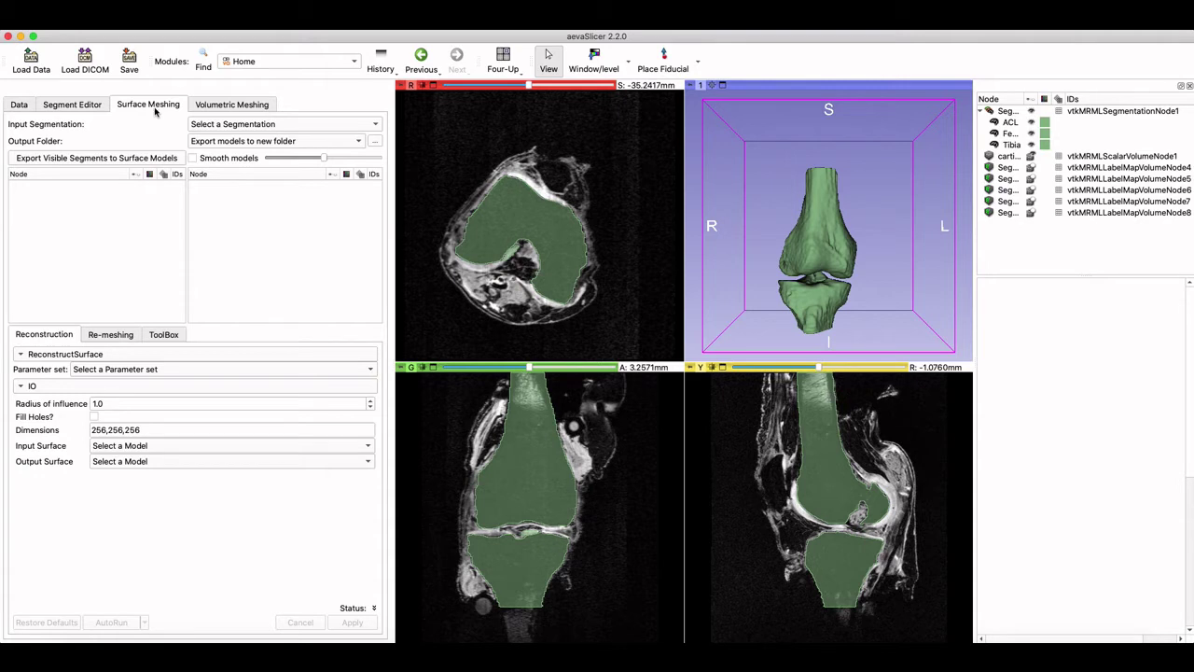
{"action": "left_click", "coordinate": [229, 127]}
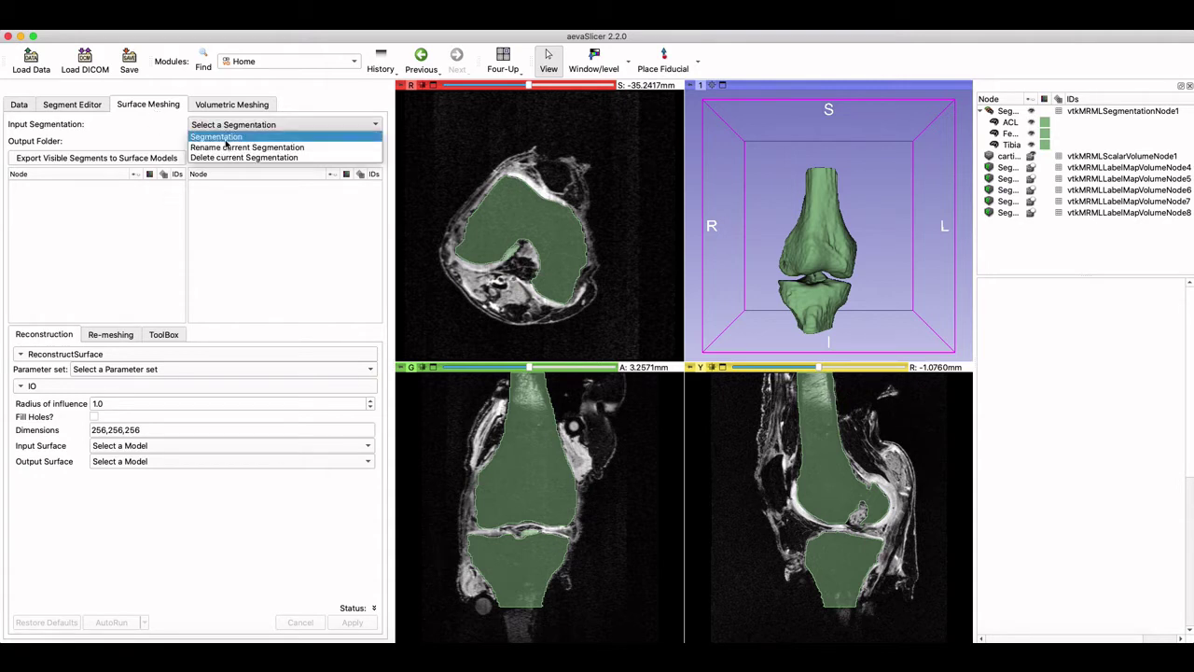
{"action": "left_click", "coordinate": [222, 137]}
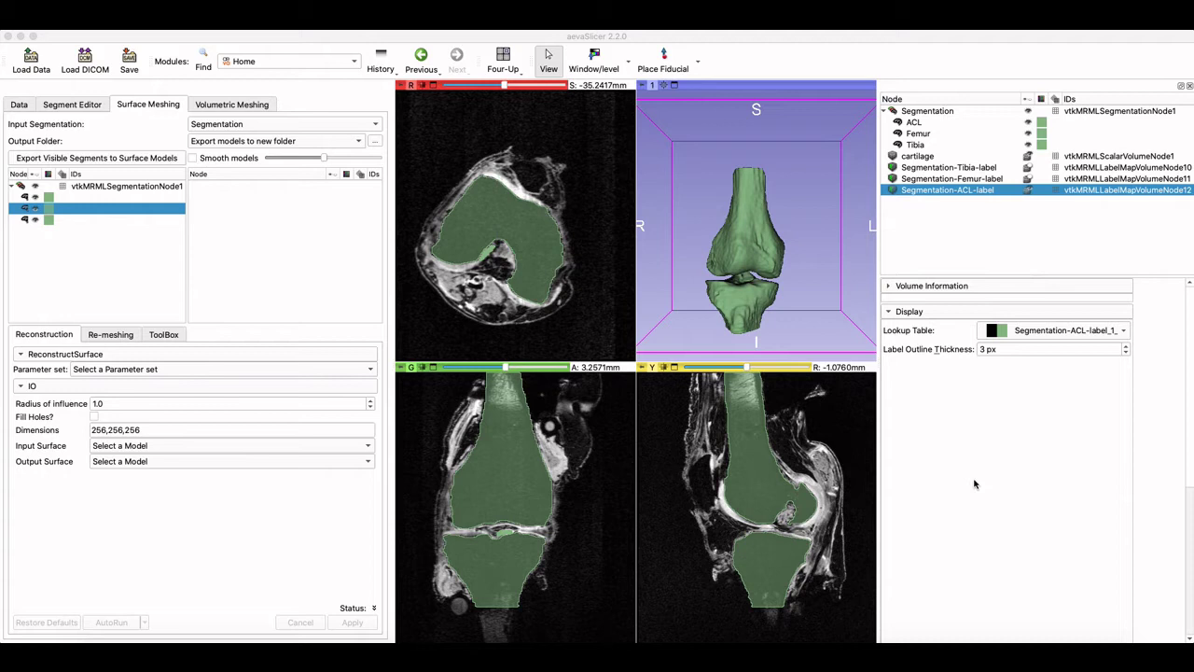
{"action": "left_click", "coordinate": [325, 132]}
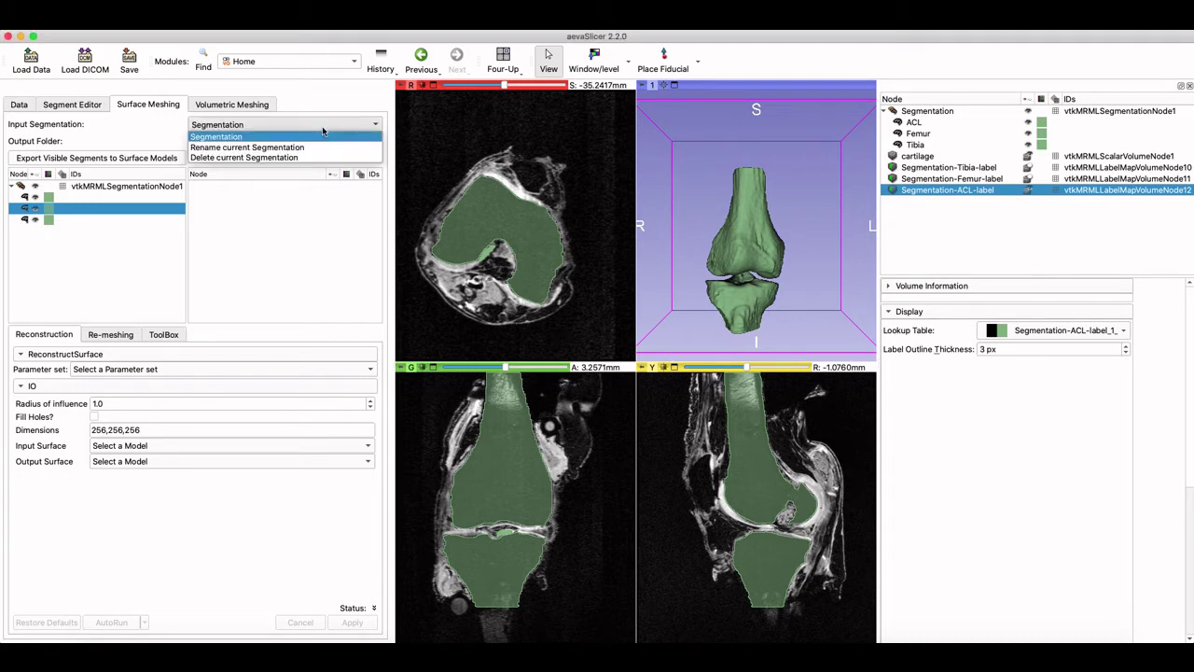
{"action": "left_click", "coordinate": [290, 134]}
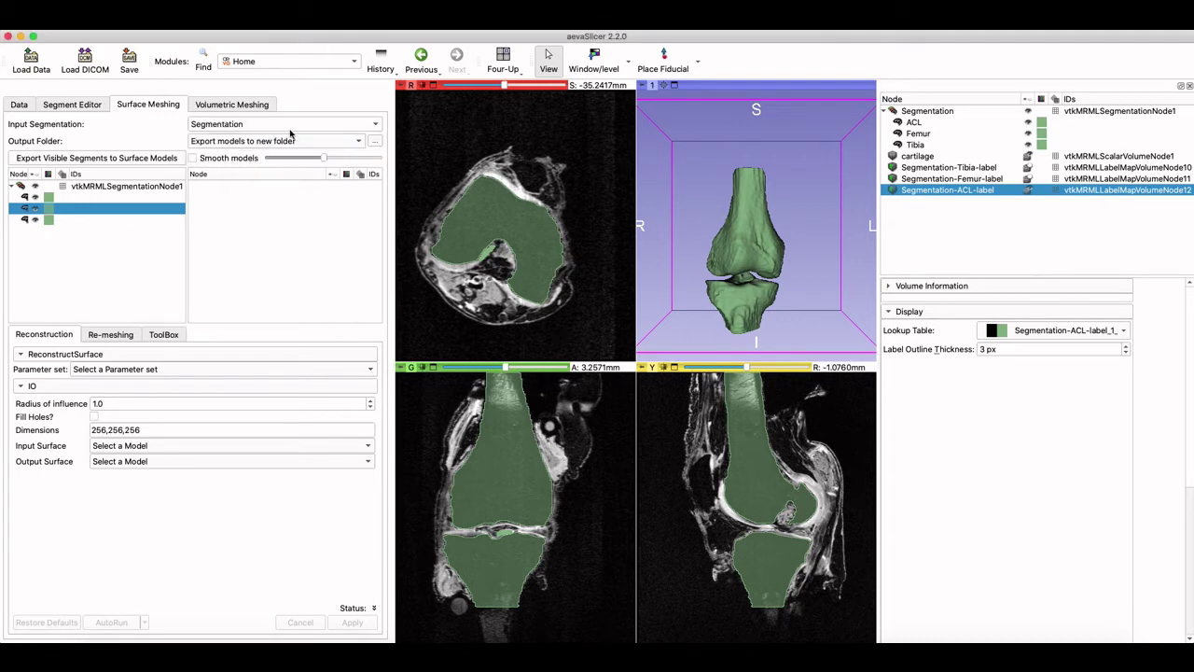
Export the visible segments to surface models with smoothing enabled and increased.
{"action": "left_click", "coordinate": [144, 161]}
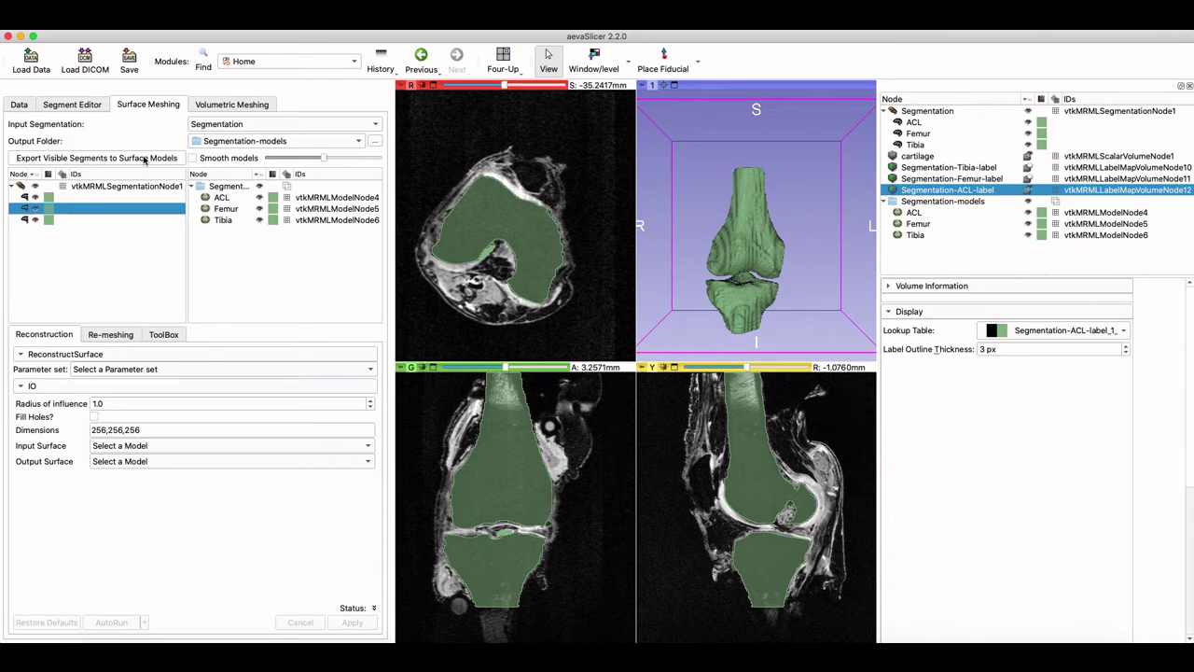
{"action": "scroll", "coordinate": [765, 200], "scroll_direction": "up", "scroll_amount": 5}
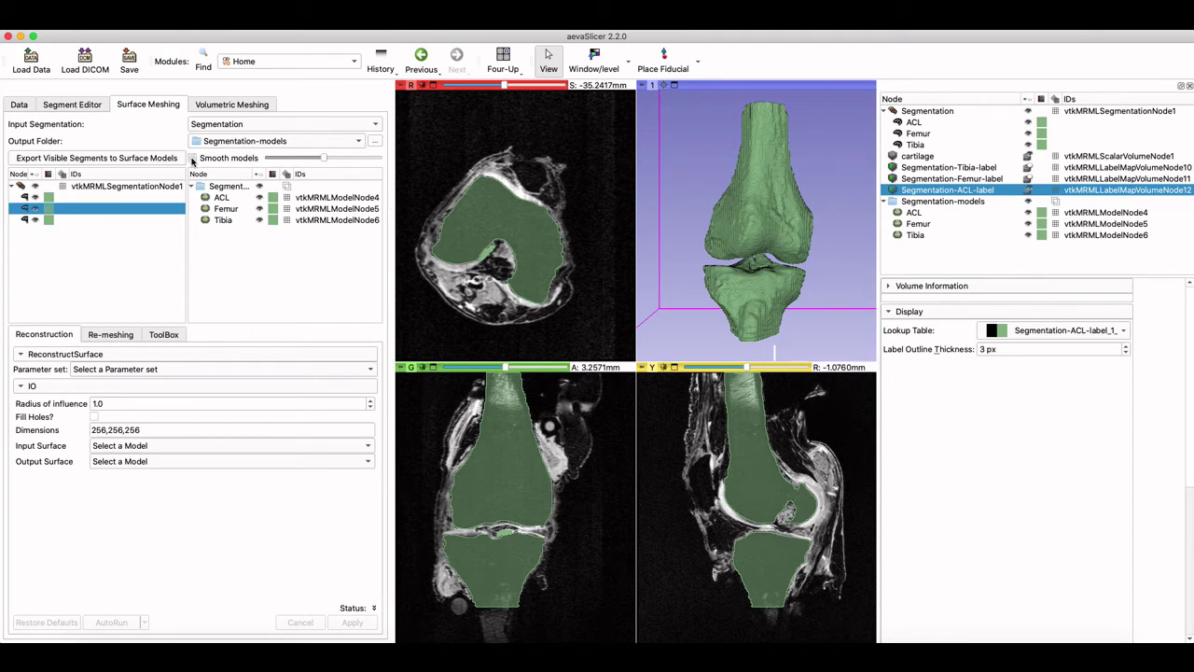
{"action": "left_click", "coordinate": [192, 159]}
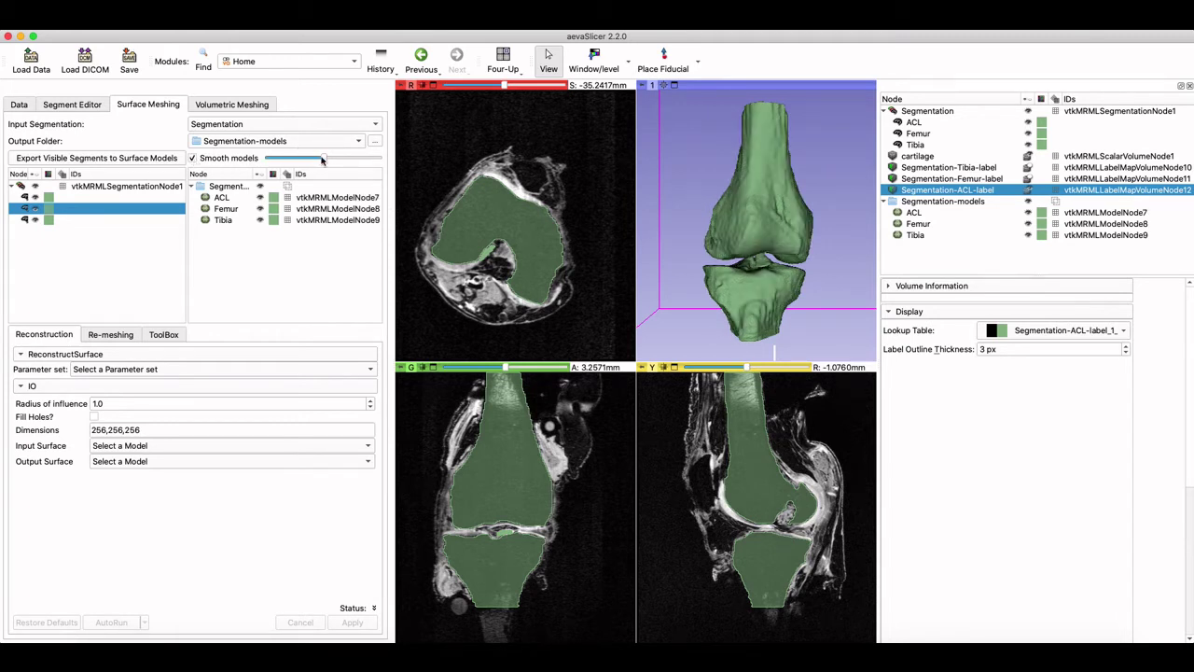
{"action": "left_click", "coordinate": [384, 159]}
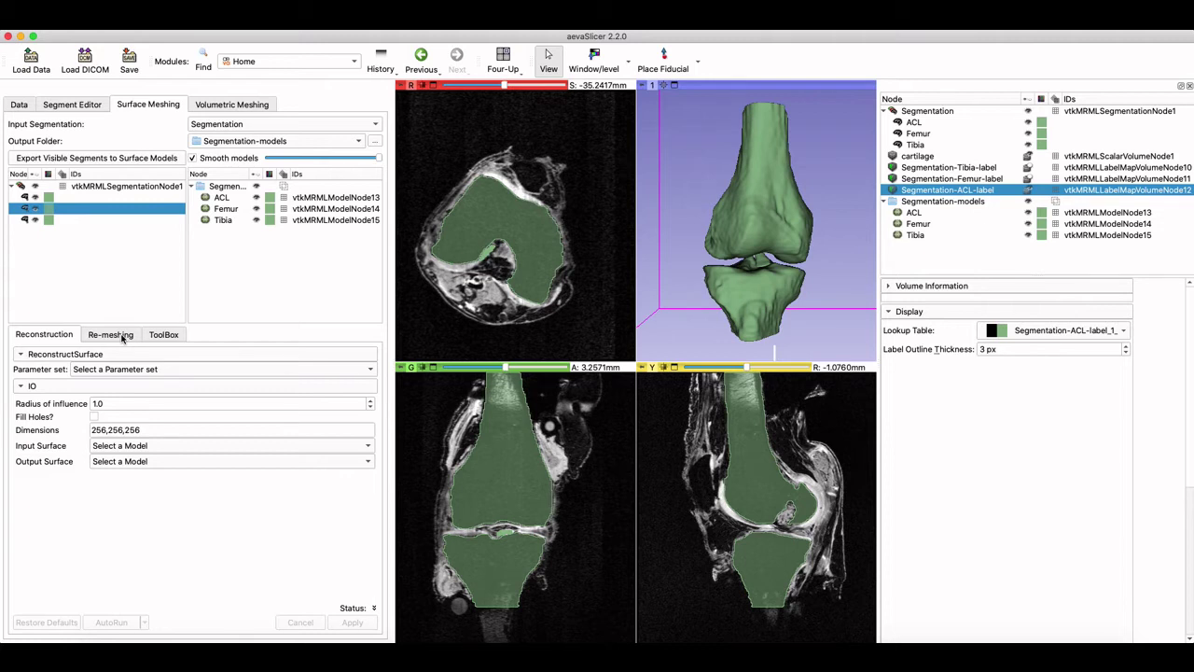
Remesh the ACL model with NetGenSurfaceRemesher into a new output model ACL_remesh.
{"action": "left_click", "coordinate": [121, 336]}
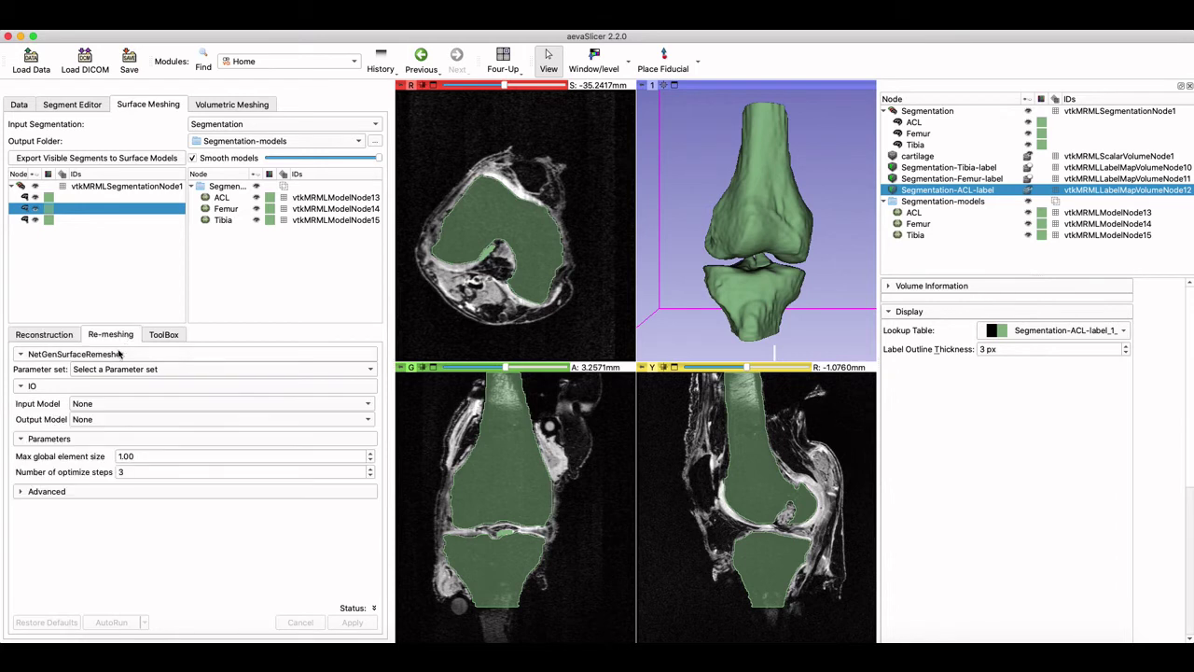
{"action": "left_click", "coordinate": [120, 370]}
{"action": "left_click", "coordinate": [121, 371]}
{"action": "left_click", "coordinate": [221, 403]}
{"action": "left_click", "coordinate": [140, 416]}
{"action": "left_click", "coordinate": [221, 419]}
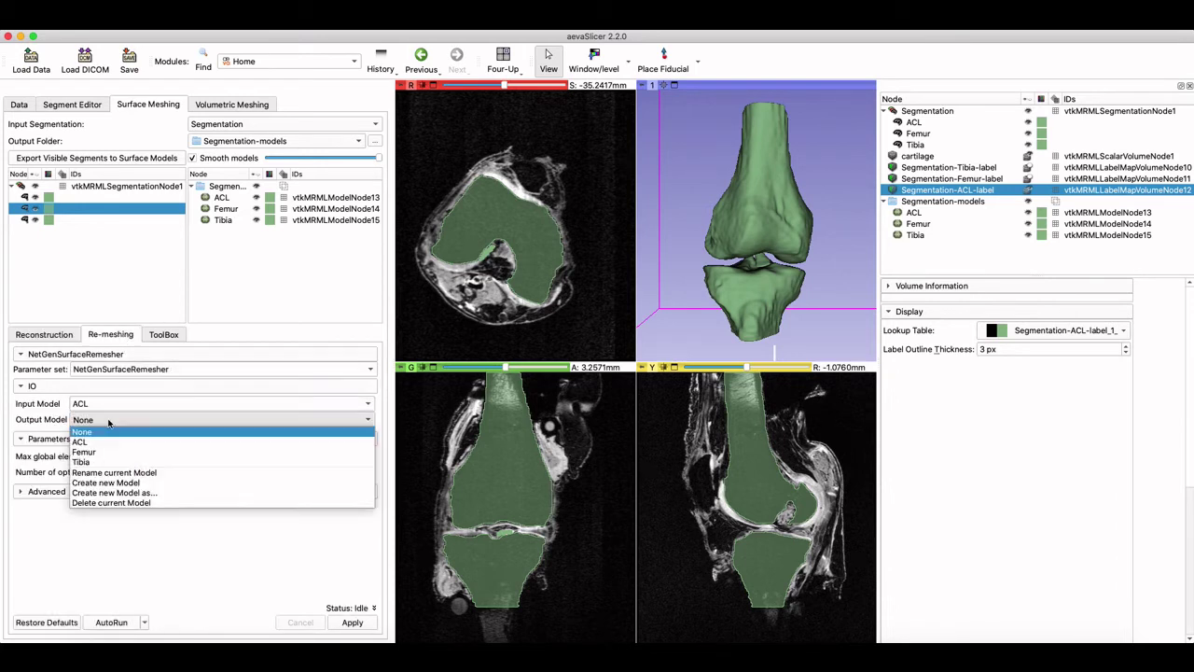
{"action": "left_click", "coordinate": [140, 498]}
{"action": "type", "text": "ACL_"}
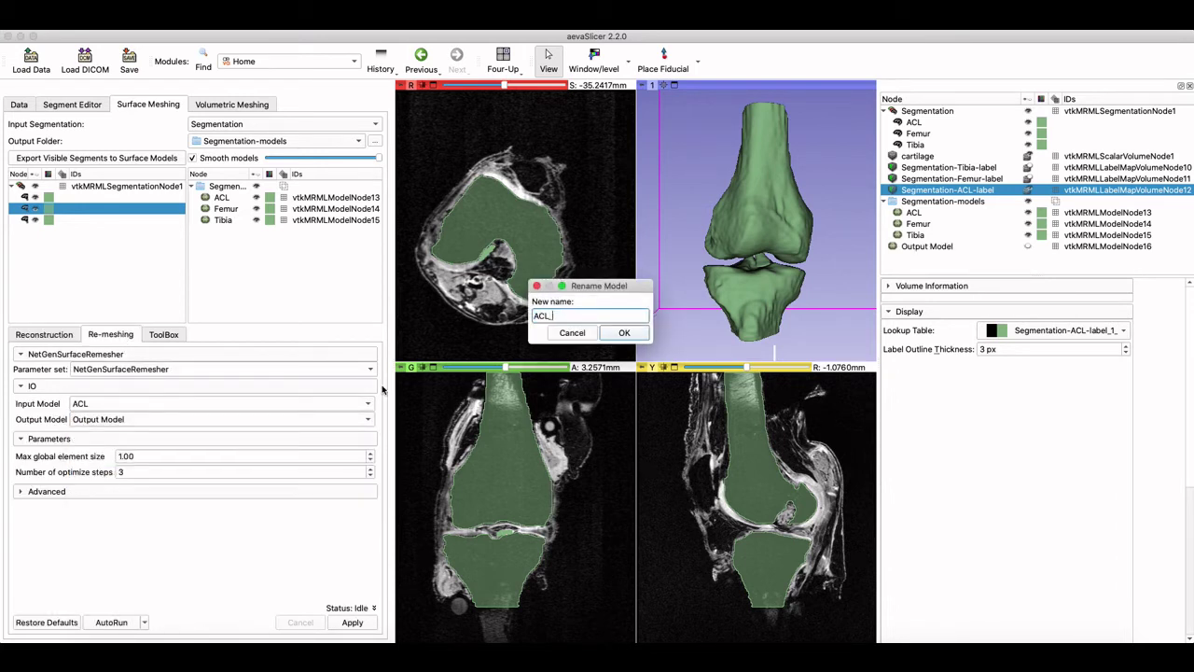
{"action": "type", "text": "remesg"}
{"action": "left_click", "coordinate": [622, 334]}
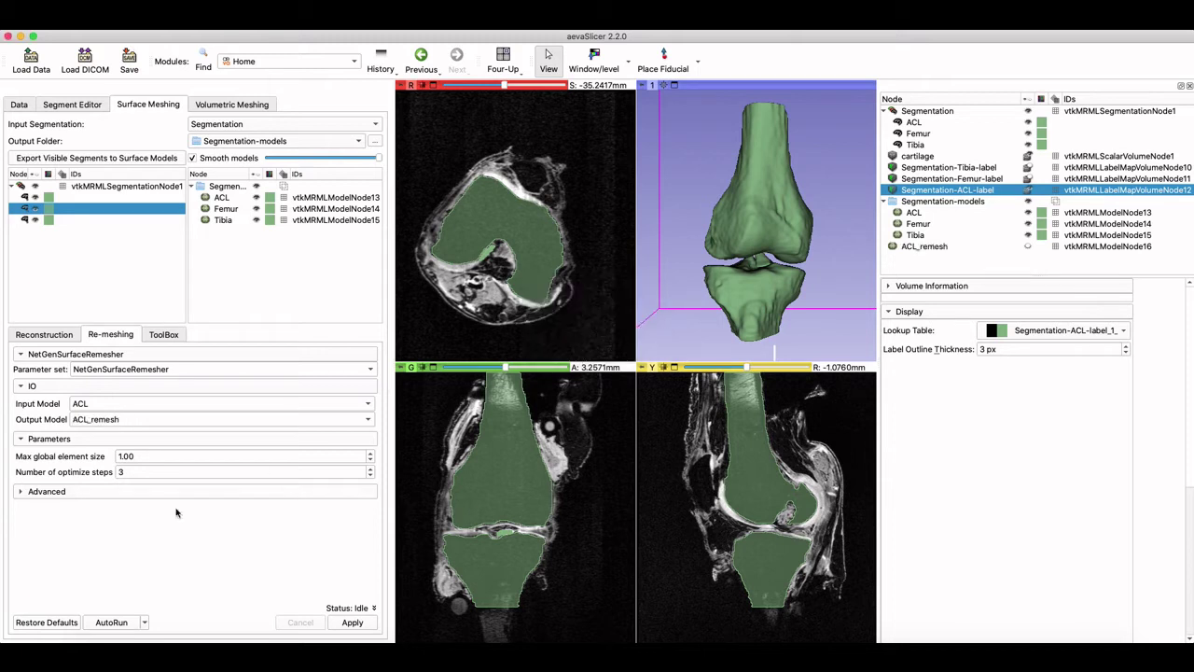
{"action": "left_click", "coordinate": [352, 623]}
Remesh the Femur model into a new output model Femur_Remesh.
{"action": "left_click", "coordinate": [221, 403]}
{"action": "left_click", "coordinate": [93, 419]}
{"action": "left_click", "coordinate": [221, 419]}
{"action": "left_click", "coordinate": [140, 498]}
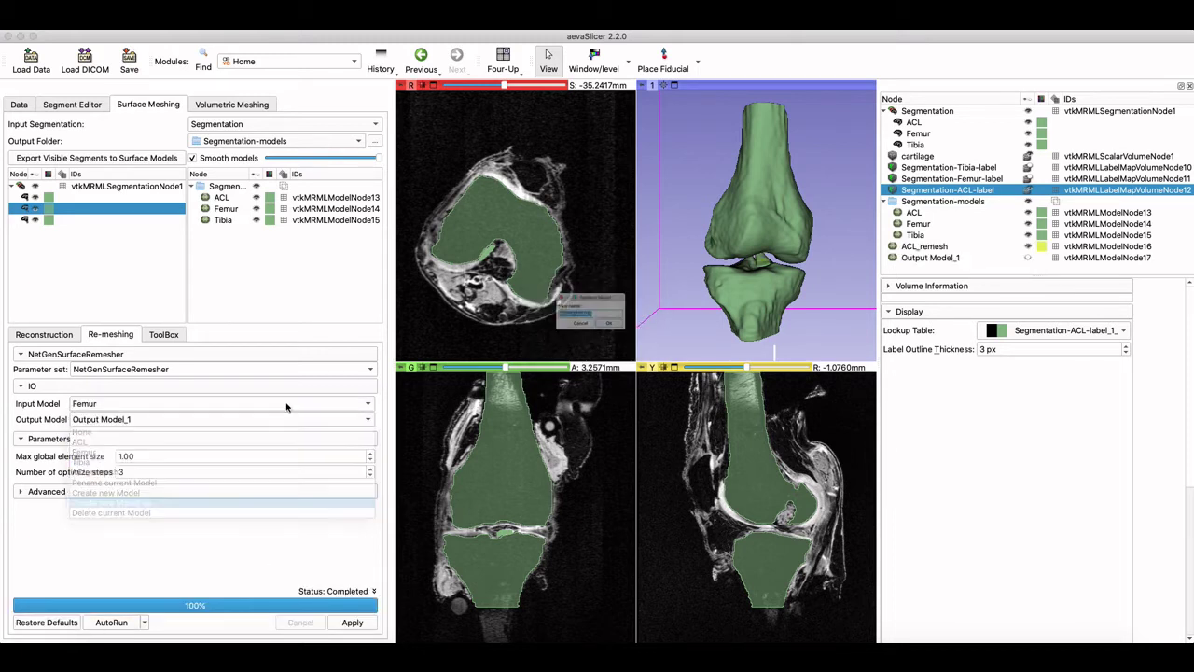
{"action": "type", "text": "Femur_Remesh"}
{"action": "left_click", "coordinate": [625, 333]}
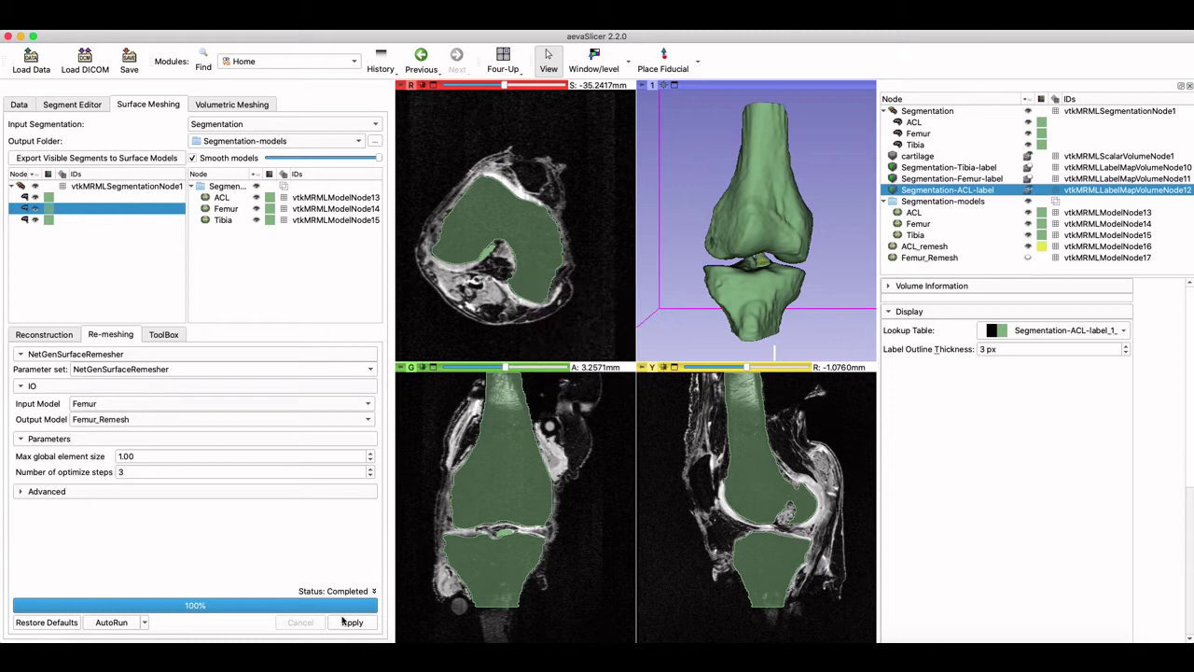
{"action": "left_click", "coordinate": [352, 622]}
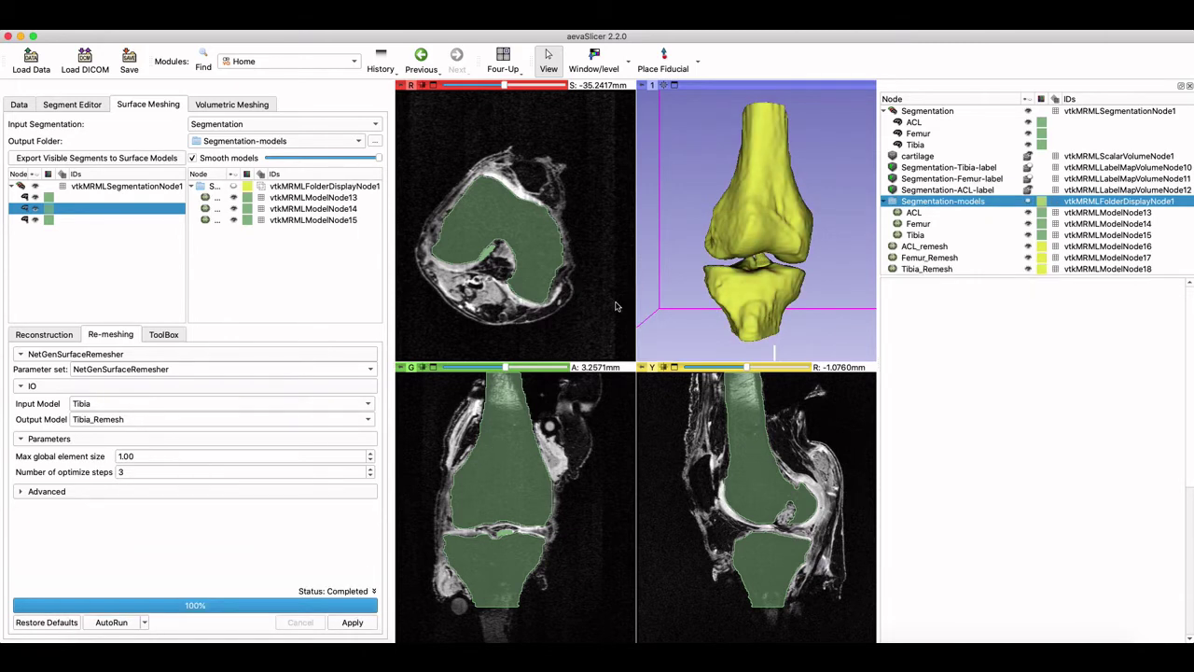
Mark all listed unsaved files, including the remesh surfaces, and save them.
{"action": "key", "text": "ctrl+s"}
{"action": "left_click", "coordinate": [576, 579]}
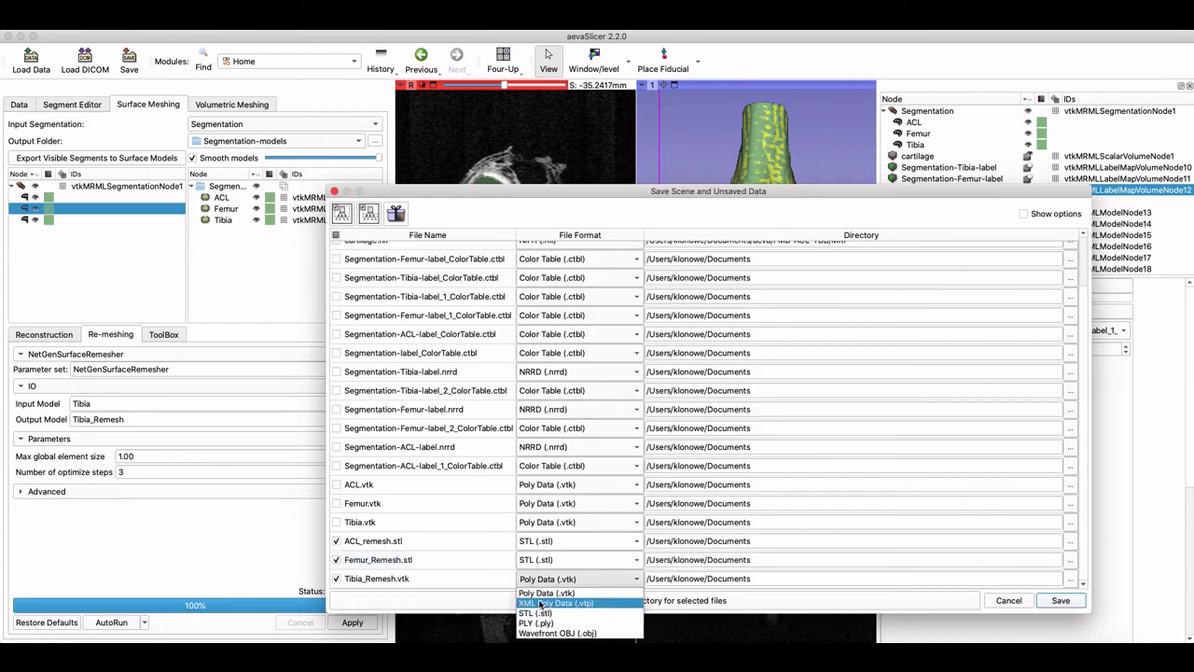
{"action": "left_click", "coordinate": [560, 579]}
{"action": "left_click", "coordinate": [337, 578]}
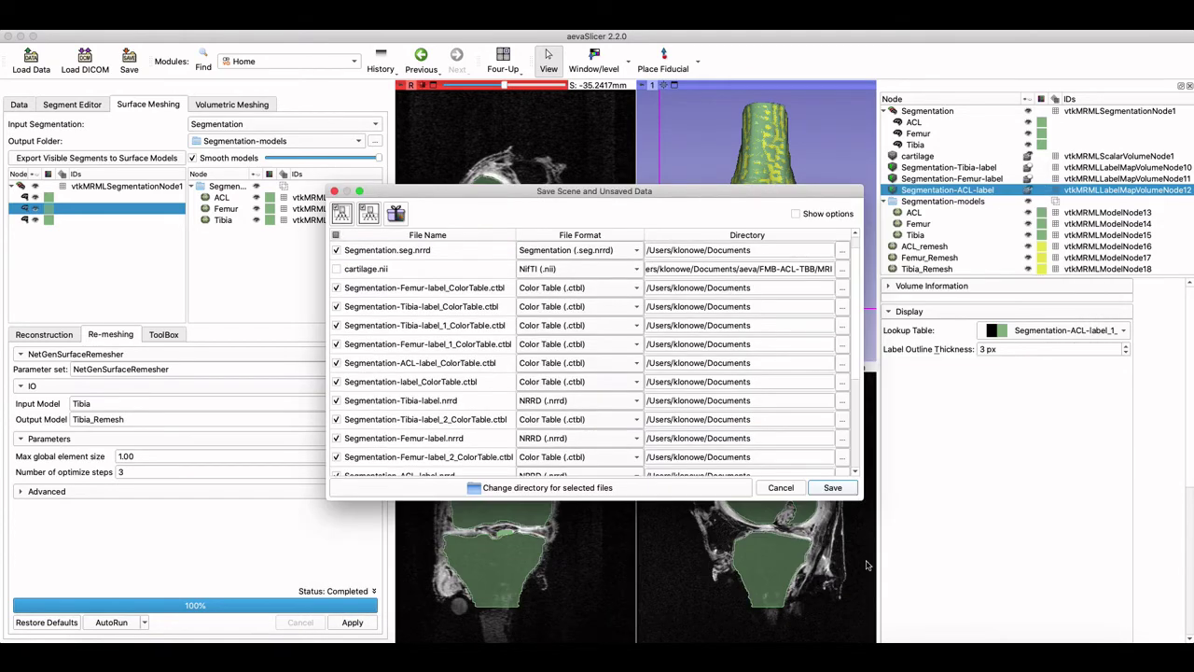
{"action": "left_click", "coordinate": [129, 14]}
{"action": "left_click", "coordinate": [131, 52]}
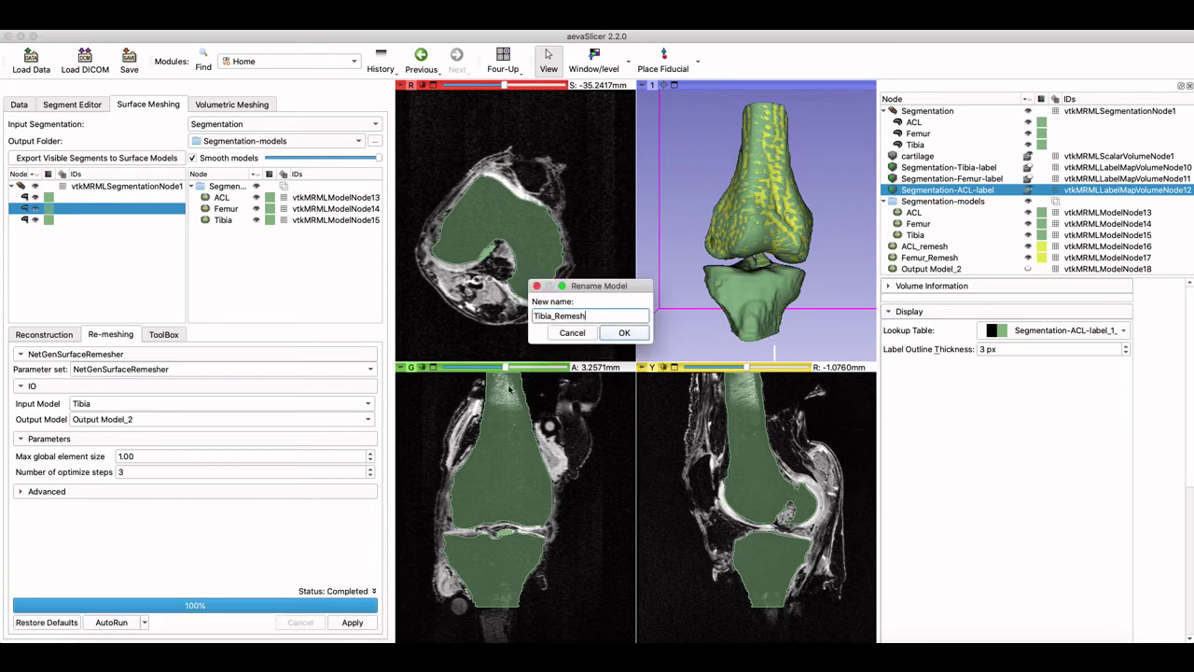
{"action": "key", "text": "BackSpace"}
{"action": "key", "text": "BackSpace"}
{"action": "key", "text": "BackSpace"}
{"action": "key", "text": "BackSpace"}
{"action": "key", "text": "BackSpace"}
{"action": "key", "text": "BackSpace"}
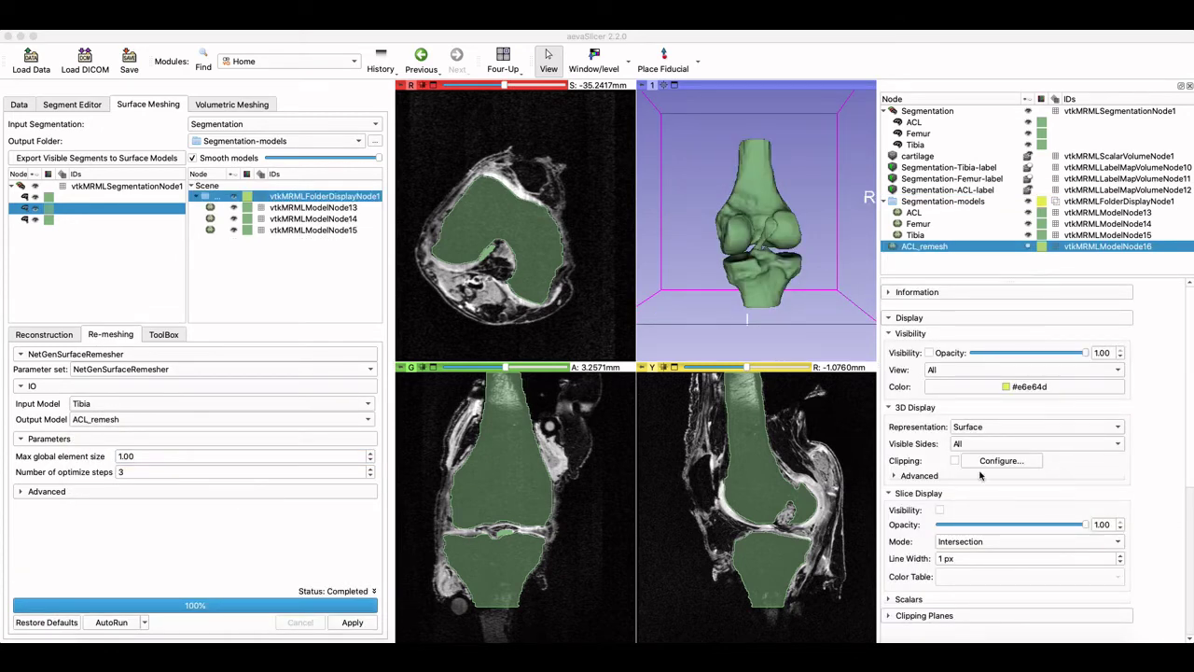
Generate a NetGen volume mesh named ACL_volume from the ACL_remesh surface.
{"action": "left_click", "coordinate": [243, 109]}
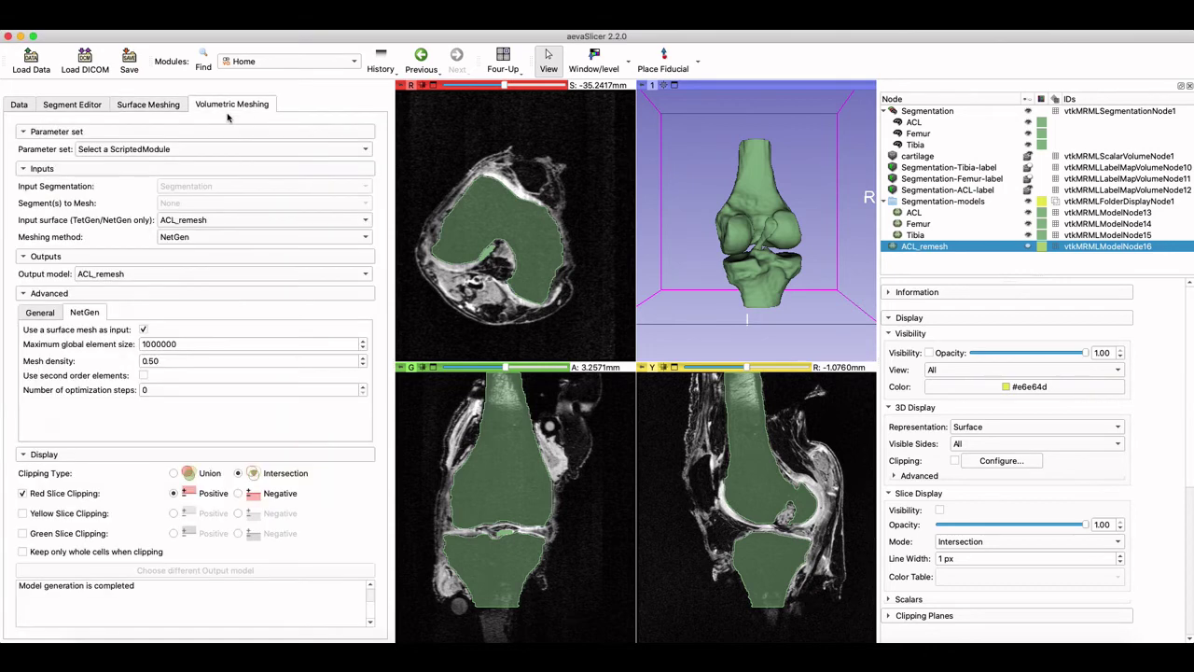
{"action": "left_click", "coordinate": [173, 239]}
{"action": "left_click", "coordinate": [176, 240]}
{"action": "left_click", "coordinate": [163, 274]}
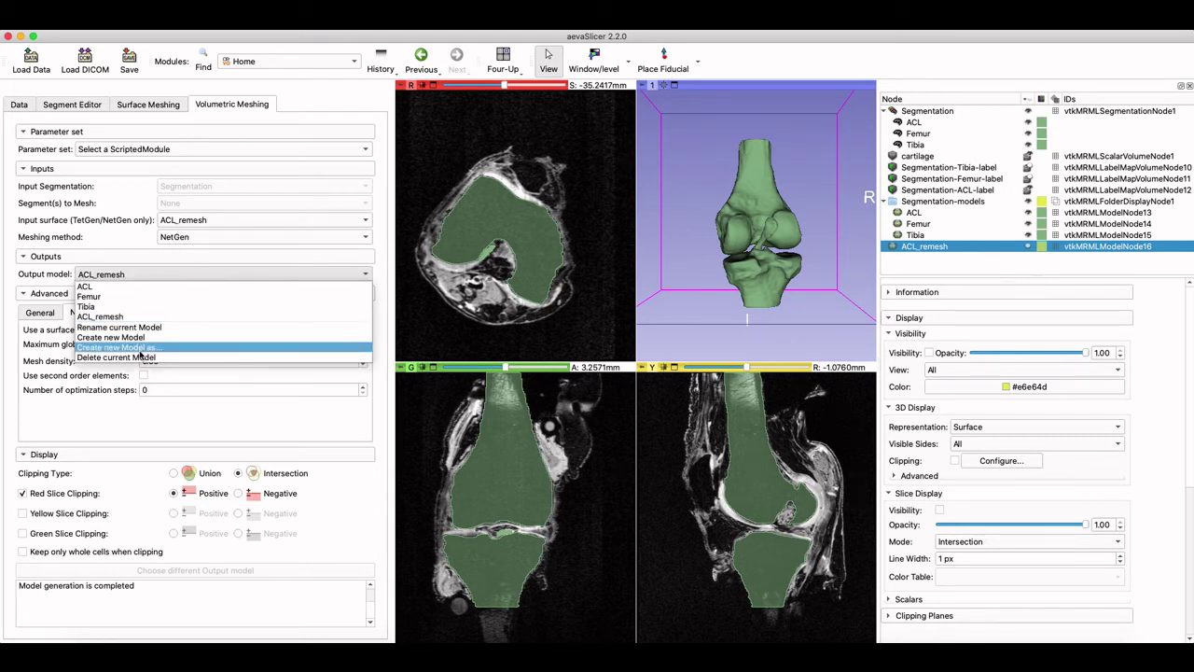
{"action": "left_click", "coordinate": [140, 347]}
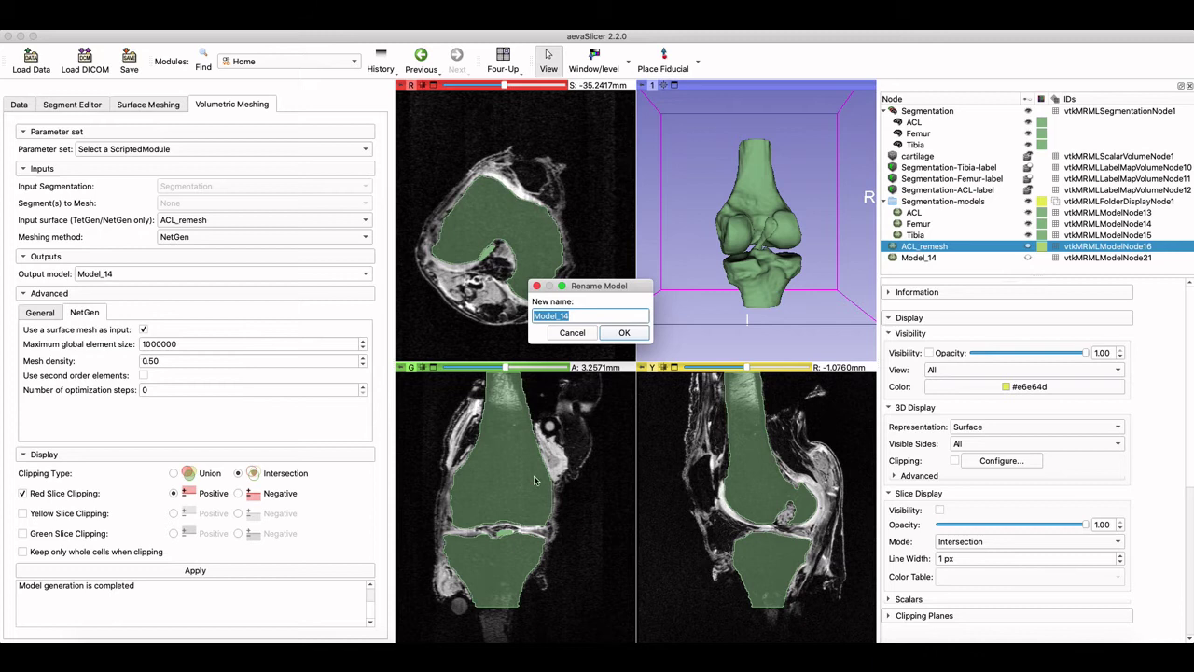
{"action": "type", "text": "ACL_volume"}
{"action": "left_click", "coordinate": [609, 334]}
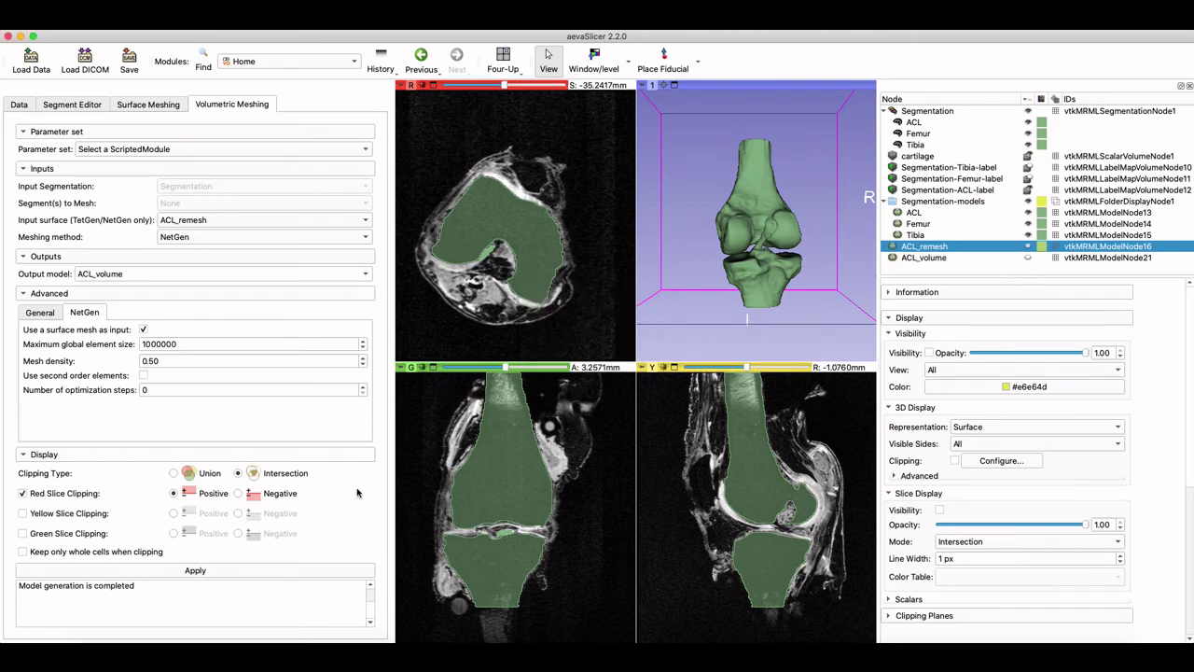
{"action": "left_click", "coordinate": [303, 573]}
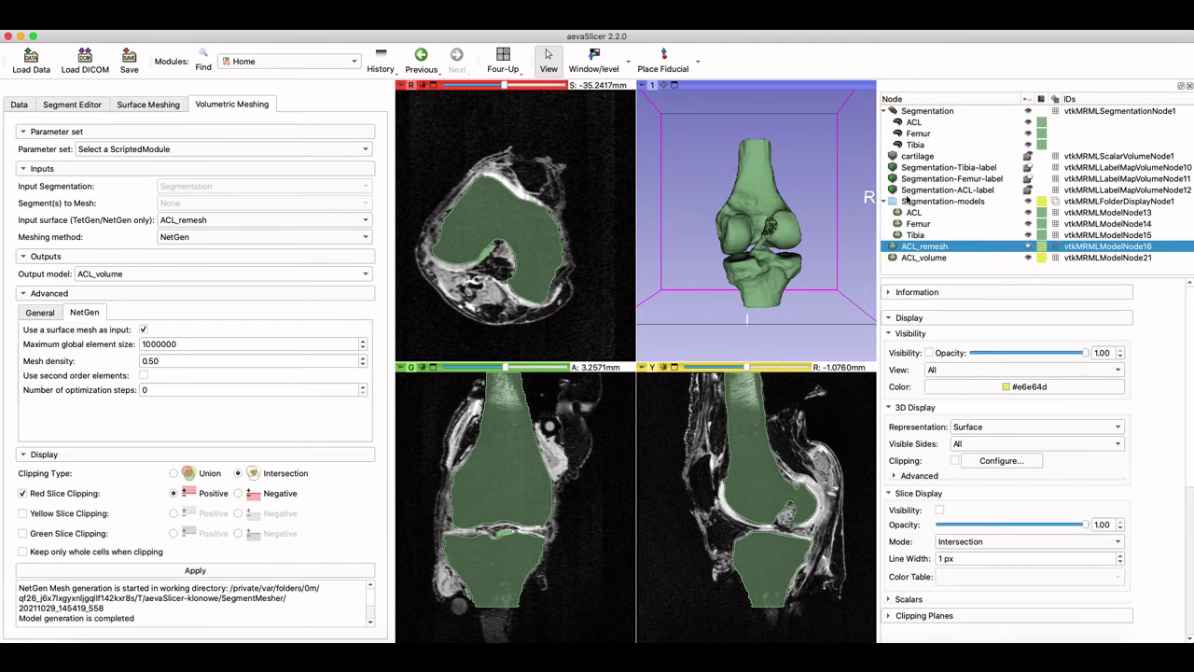
Hide Segmentation-models, turn off ACL_volume clipping, and rotate to inspect the full mesh.
{"action": "left_click", "coordinate": [1025, 203]}
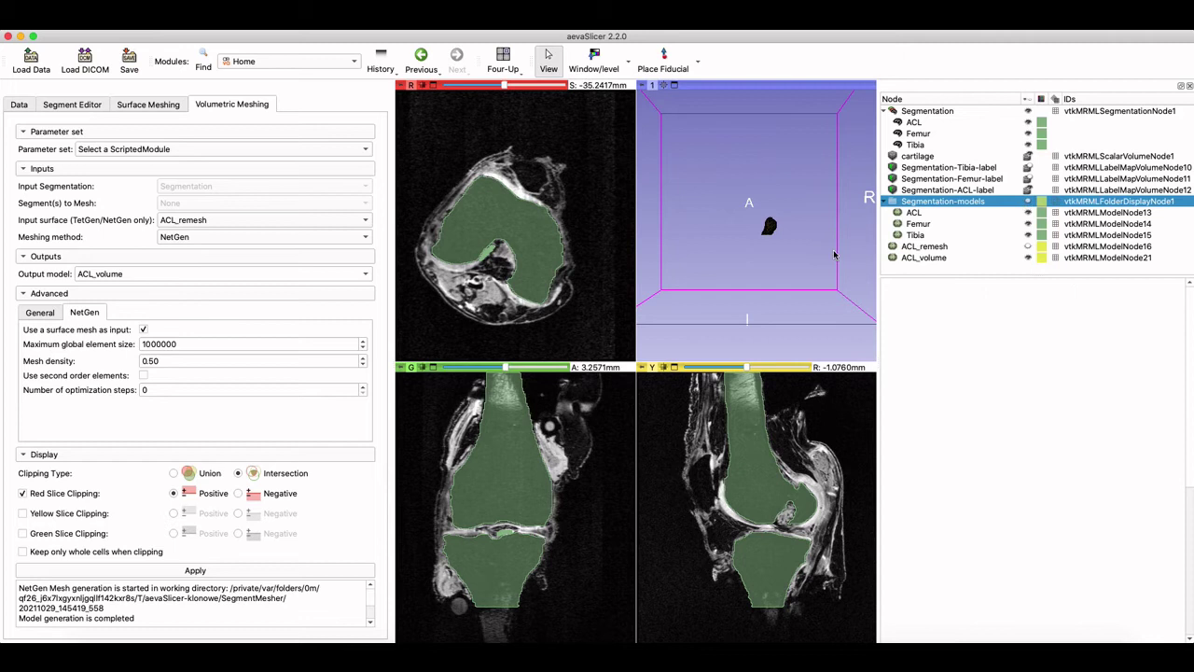
{"action": "scroll", "coordinate": [816, 178], "scroll_direction": "up", "scroll_amount": 5}
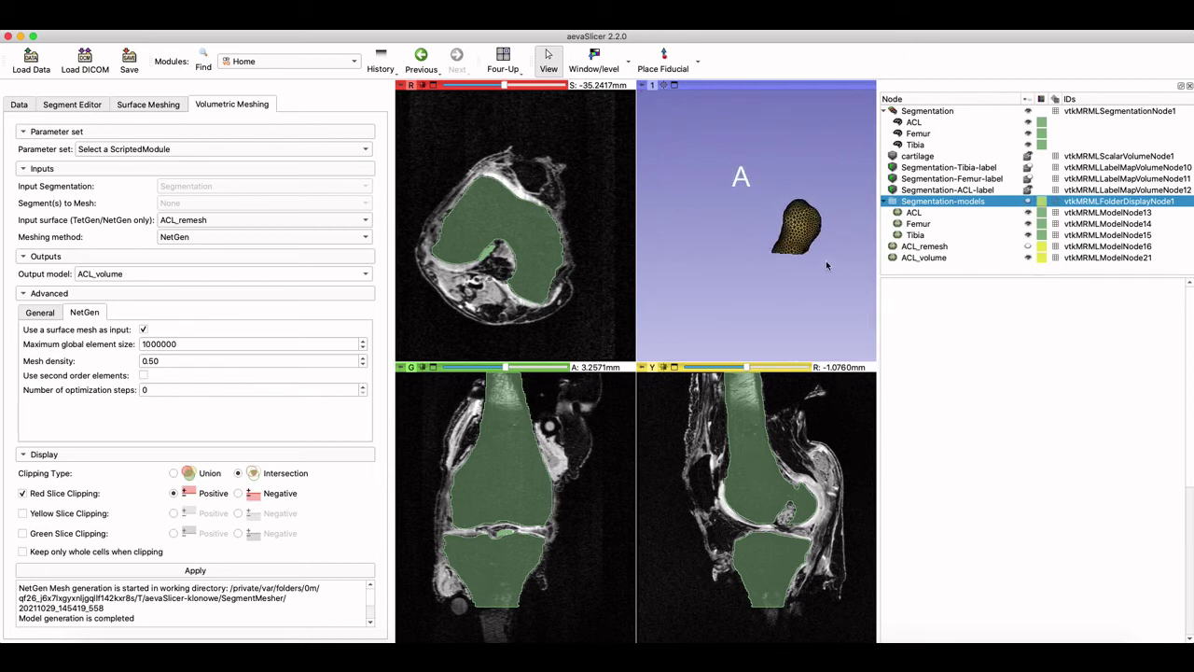
{"action": "left_click_drag", "start_coordinate": [828, 266], "coordinate": [839, 285]}
{"action": "left_click", "coordinate": [916, 258]}
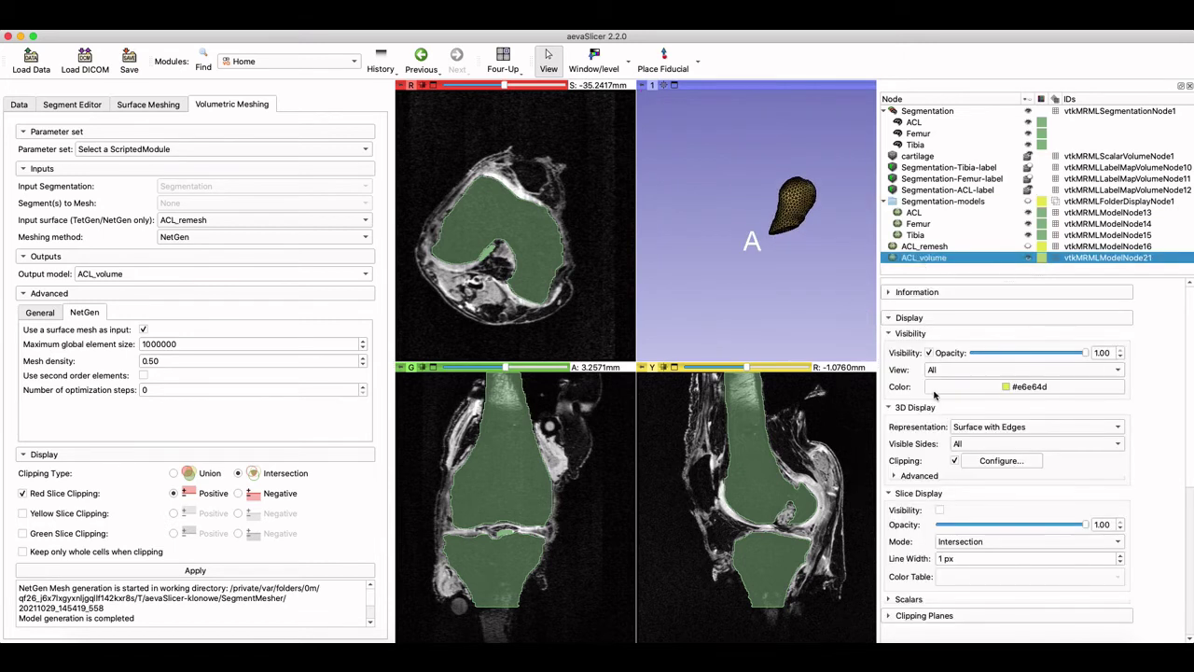
{"action": "left_click", "coordinate": [952, 461]}
{"action": "left_click_drag", "start_coordinate": [736, 314], "coordinate": [709, 296]}
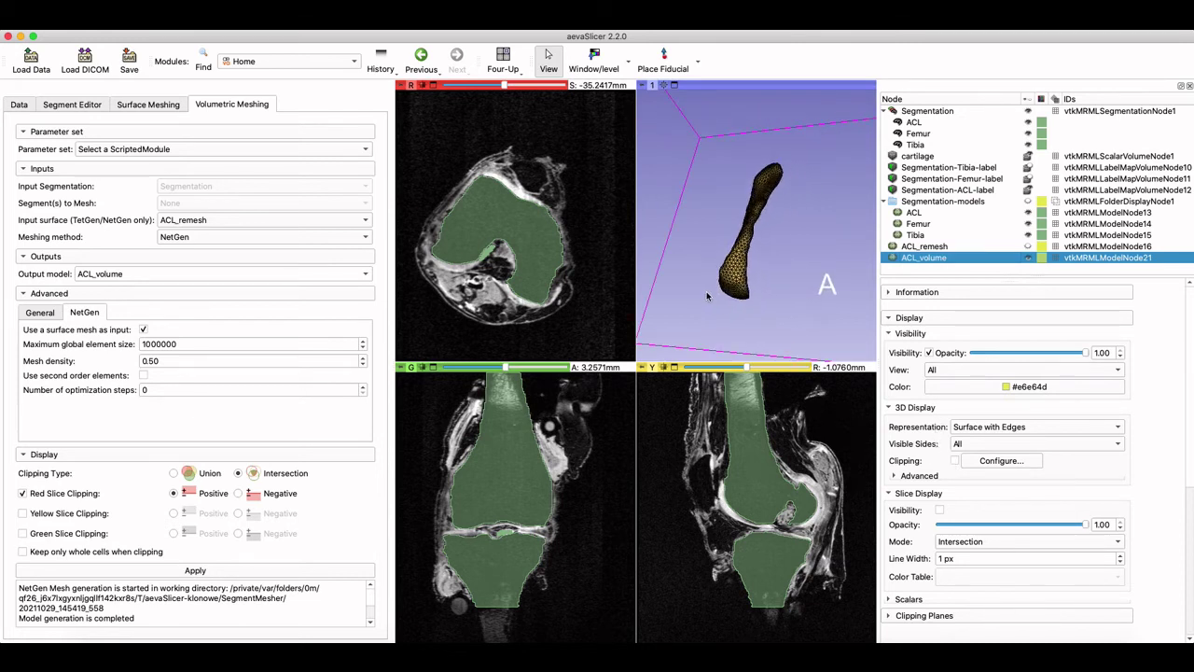
{"action": "left_click_drag", "start_coordinate": [763, 162], "coordinate": [749, 220]}
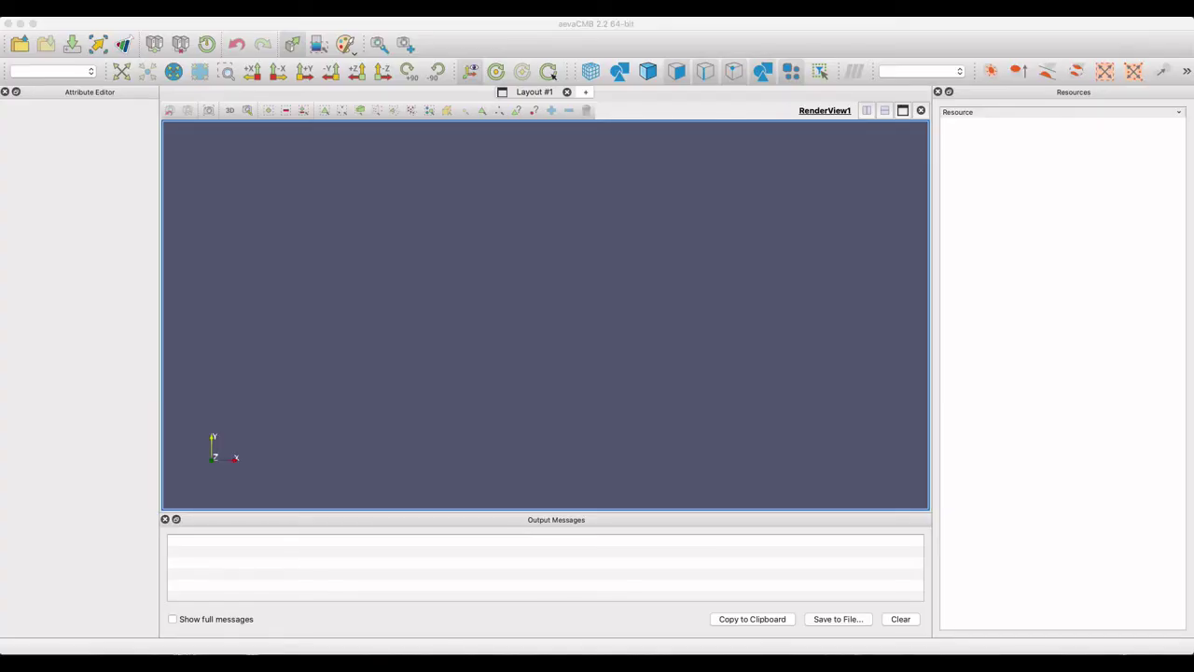
Create a new aeva annotation resource via File > New Resource and apply it.
{"action": "left_click", "coordinate": [94, 10]}
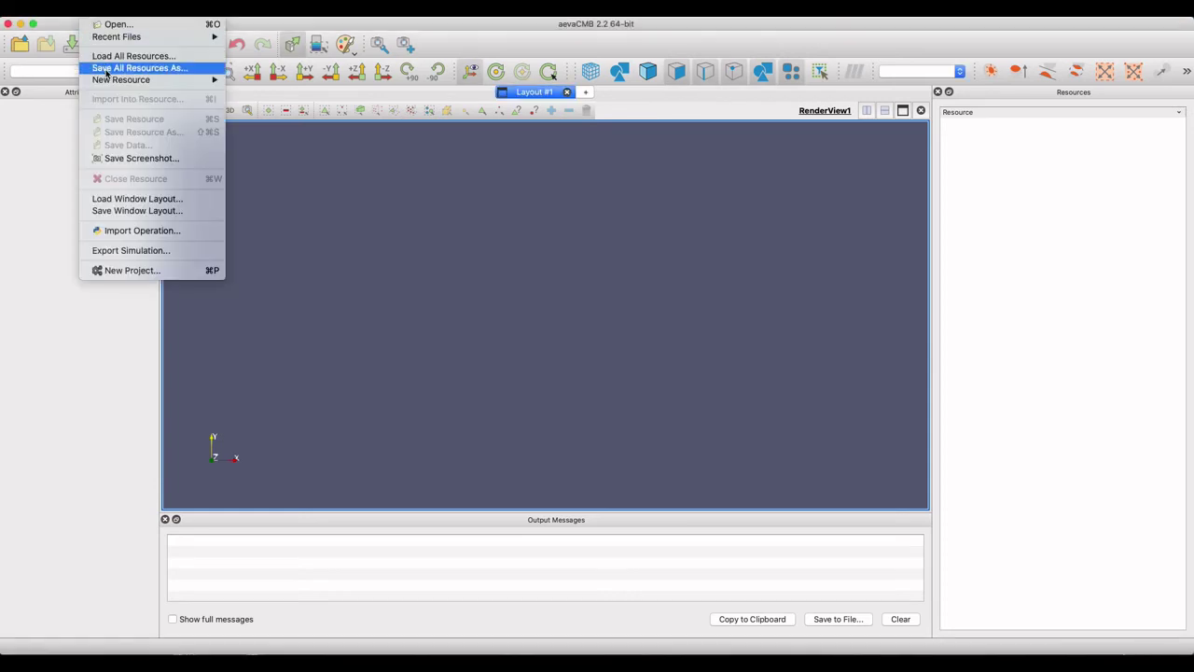
{"action": "mouse_move", "coordinate": [121, 78]}
{"action": "left_click", "coordinate": [285, 78]}
{"action": "left_click", "coordinate": [565, 295]}
Select the new anatomical geometry resource and start Import Into Resource.
{"action": "left_click", "coordinate": [1029, 146]}
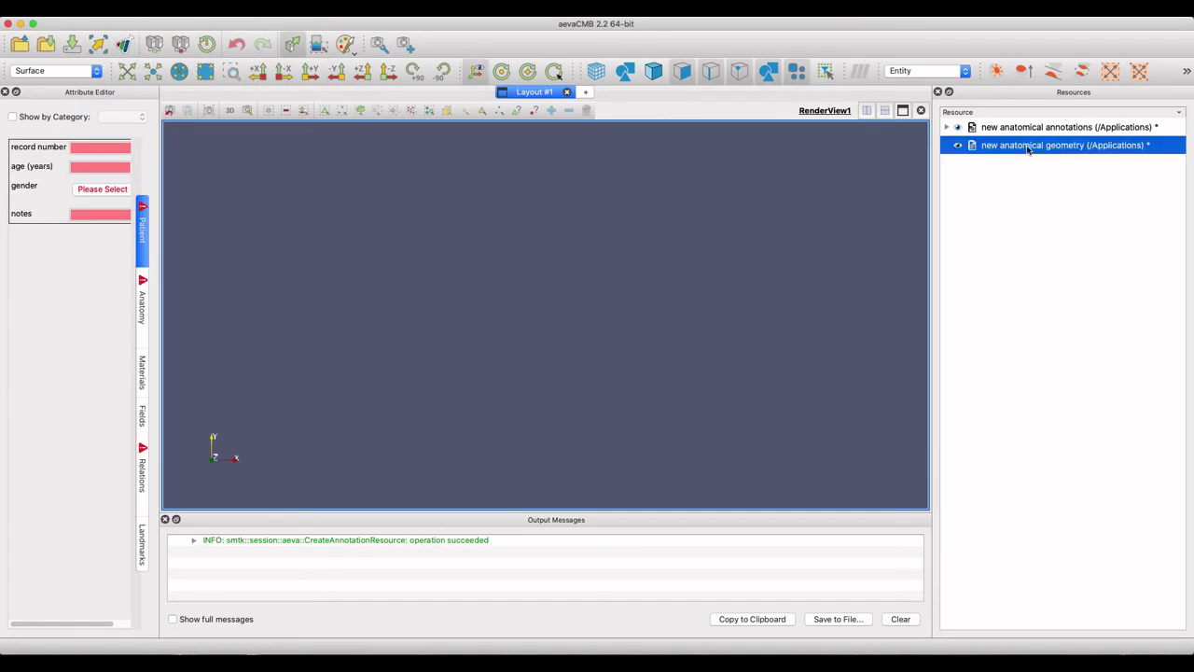
{"action": "left_click", "coordinate": [93, 10]}
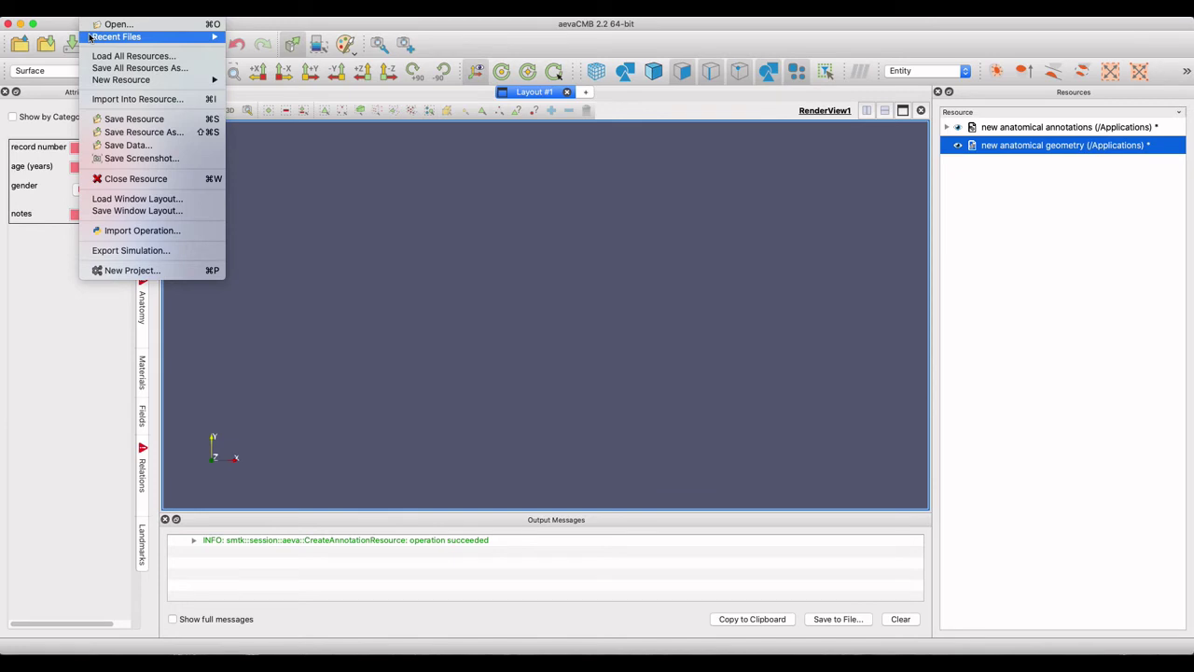
{"action": "left_click", "coordinate": [121, 99]}
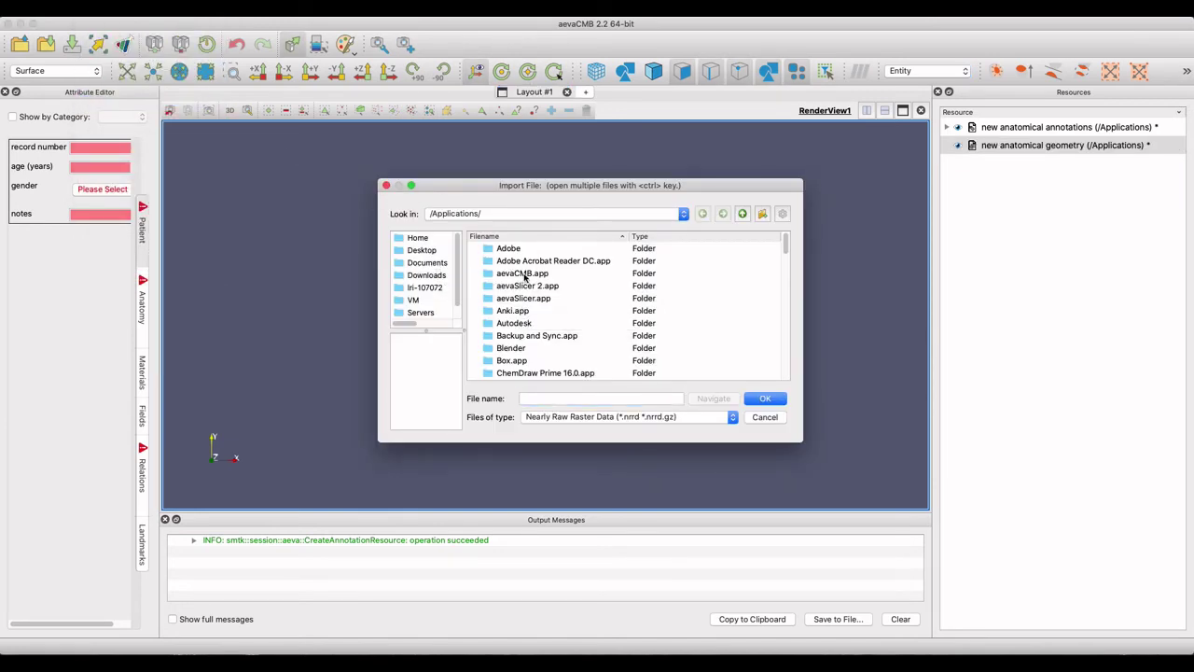
Browse to aeva/FMB-ACL-TBB/Geometry with Files of type set to All files.
{"action": "left_click", "coordinate": [691, 236]}
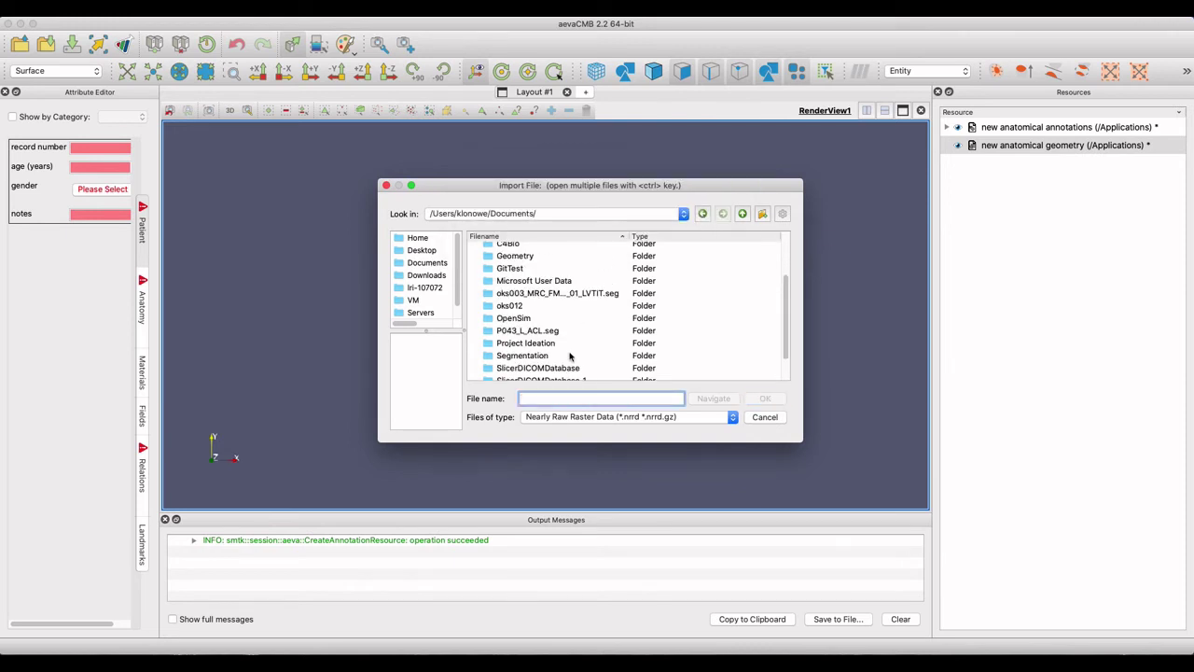
{"action": "scroll", "coordinate": [560, 340], "scroll_direction": "up", "scroll_amount": 5}
{"action": "type", "text": "aeva"}
{"action": "key", "text": "Return"}
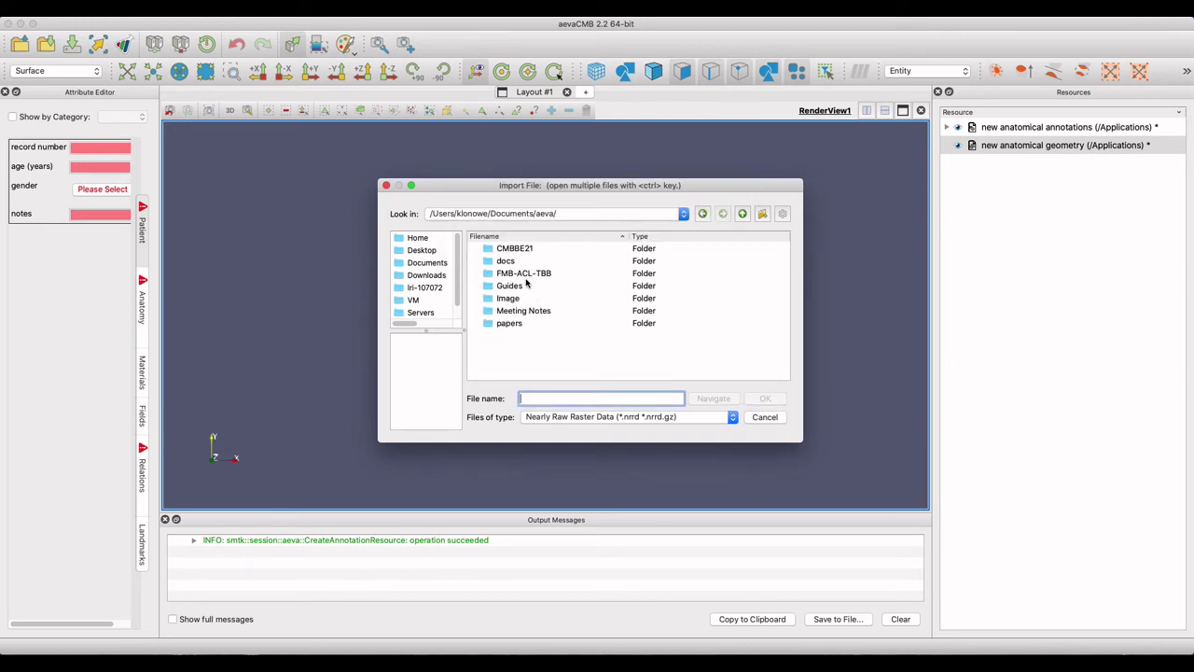
{"action": "double_click", "coordinate": [526, 274]}
{"action": "double_click", "coordinate": [522, 253]}
{"action": "left_click", "coordinate": [616, 417]}
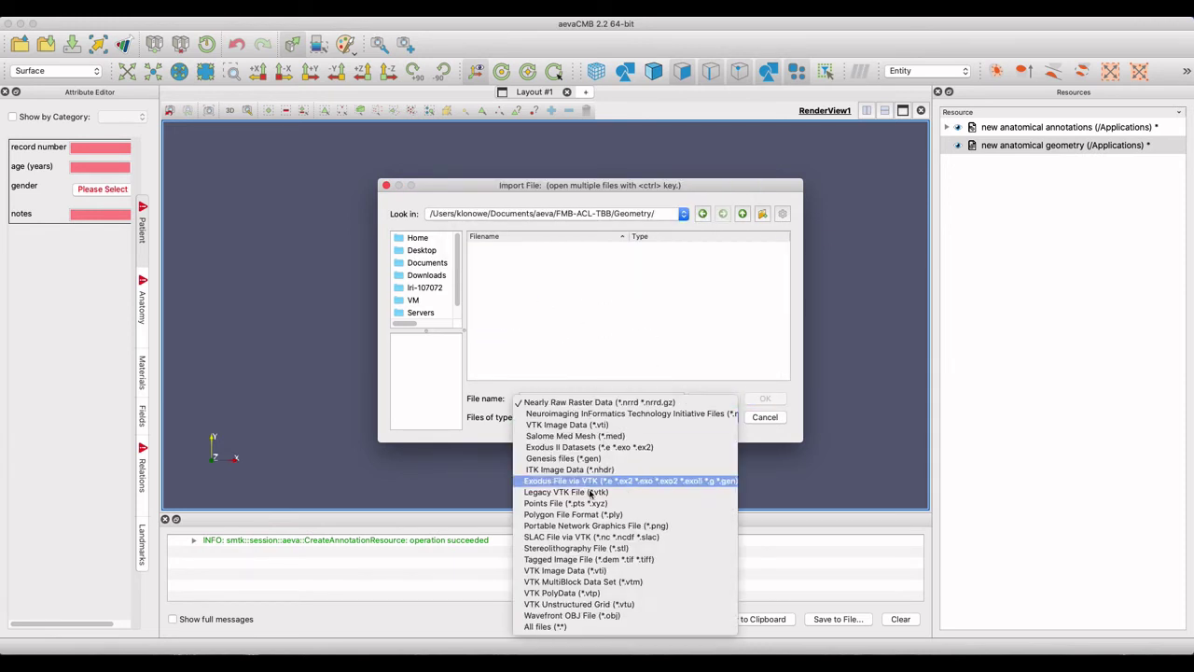
{"action": "left_click", "coordinate": [579, 620]}
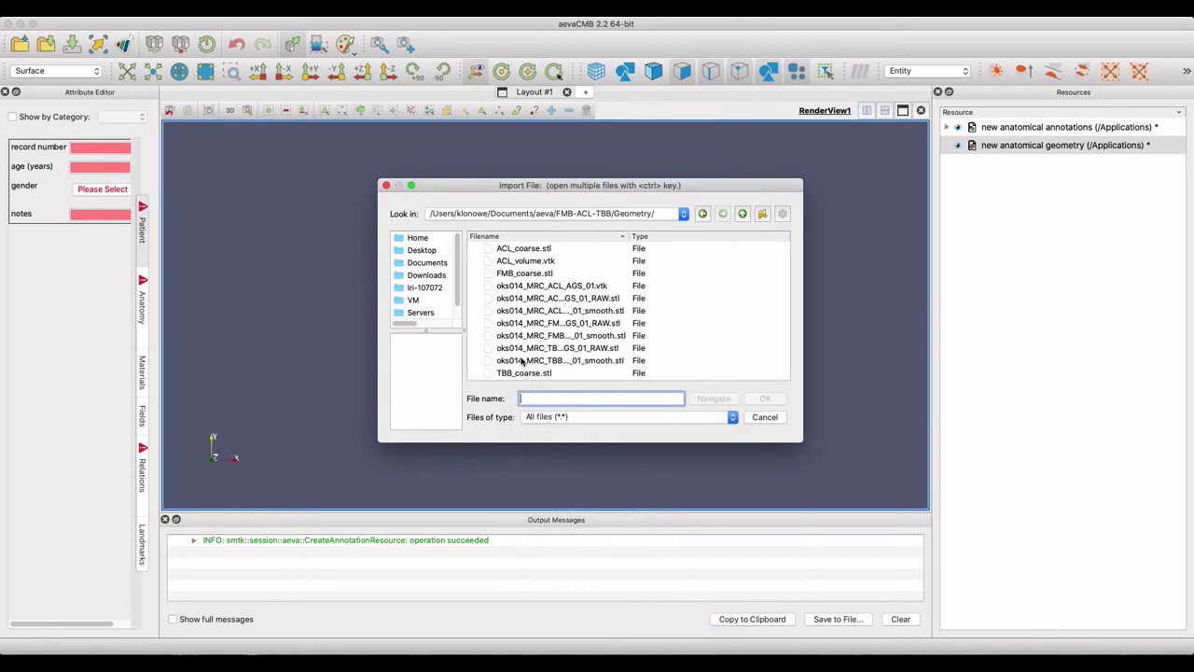
Import the smoothed femur and tibia STL meshes and the ACL VTK mesh.
{"action": "left_click", "coordinate": [616, 338]}
{"action": "left_click", "coordinate": [614, 360], "text": "ctrl"}
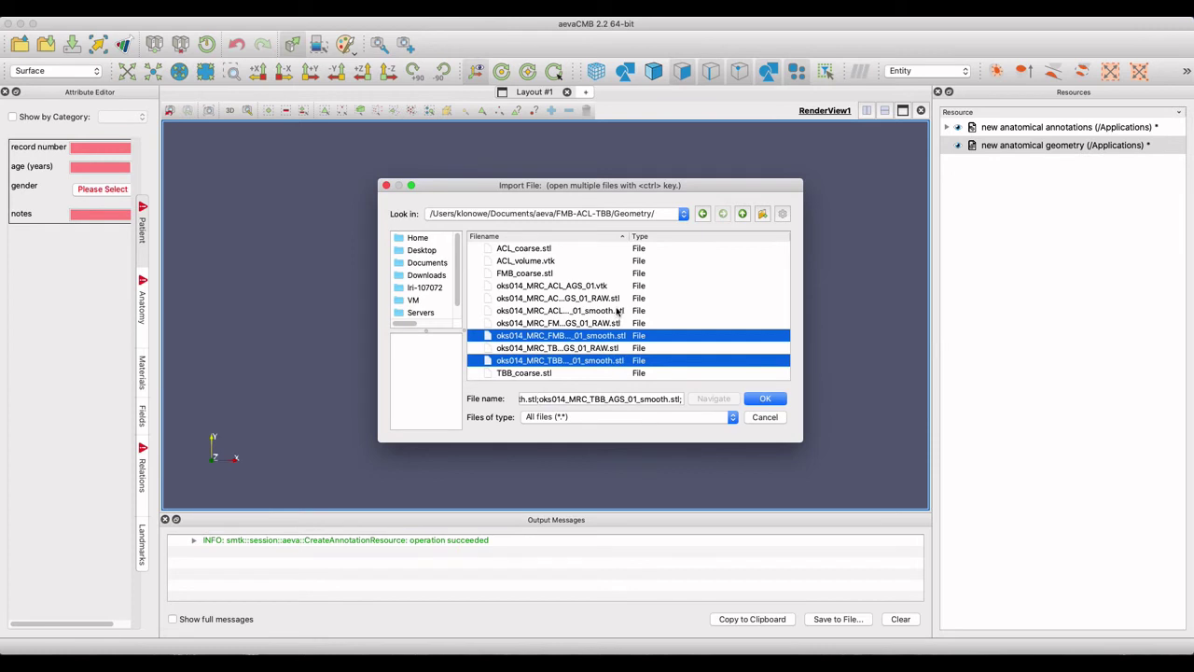
{"action": "left_click", "coordinate": [617, 286], "text": "ctrl"}
{"action": "left_click", "coordinate": [769, 400]}
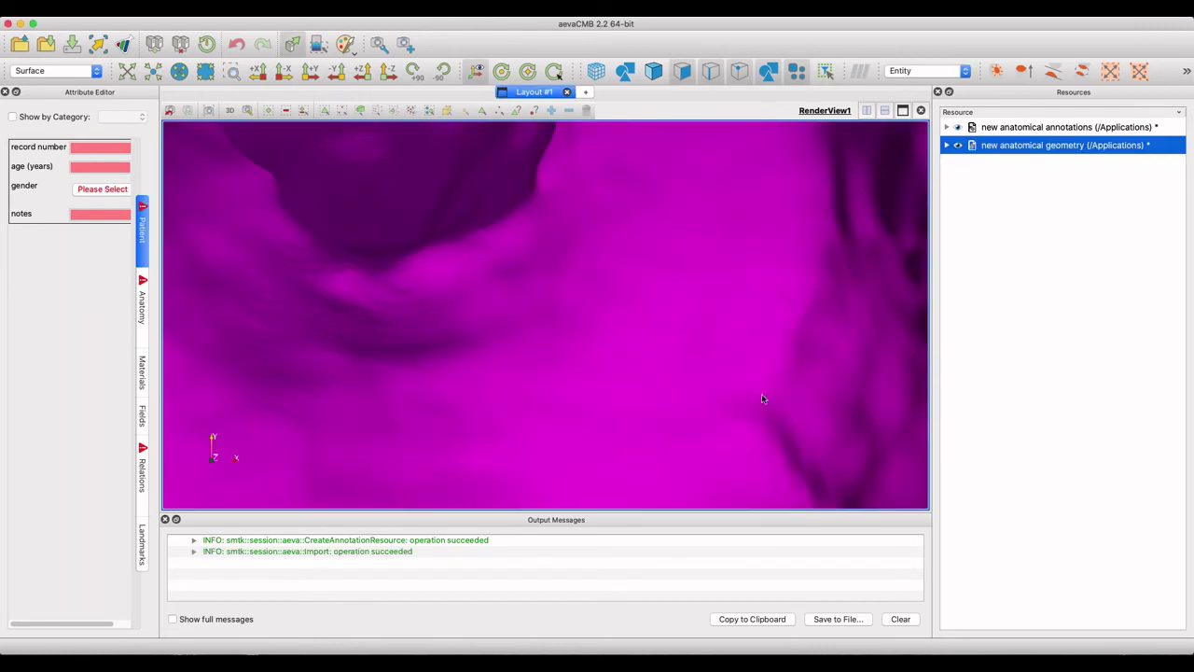
Reset the view, deselect the geometry resource and expand it to list FMB_coarse, TBB_coarse, ACL_volume.
{"action": "left_click", "coordinate": [336, 71]}
{"action": "left_click", "coordinate": [1034, 239]}
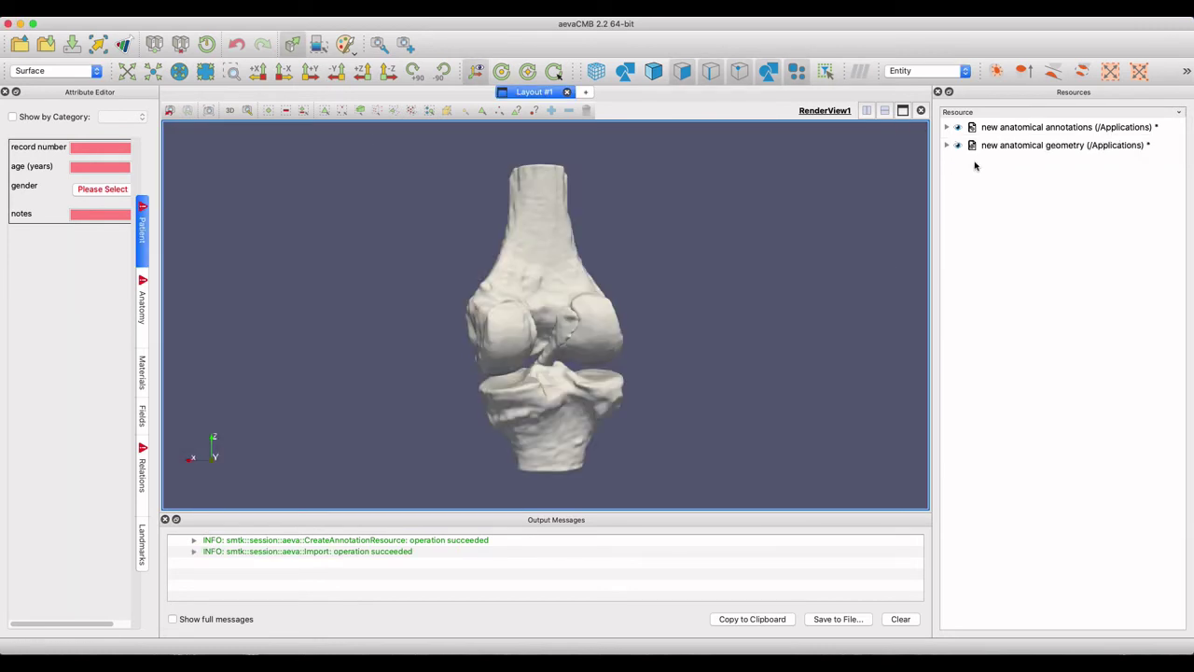
{"action": "left_click", "coordinate": [948, 146]}
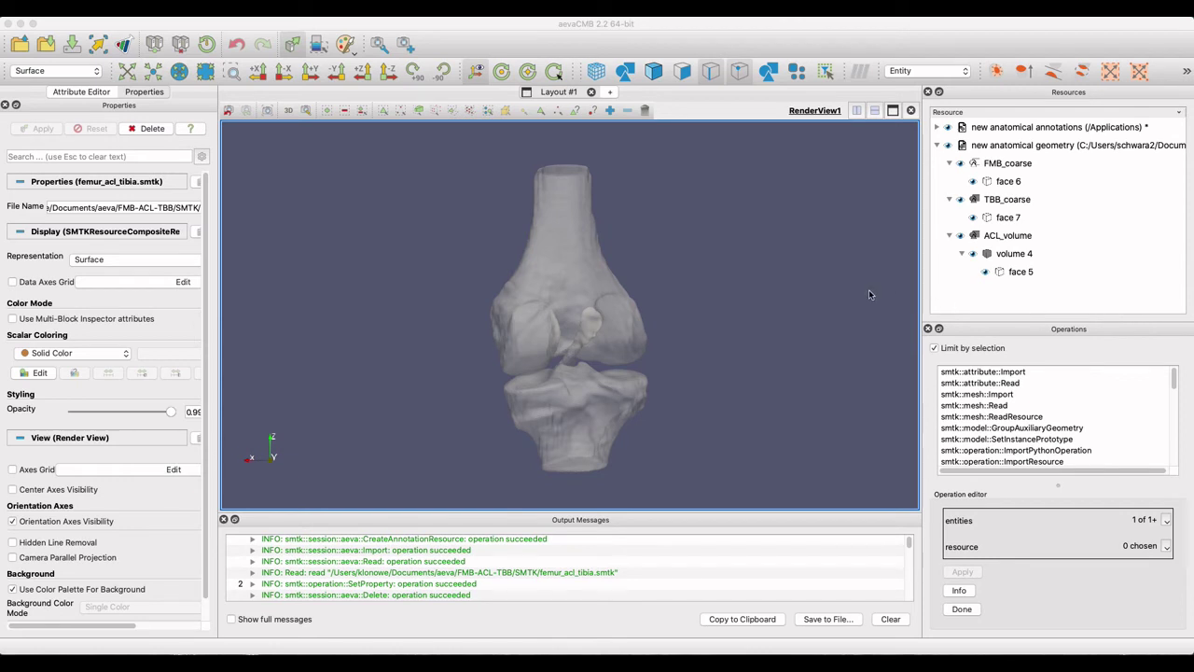
Hide the FMB_coarse and TBB_coarse meshes and rotate the view onto the ACL.
{"action": "left_click", "coordinate": [961, 163]}
{"action": "left_click", "coordinate": [961, 200]}
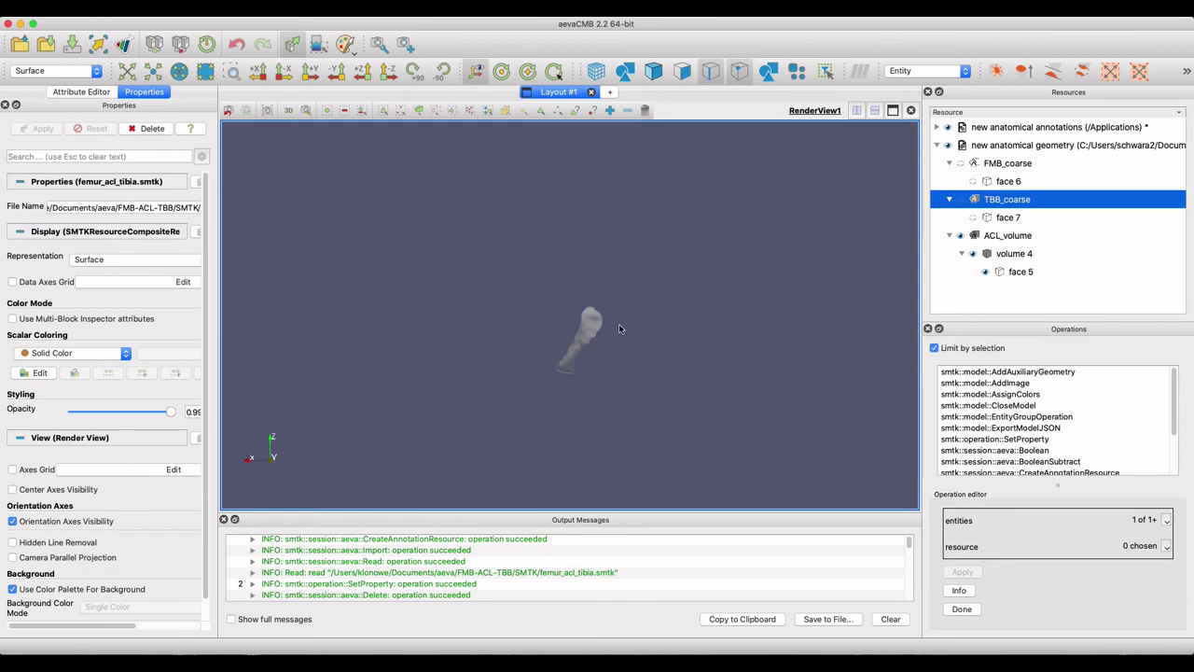
{"action": "left_click_drag", "start_coordinate": [618, 324], "coordinate": [416, 321]}
{"action": "scroll", "coordinate": [556, 344], "scroll_direction": "up", "scroll_amount": 5}
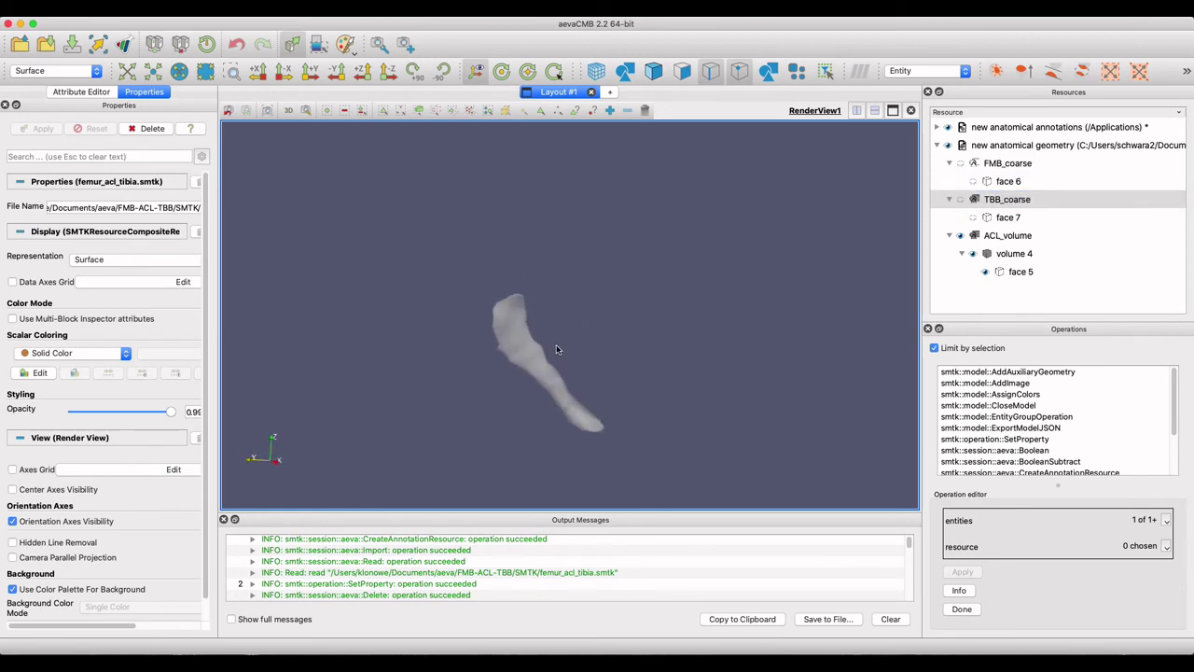
{"action": "scroll", "coordinate": [552, 360], "scroll_direction": "down", "scroll_amount": 2}
Zoom in on the ACL and polygon-select the points at its upper end.
{"action": "scroll", "coordinate": [584, 333], "scroll_direction": "up", "scroll_amount": 1}
{"action": "middle_click_drag", "start_coordinate": [584, 333], "coordinate": [642, 293]}
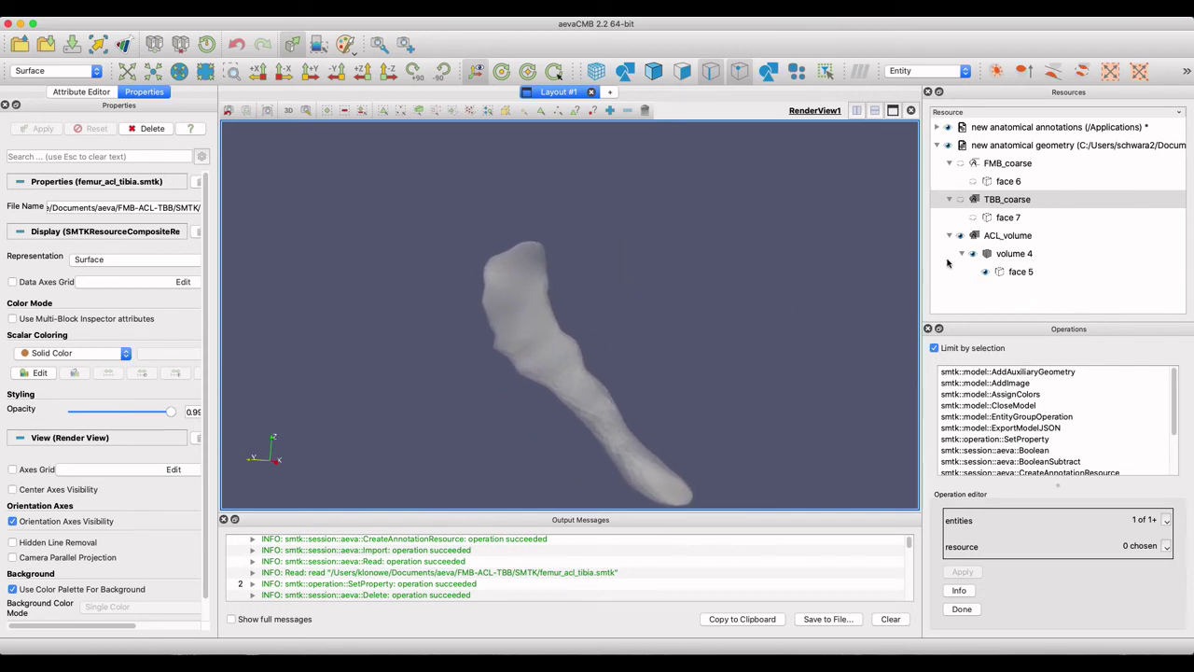
{"action": "left_click", "coordinate": [472, 111]}
{"action": "mouse_move", "coordinate": [584, 304]}
{"action": "left_mouse_down"}
{"action": "mouse_move", "coordinate": [502, 331]}
{"action": "mouse_move", "coordinate": [474, 322]}
{"action": "mouse_move", "coordinate": [472, 252]}
{"action": "mouse_move", "coordinate": [500, 225]}
{"action": "mouse_move", "coordinate": [547, 221]}
{"action": "left_mouse_up"}
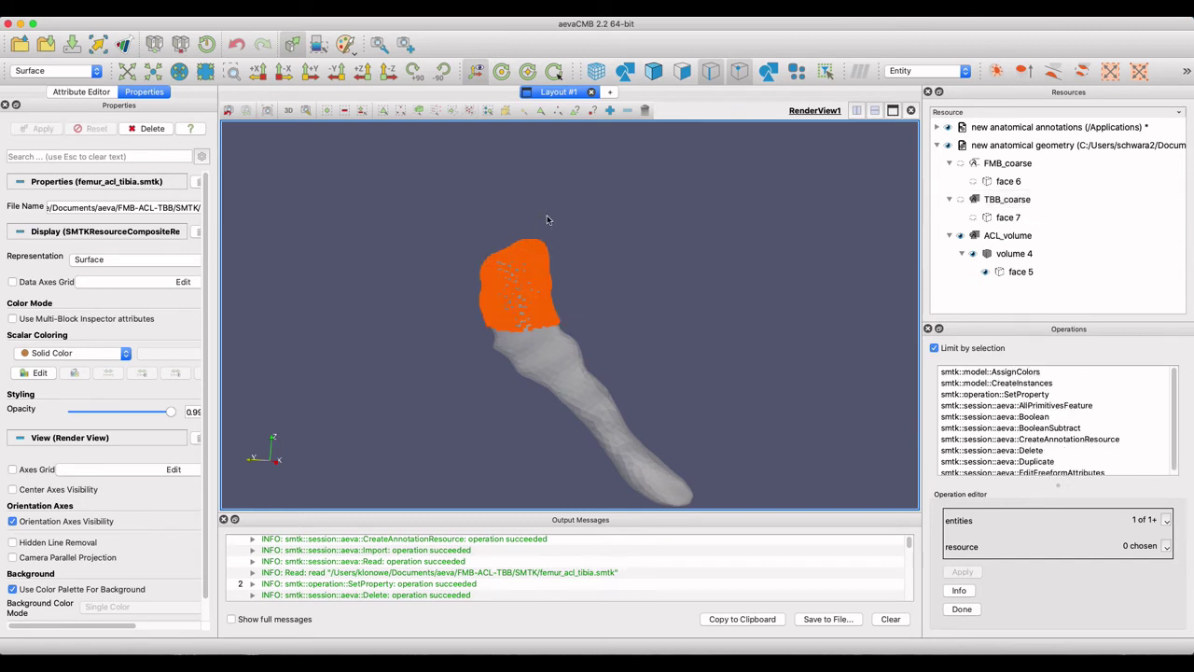
Select the 'copy of selection' group and inspect its highlighted region on the ACL.
{"action": "right_click", "coordinate": [718, 268]}
{"action": "left_click", "coordinate": [975, 257]}
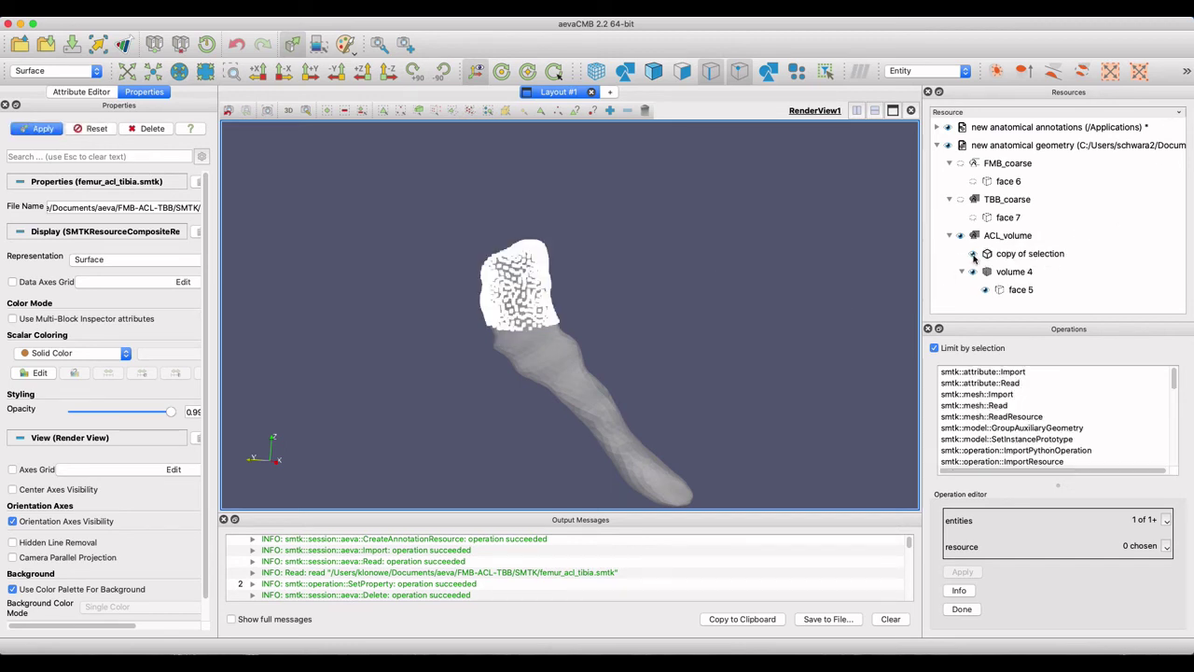
{"action": "left_click", "coordinate": [975, 259]}
{"action": "mouse_move", "coordinate": [768, 355]}
{"action": "left_mouse_down"}
{"action": "mouse_move", "coordinate": [834, 341]}
{"action": "mouse_move", "coordinate": [899, 304]}
{"action": "mouse_move", "coordinate": [843, 339]}
{"action": "mouse_move", "coordinate": [774, 346]}
{"action": "left_mouse_up"}
{"action": "left_click_drag", "start_coordinate": [642, 190], "coordinate": [640, 232]}
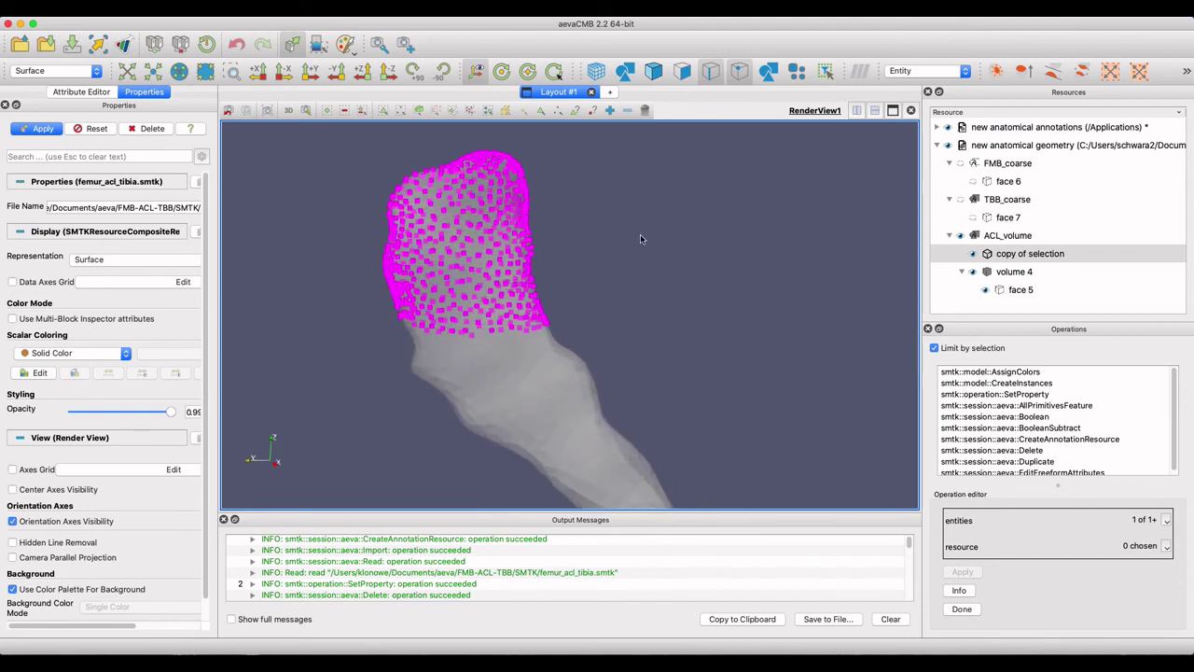
{"action": "left_click_drag", "start_coordinate": [603, 277], "coordinate": [635, 267]}
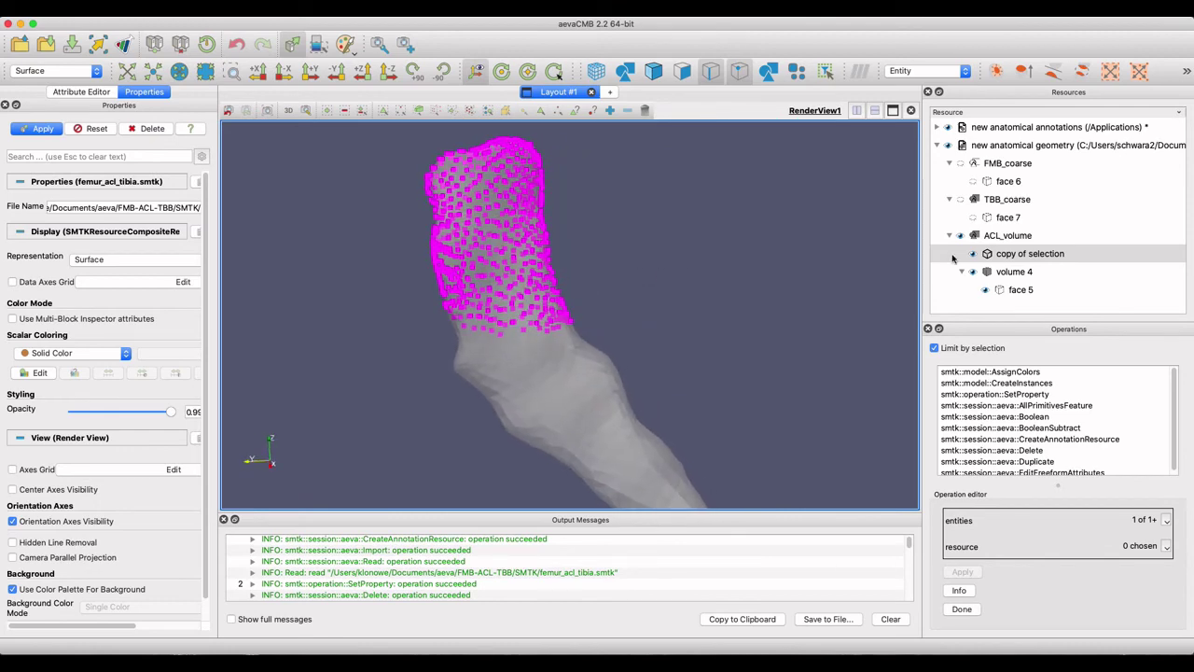
{"action": "left_click", "coordinate": [980, 260]}
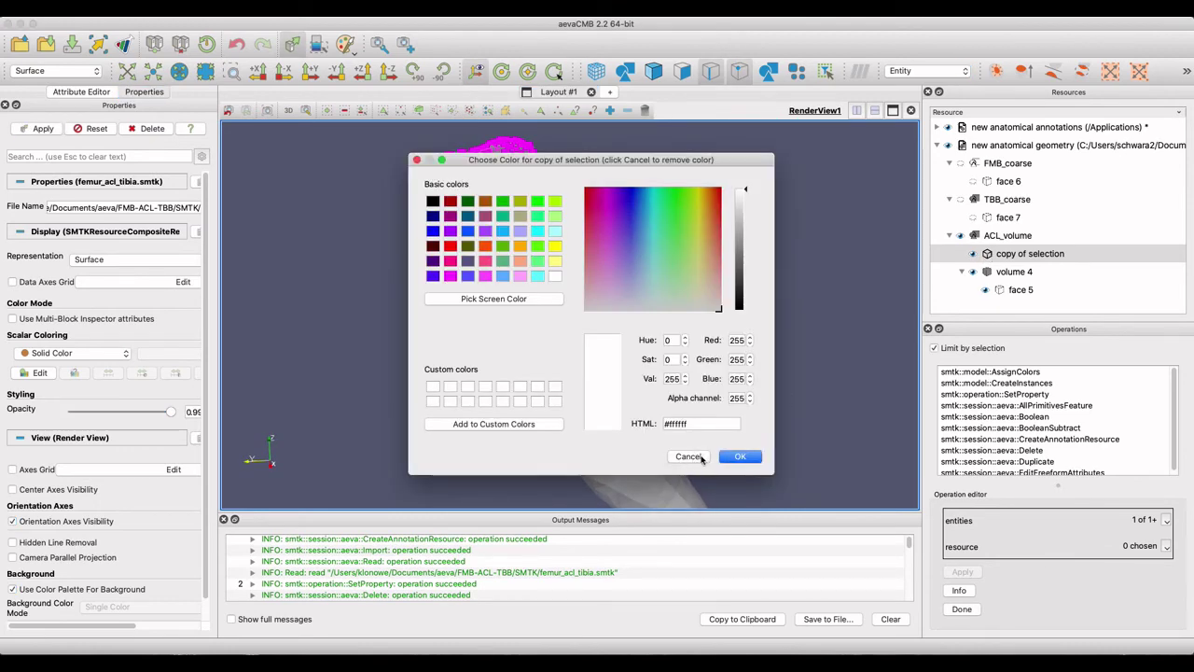
{"action": "left_click", "coordinate": [687, 458]}
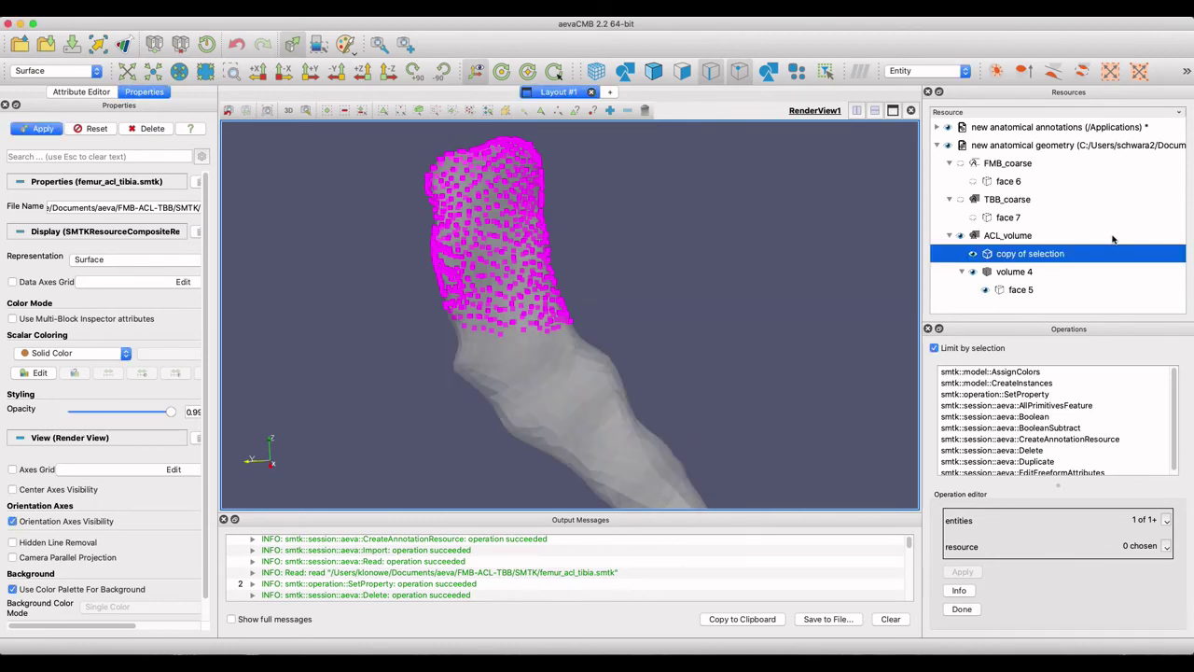
Delete the 'copy of selection' group with the Delete operation.
{"action": "left_click", "coordinate": [1038, 451]}
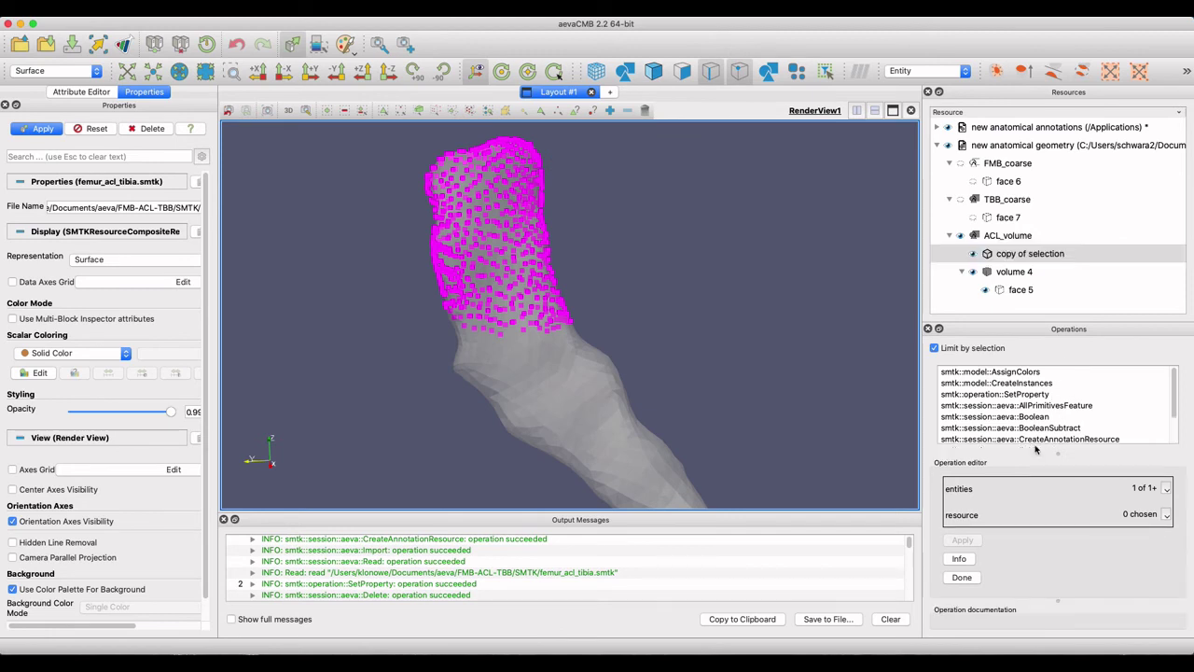
{"action": "left_click", "coordinate": [1054, 261]}
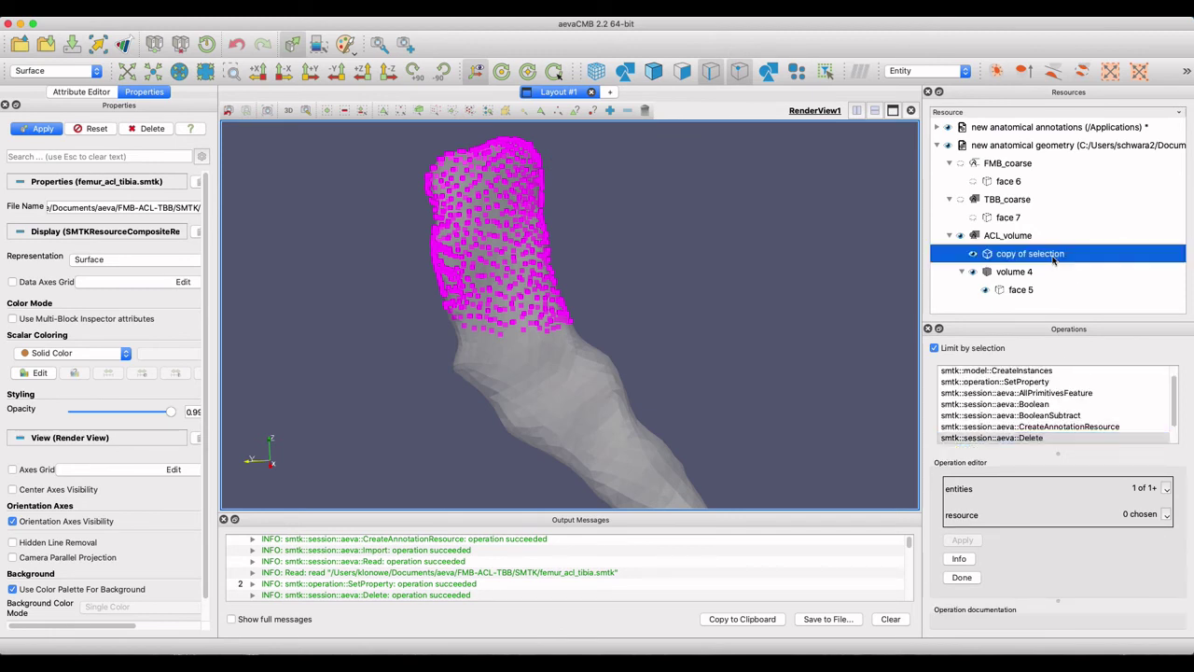
{"action": "left_click", "coordinate": [1015, 438]}
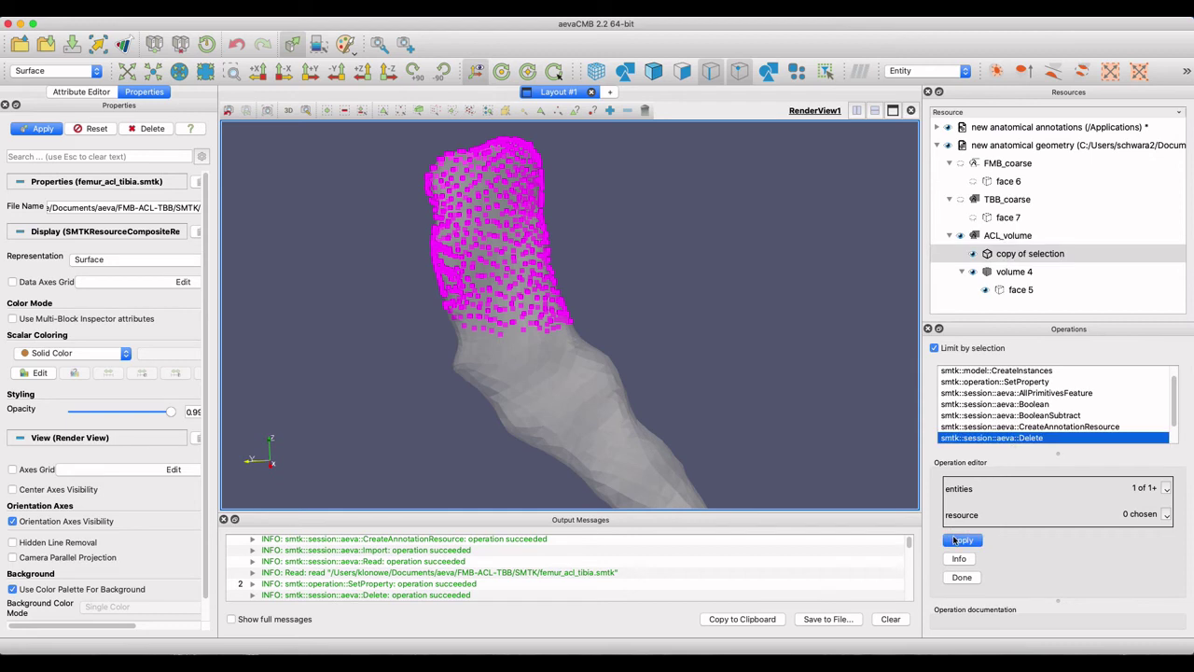
{"action": "left_click", "coordinate": [953, 540]}
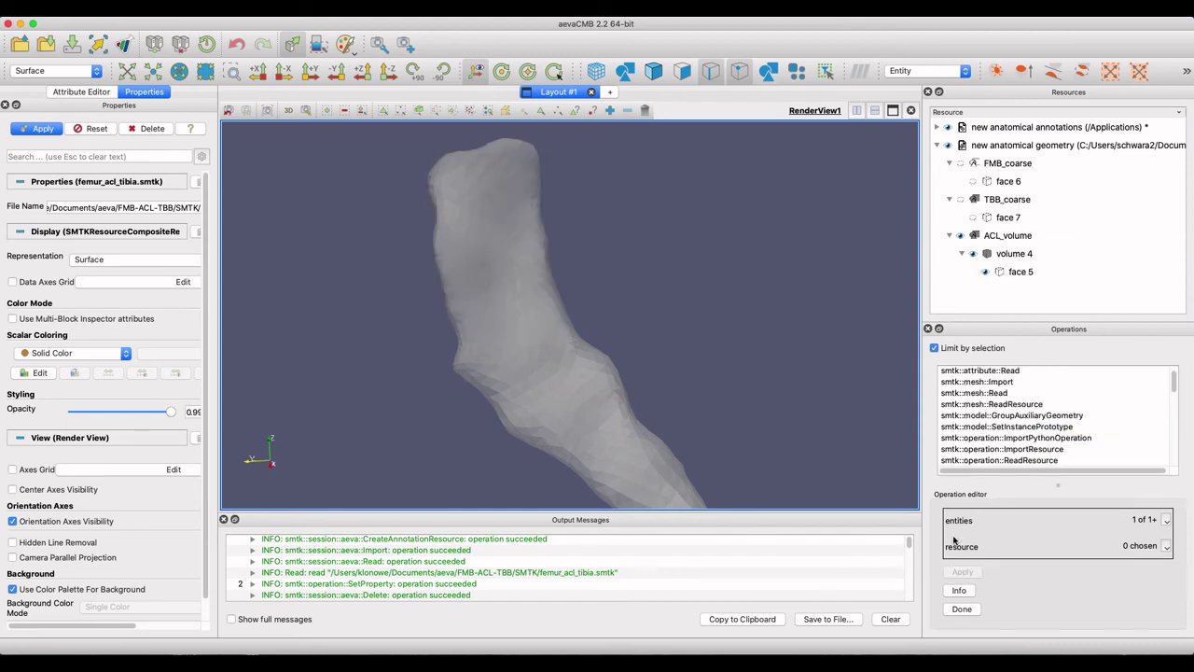
Polygon-select the upper part of the ACL and delete the orange selected points.
{"action": "left_click", "coordinate": [469, 110]}
{"action": "mouse_move", "coordinate": [539, 168]}
{"action": "left_mouse_down"}
{"action": "mouse_move", "coordinate": [575, 249]}
{"action": "mouse_move", "coordinate": [513, 136]}
{"action": "mouse_move", "coordinate": [688, 283]}
{"action": "mouse_move", "coordinate": [494, 299]}
{"action": "left_mouse_up"}
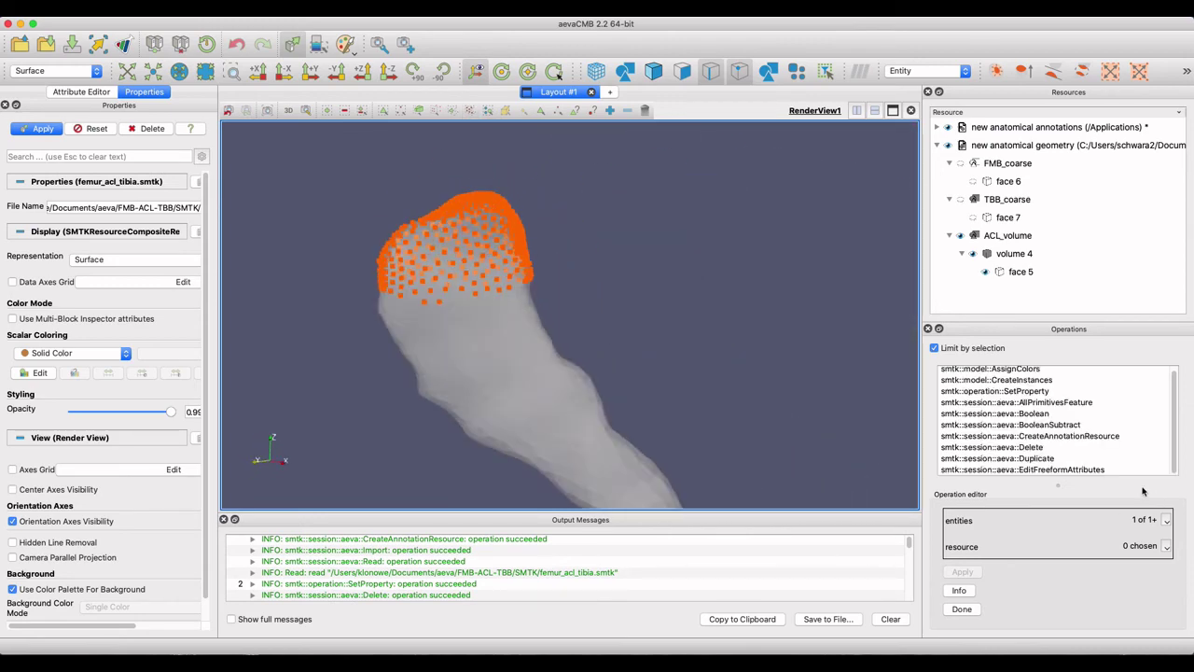
{"action": "left_click", "coordinate": [1036, 447]}
{"action": "left_click", "coordinate": [970, 540]}
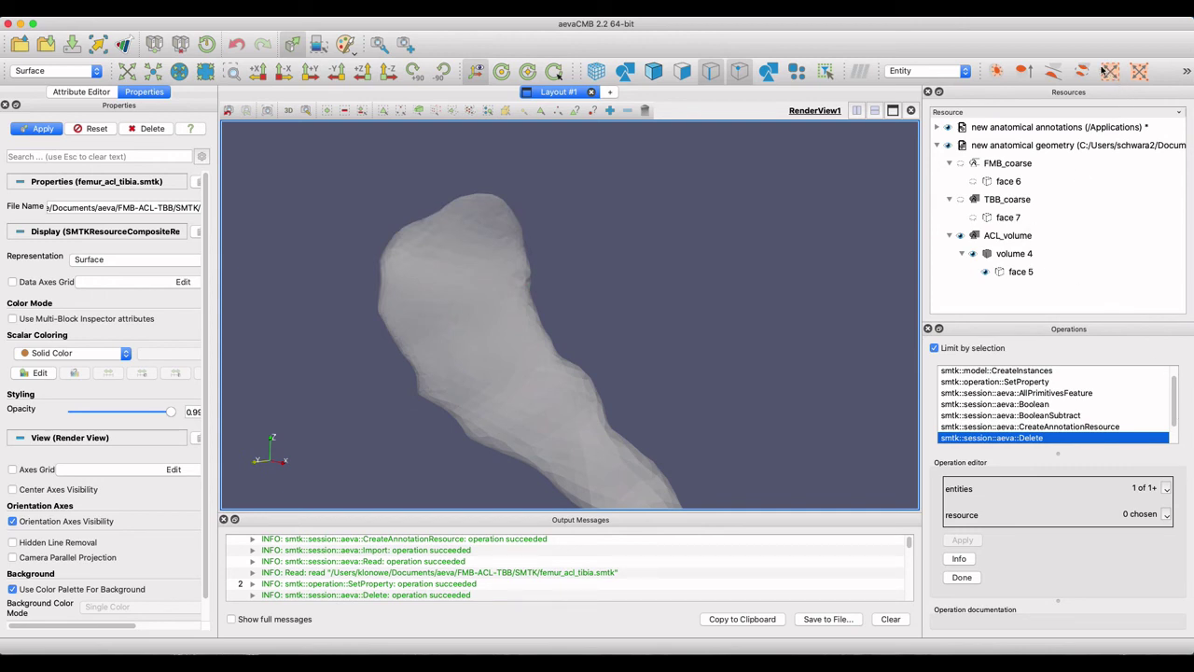
Run proximity selection from ACL face 5 to femur face 6 with distance 0.5.
{"action": "left_click", "coordinate": [1060, 75]}
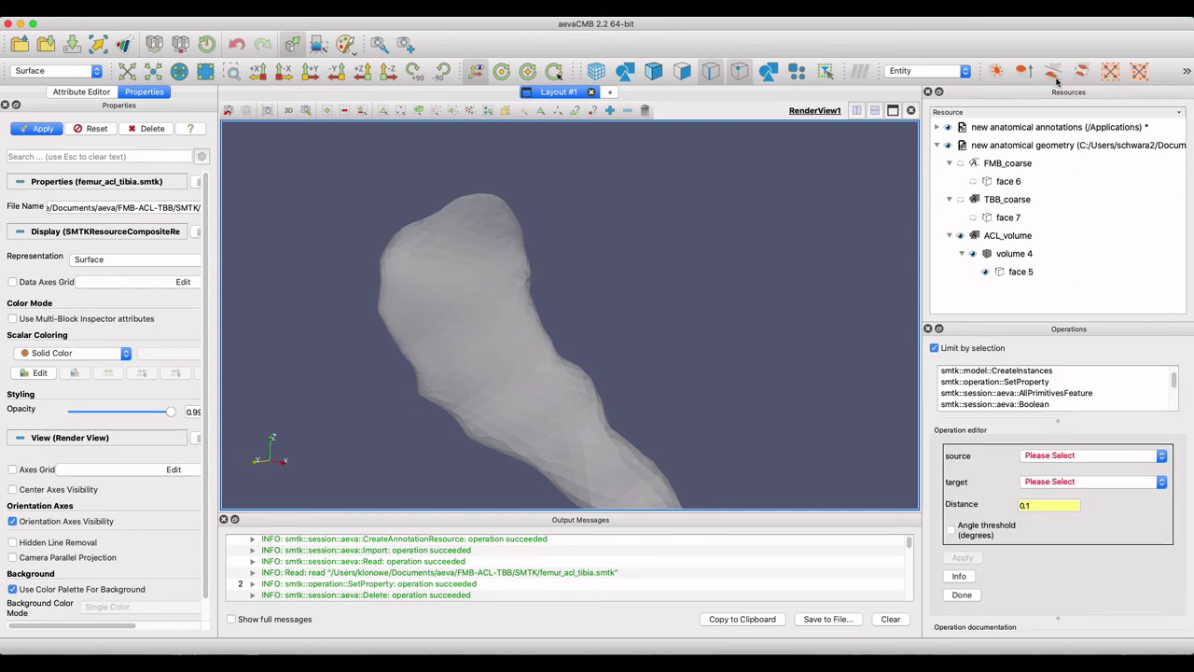
{"action": "left_click", "coordinate": [1036, 455]}
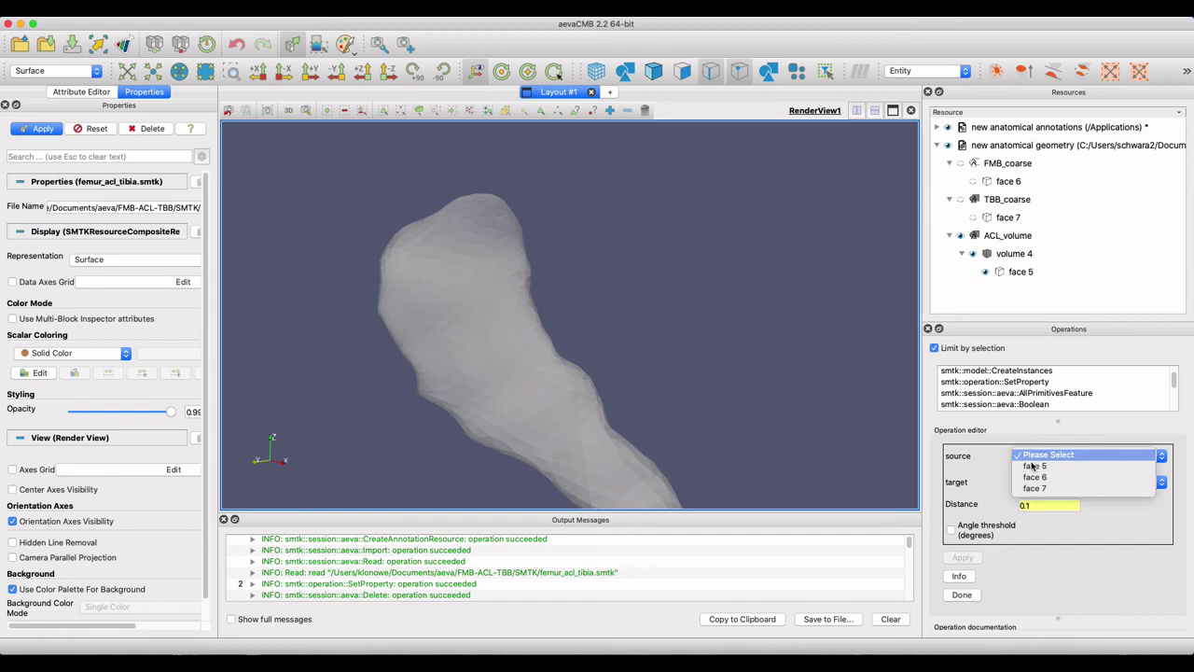
{"action": "left_click", "coordinate": [1034, 470]}
{"action": "left_click", "coordinate": [1050, 481]}
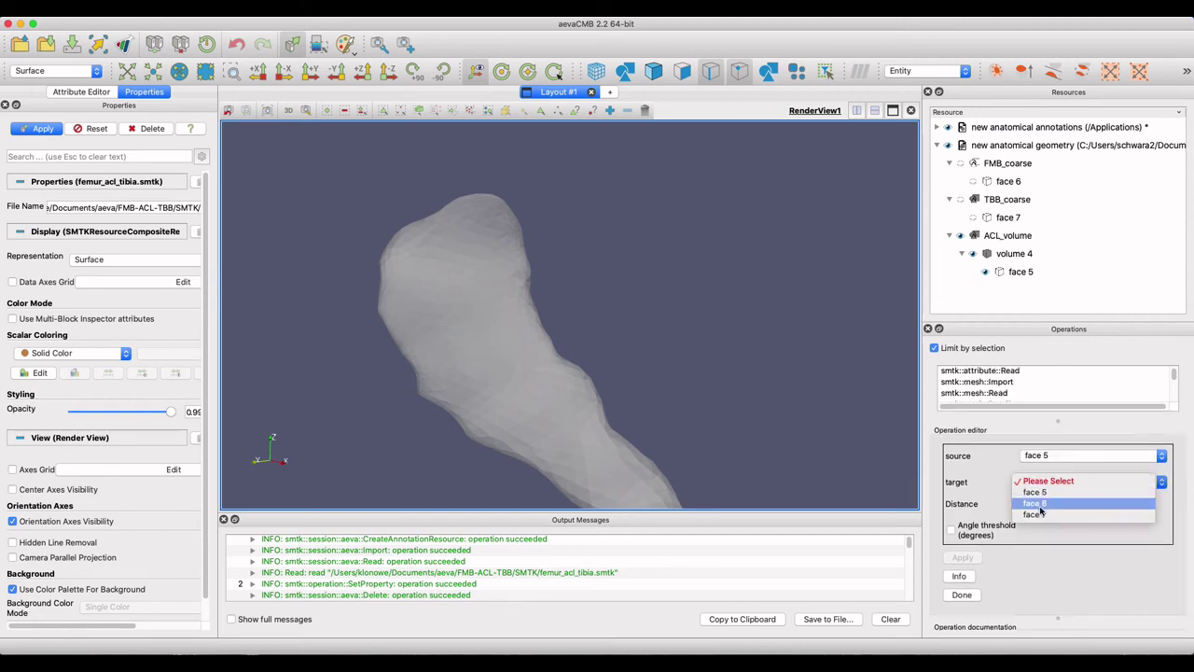
{"action": "left_click", "coordinate": [1029, 508]}
{"action": "left_click", "coordinate": [1035, 505]}
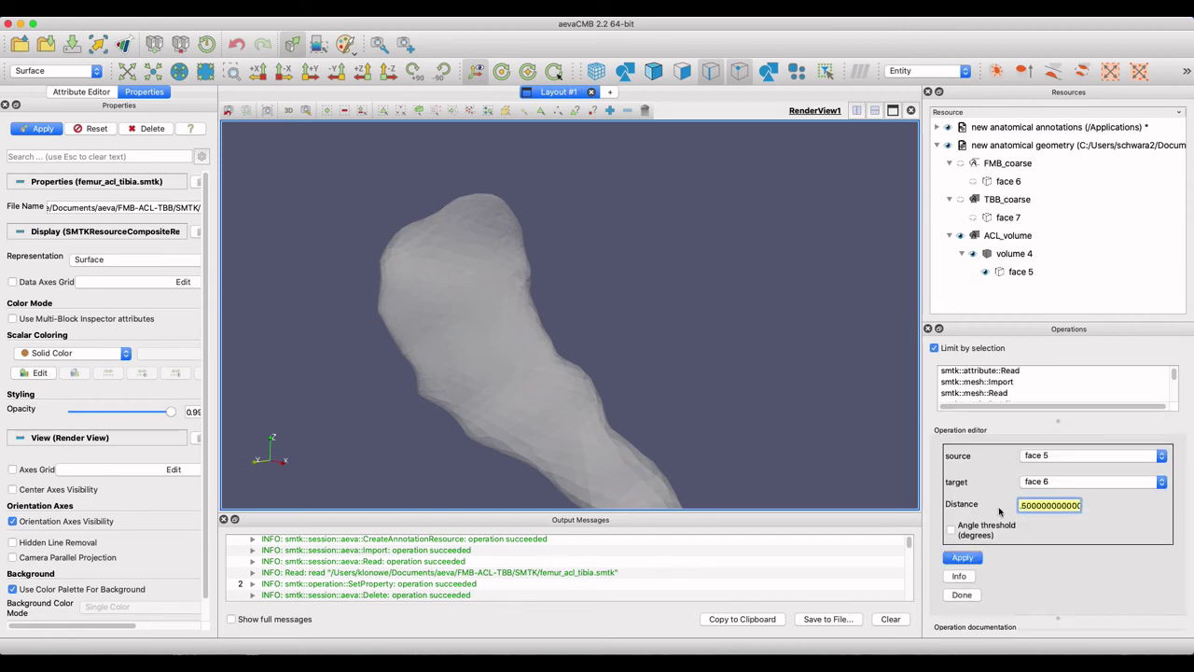
{"action": "left_click", "coordinate": [962, 557]}
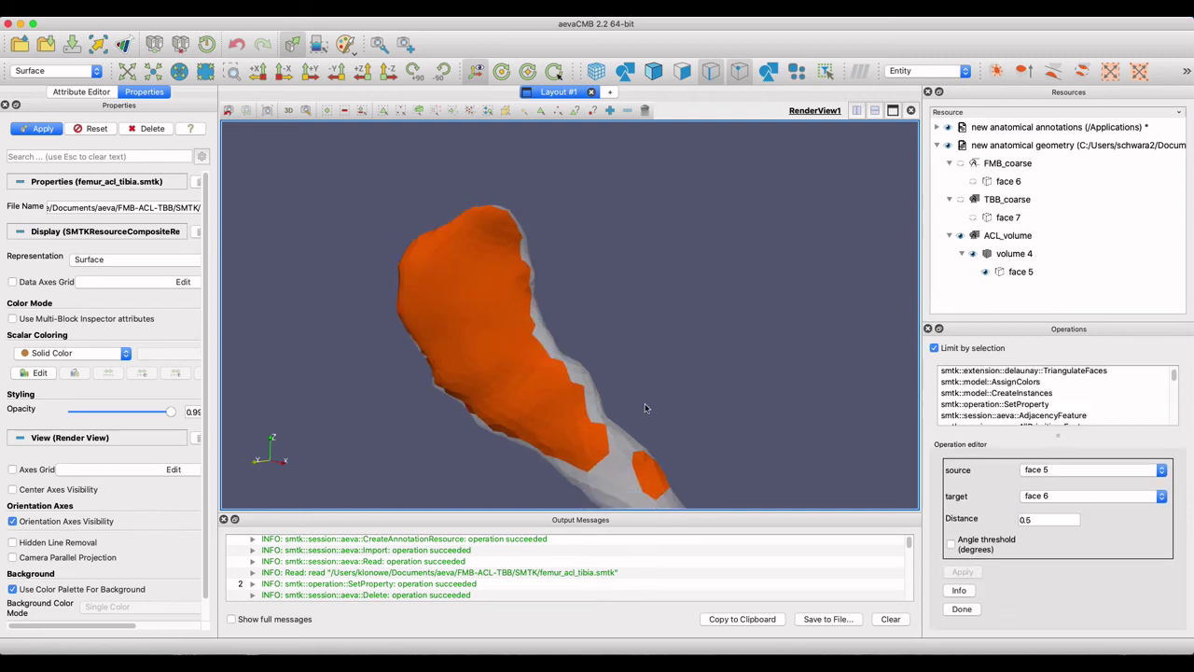
{"action": "left_click_drag", "start_coordinate": [644, 403], "coordinate": [658, 349]}
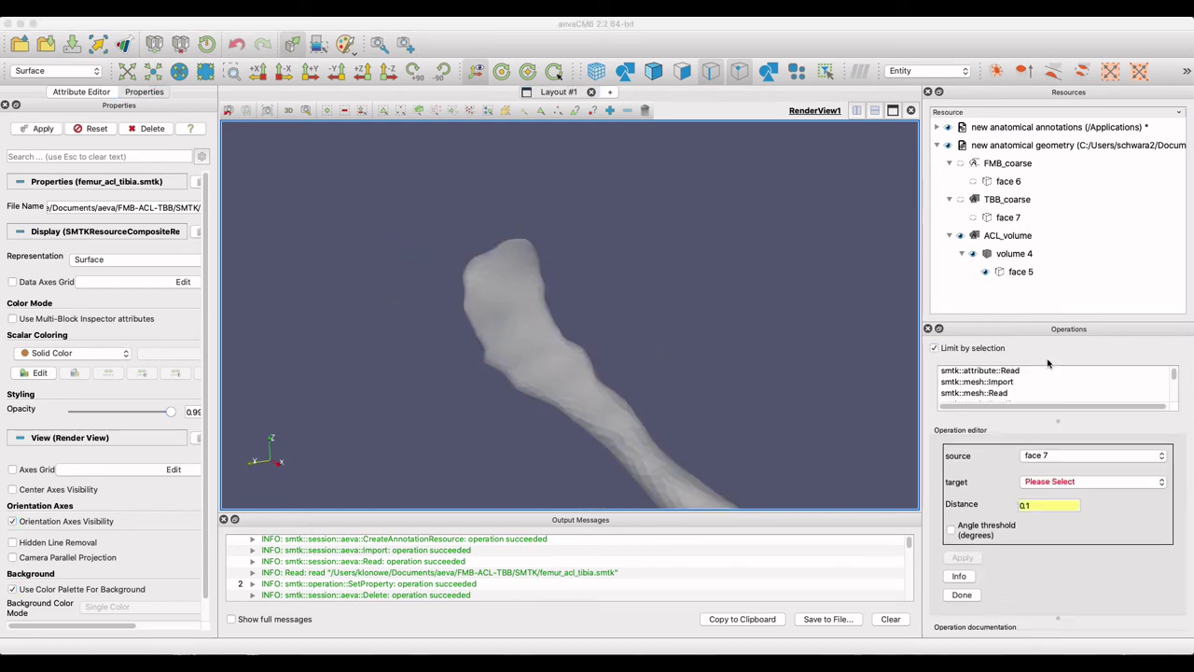
Rerun face 5 to face 6 proximity with a new distance and copy the selection.
{"action": "left_click", "coordinate": [1073, 457]}
{"action": "left_click", "coordinate": [1049, 435]}
{"action": "left_click", "coordinate": [1049, 482]}
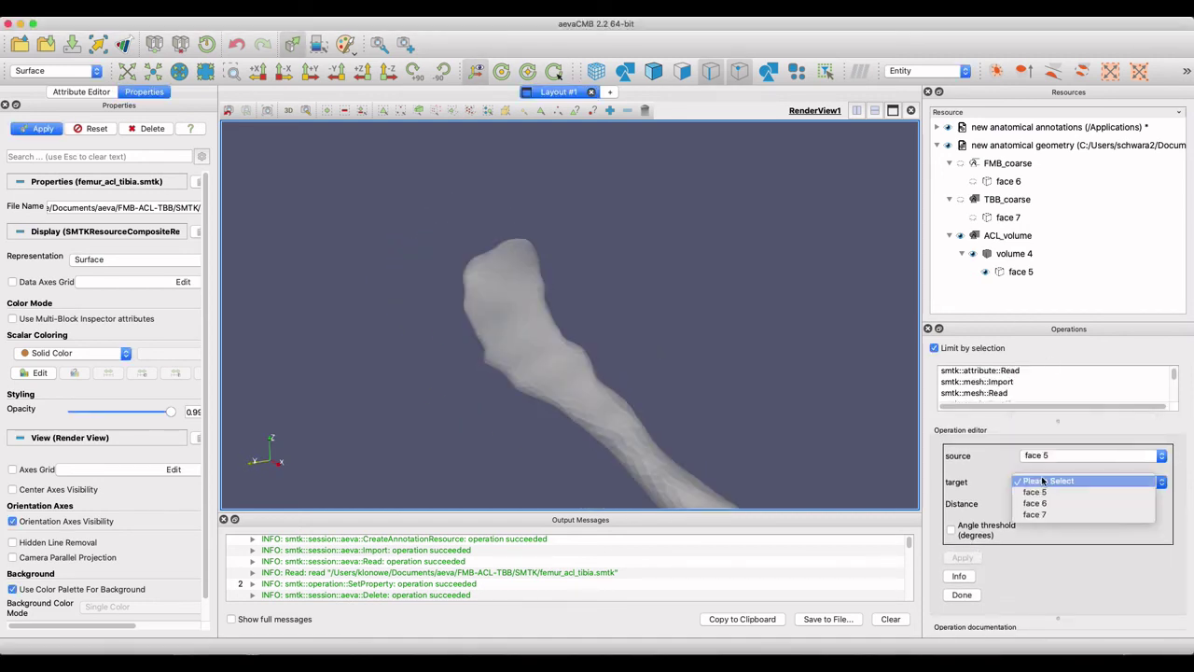
{"action": "left_click", "coordinate": [1049, 504]}
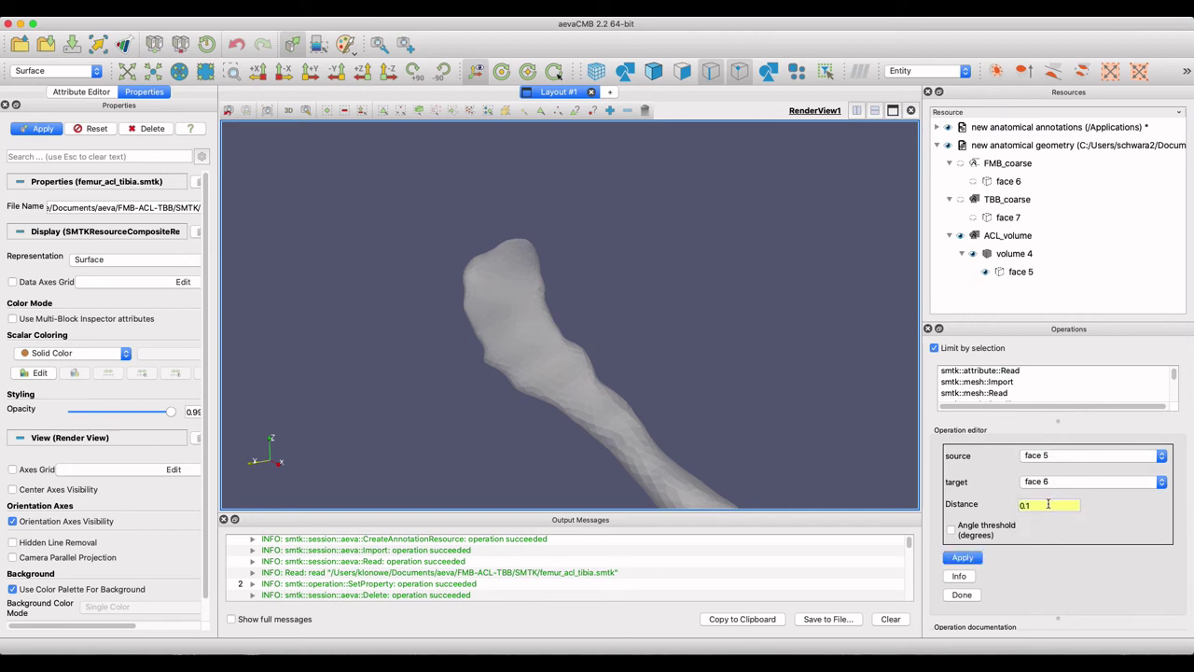
{"action": "left_click", "coordinate": [1040, 507]}
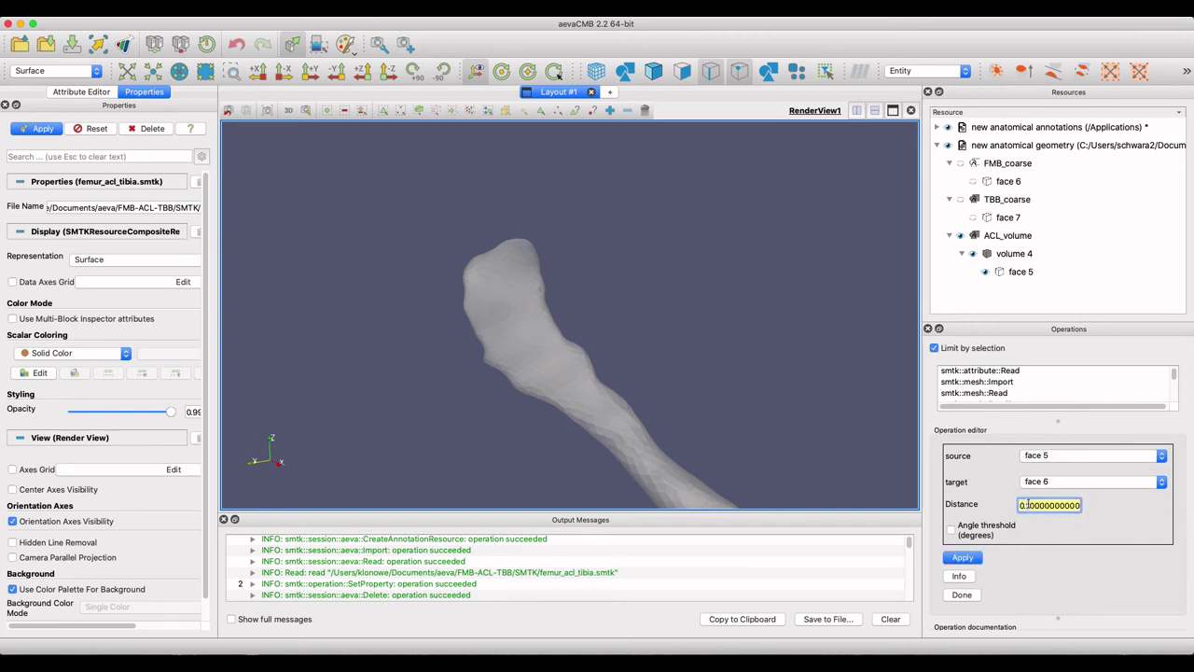
{"action": "left_click_drag", "start_coordinate": [1023, 505], "coordinate": [1016, 505]}
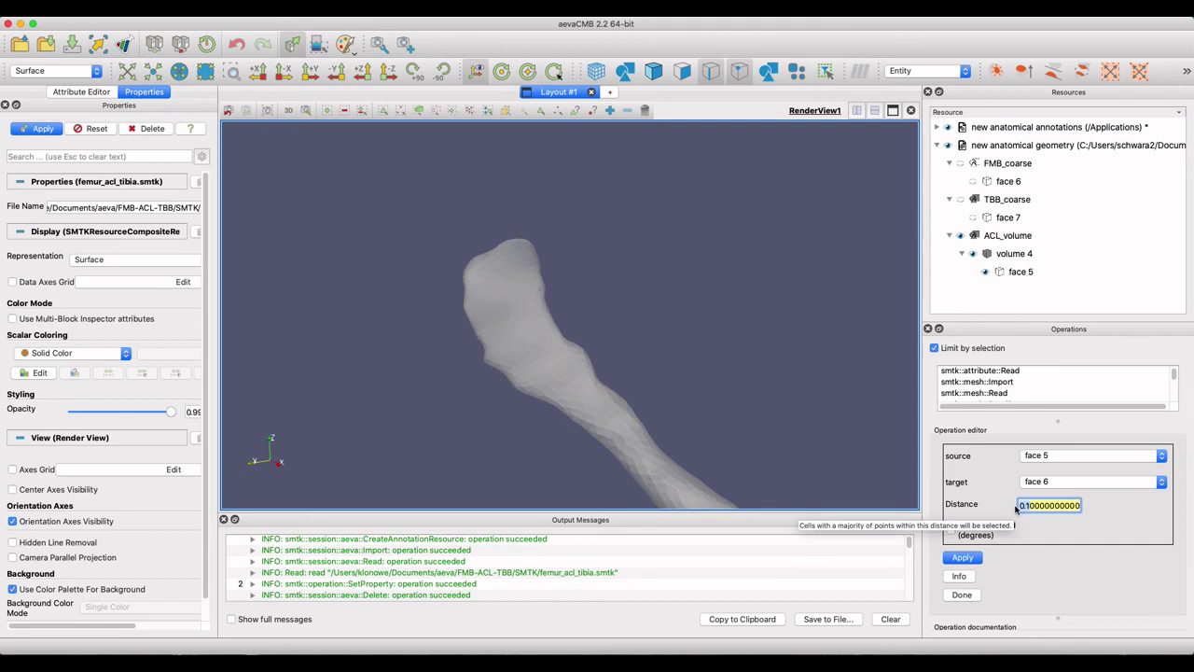
{"action": "key", "text": "super+a"}
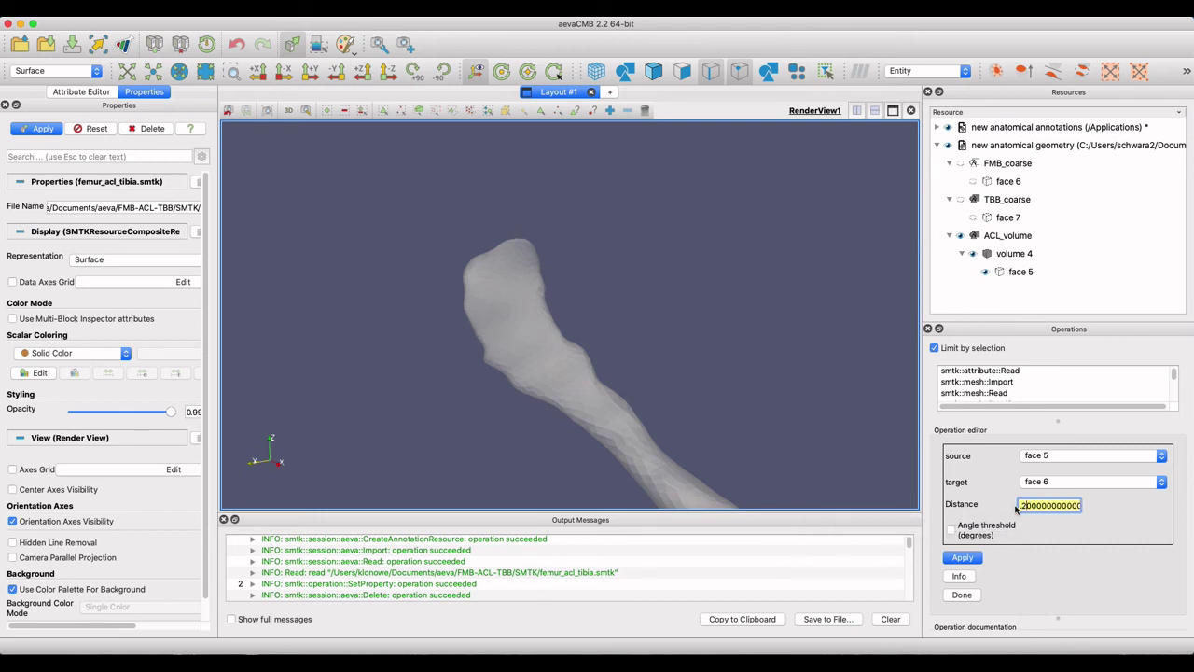
{"action": "left_click", "coordinate": [972, 560]}
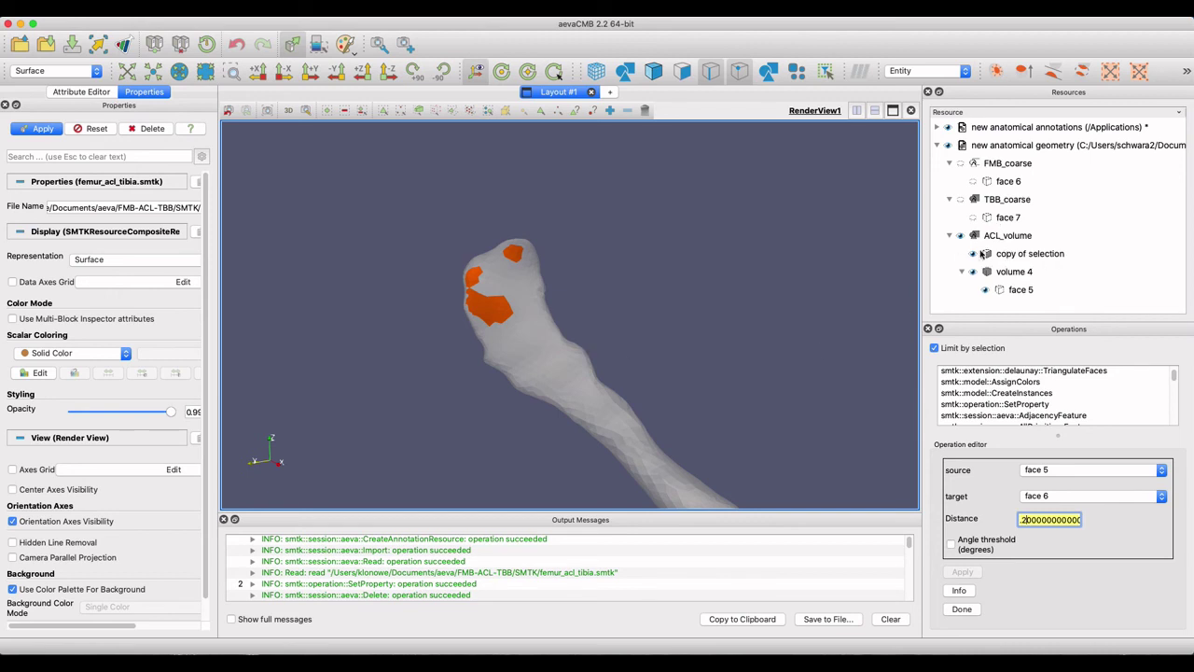
{"action": "left_click", "coordinate": [973, 256]}
Apply the next operation to the copied selection and show the FMB_ACL_insertion patch.
{"action": "left_click", "coordinate": [1081, 69]}
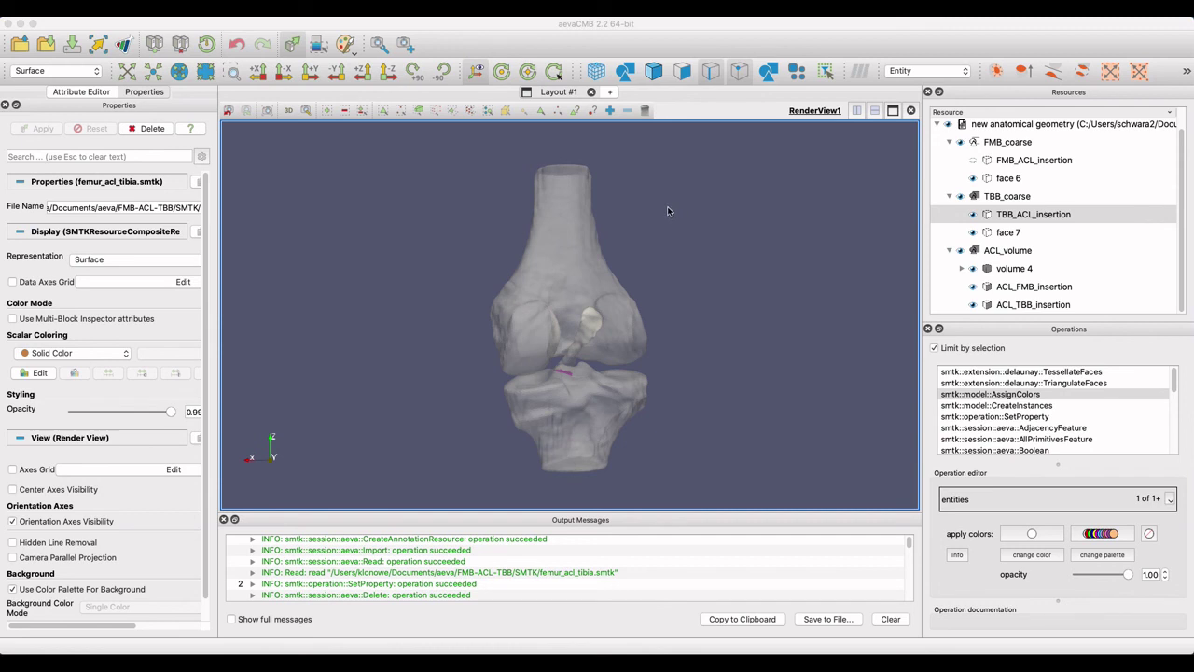
{"action": "scroll", "coordinate": [691, 243], "scroll_direction": "up", "scroll_amount": 5}
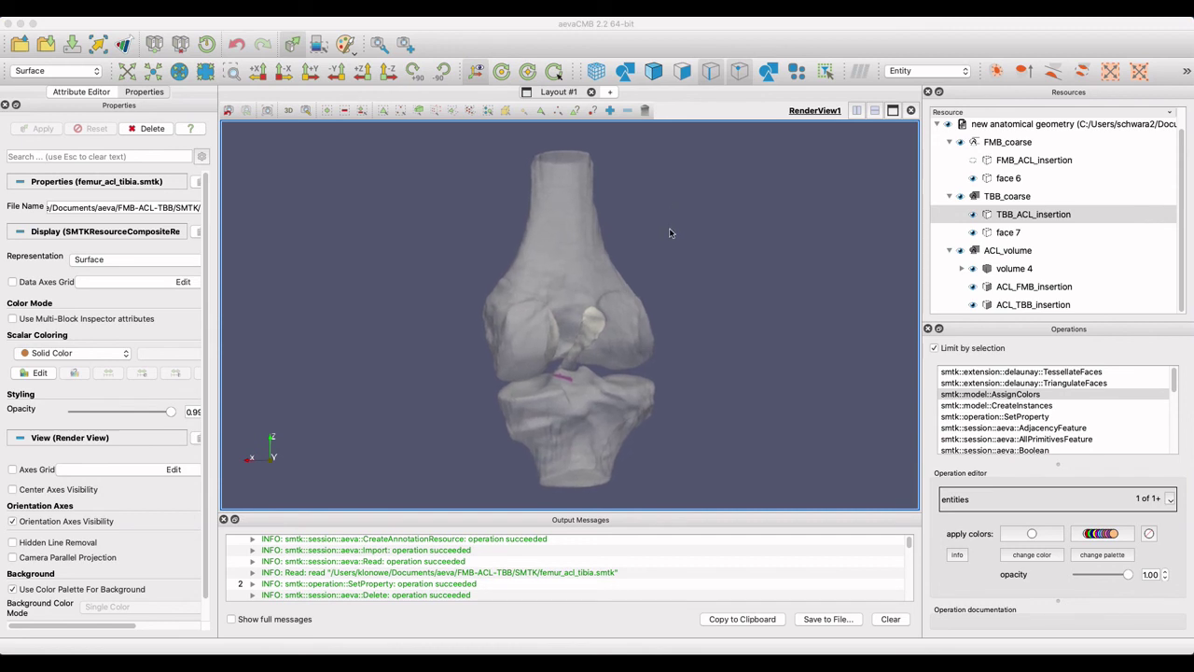
{"action": "left_click", "coordinate": [976, 163]}
{"action": "scroll", "coordinate": [718, 227], "scroll_direction": "up", "scroll_amount": 5}
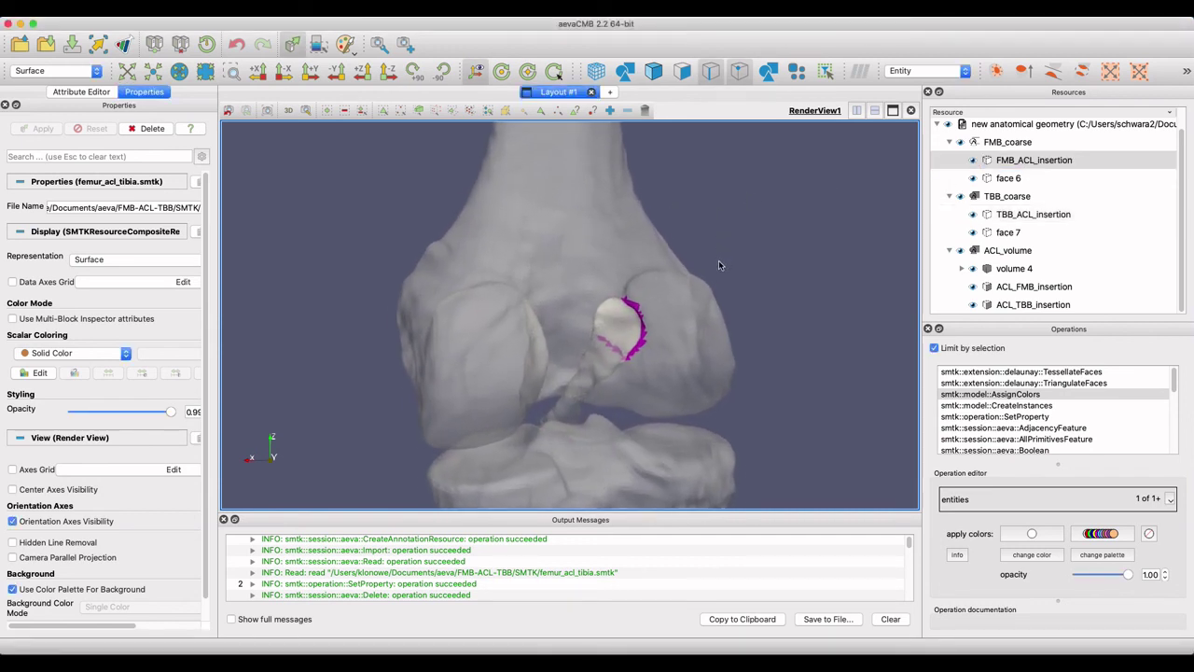
{"action": "scroll", "coordinate": [1102, 451], "scroll_direction": "down", "scroll_amount": 1}
{"action": "scroll", "coordinate": [1102, 452], "scroll_direction": "down", "scroll_amount": 2}
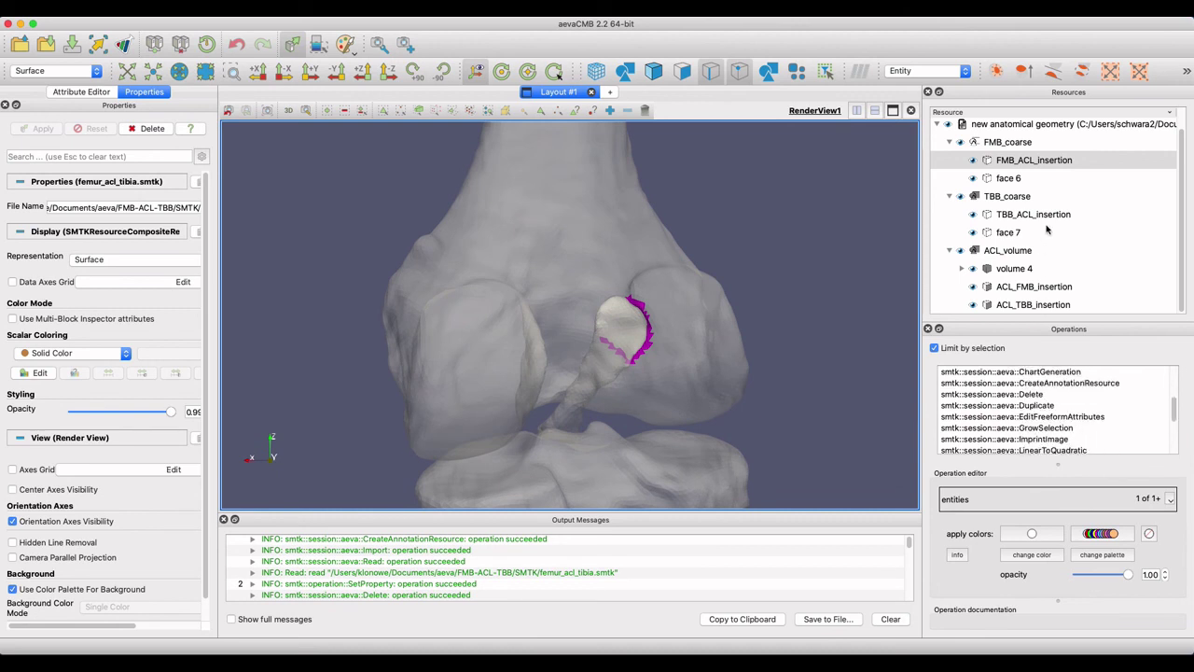
Hide TBB_ACL_insertion and rotate the knee to view the ACL side-on.
{"action": "left_click", "coordinate": [972, 220]}
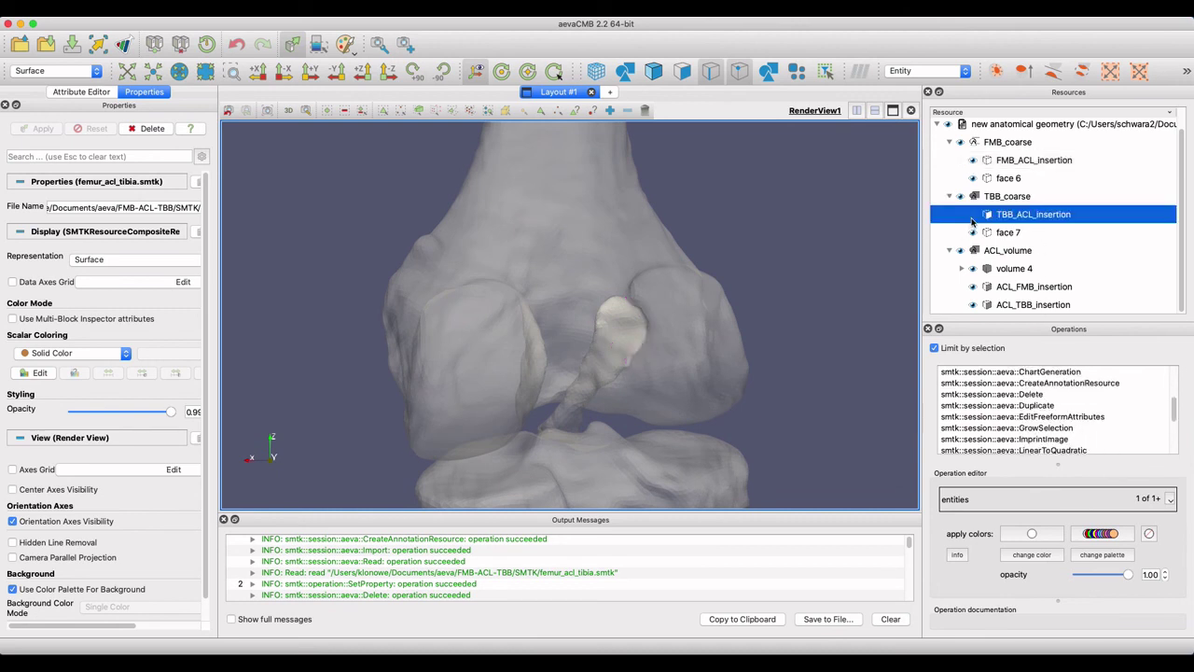
{"action": "left_click", "coordinate": [972, 217]}
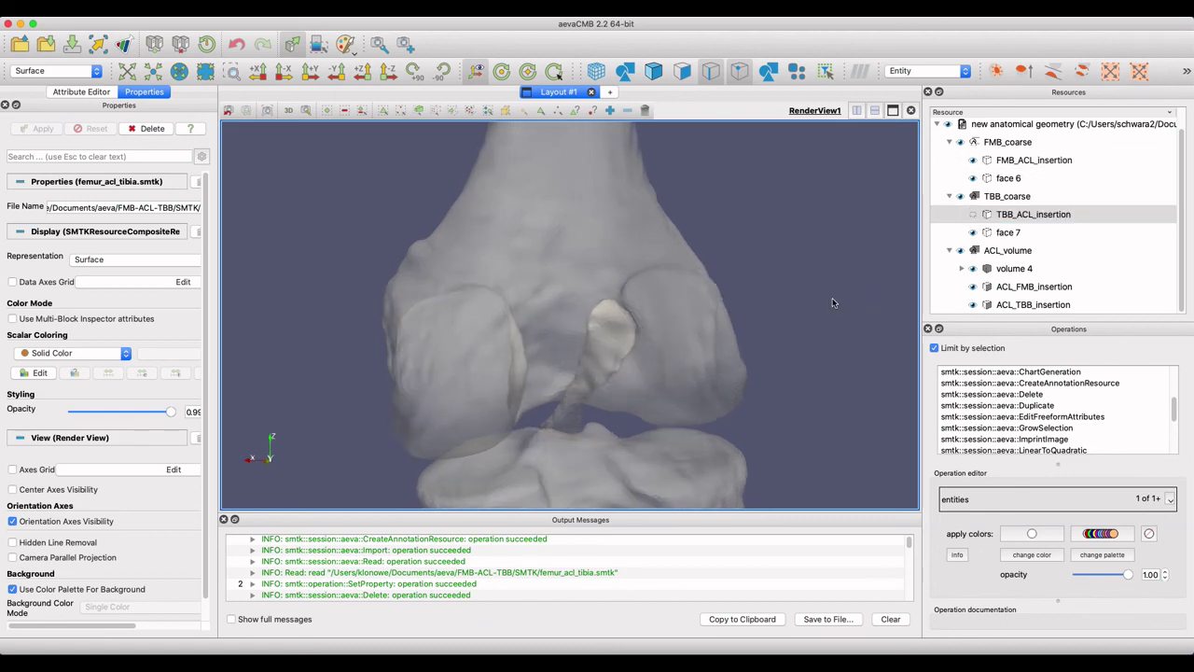
{"action": "left_click_drag", "start_coordinate": [833, 302], "coordinate": [497, 295]}
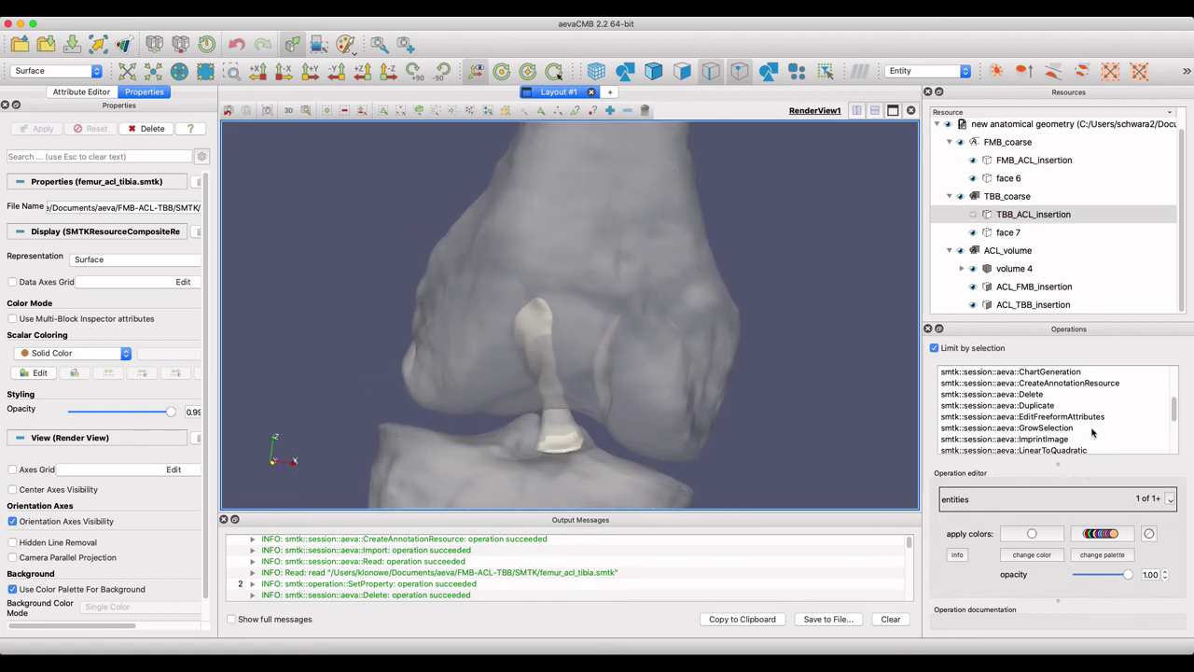
{"action": "scroll", "coordinate": [1093, 432], "scroll_direction": "down", "scroll_amount": 5}
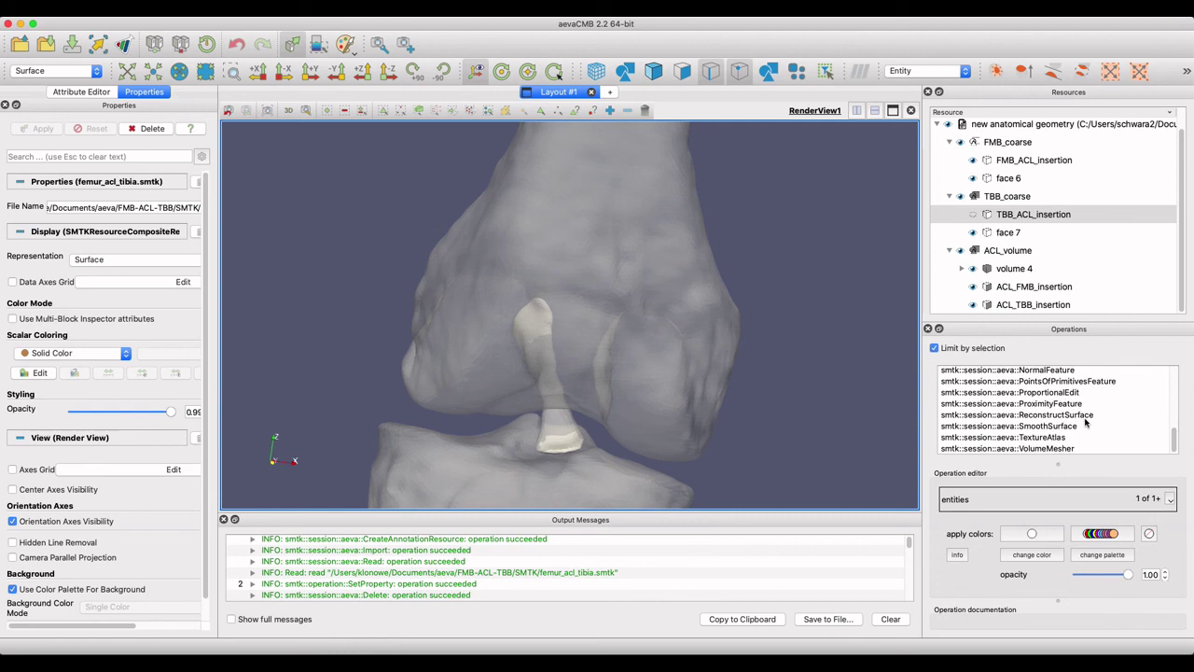
{"action": "scroll", "coordinate": [1087, 421], "scroll_direction": "up", "scroll_amount": 5}
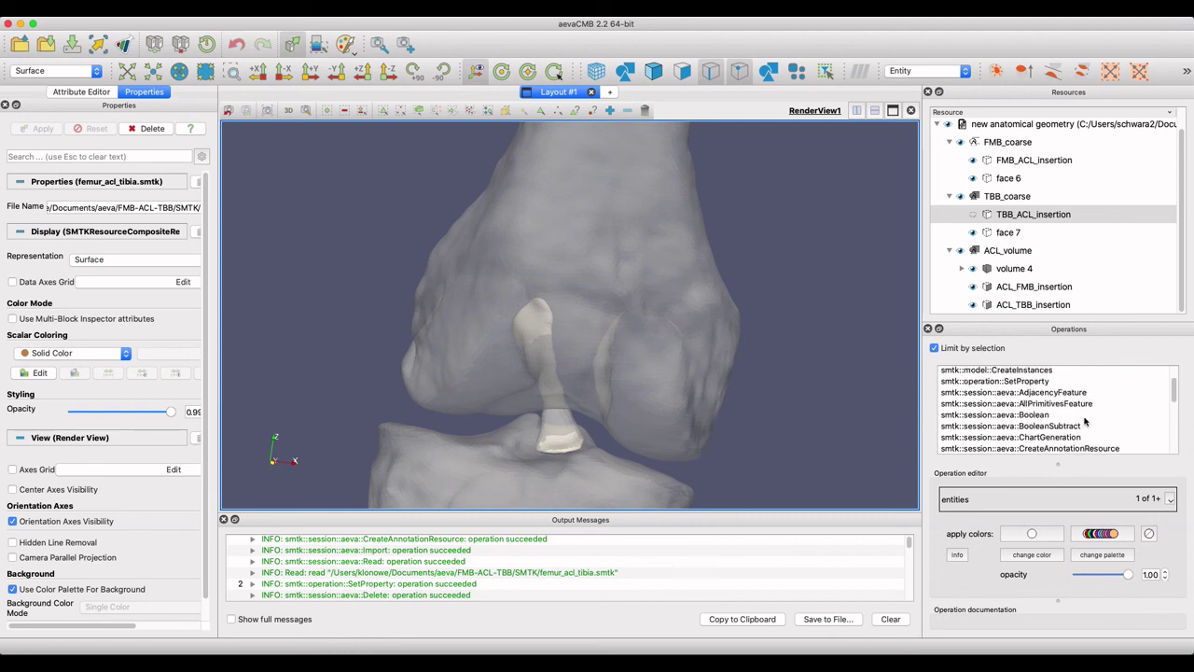
Set up WriteResource for the whole anatomical geometry resource and view the knee along -Y.
{"action": "left_click", "coordinate": [1003, 145]}
{"action": "left_click", "coordinate": [998, 127]}
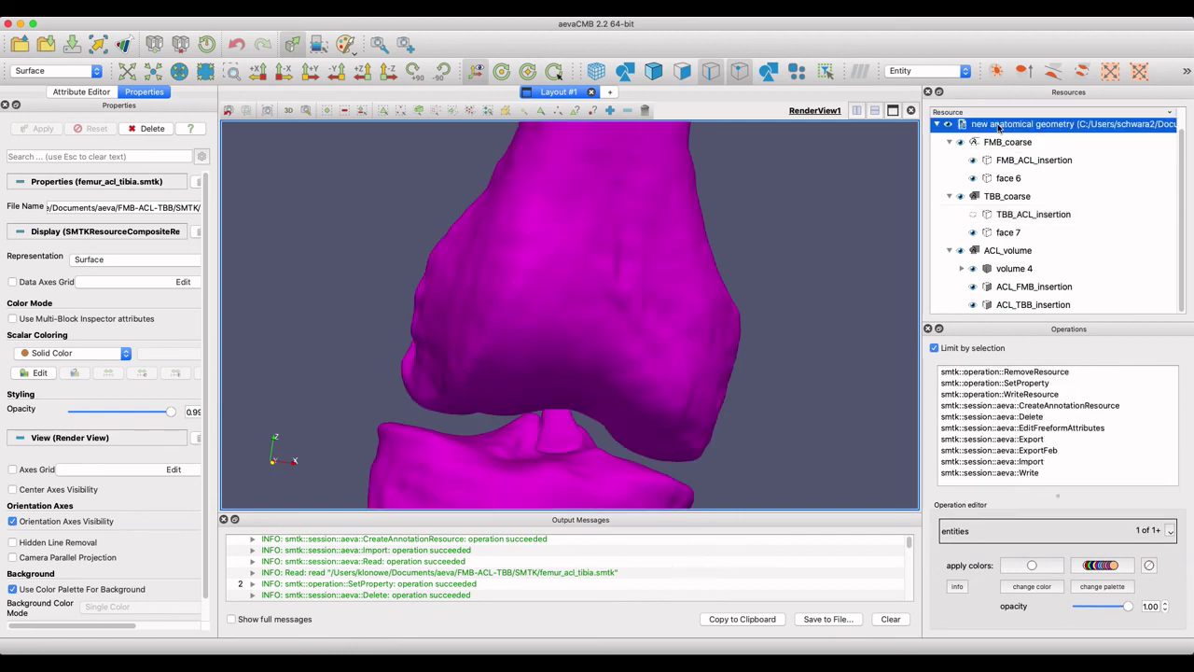
{"action": "double_click", "coordinate": [1054, 460]}
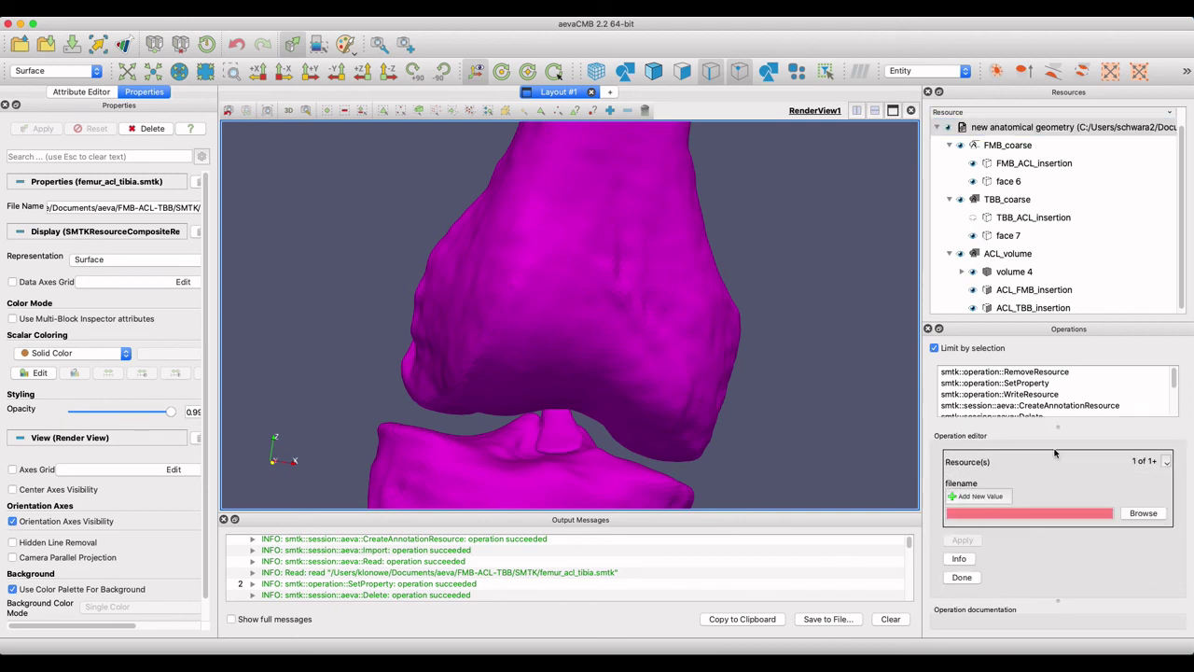
{"action": "left_click", "coordinate": [1167, 462]}
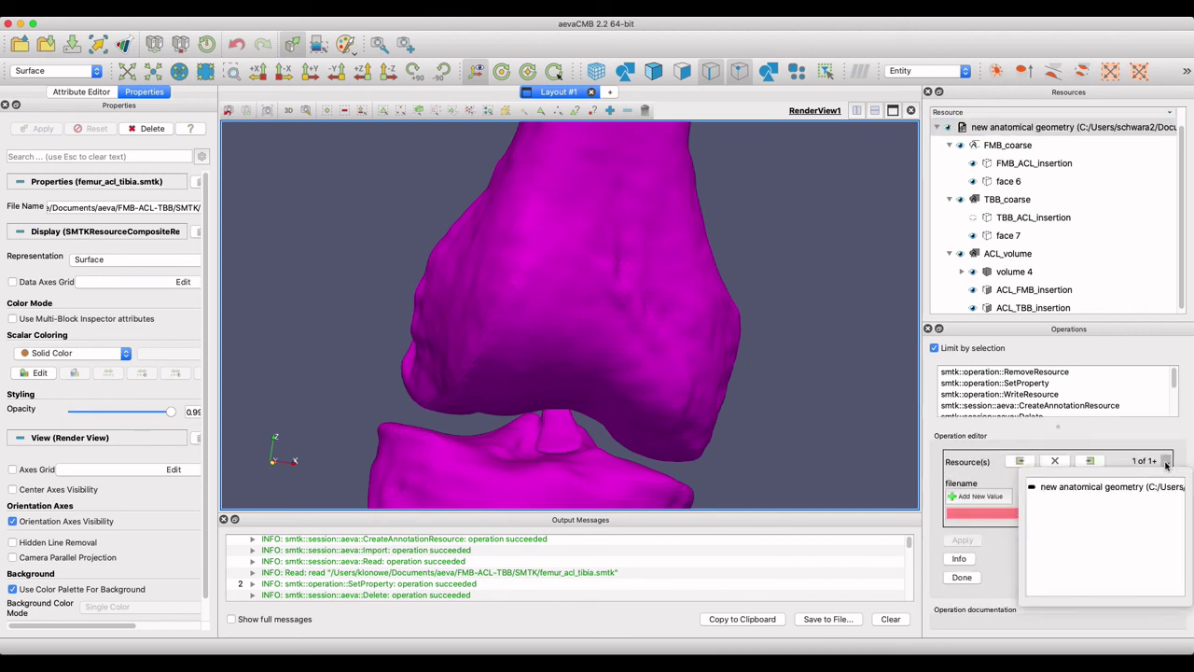
{"action": "left_click", "coordinate": [1167, 462]}
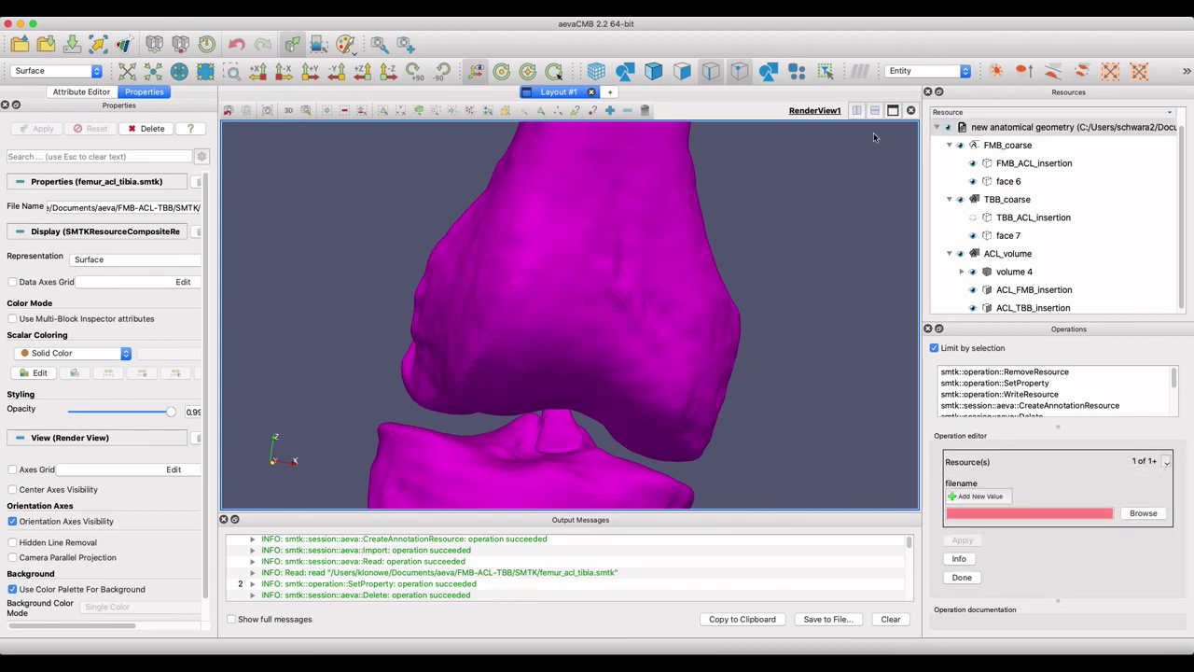
{"action": "left_click", "coordinate": [336, 72]}
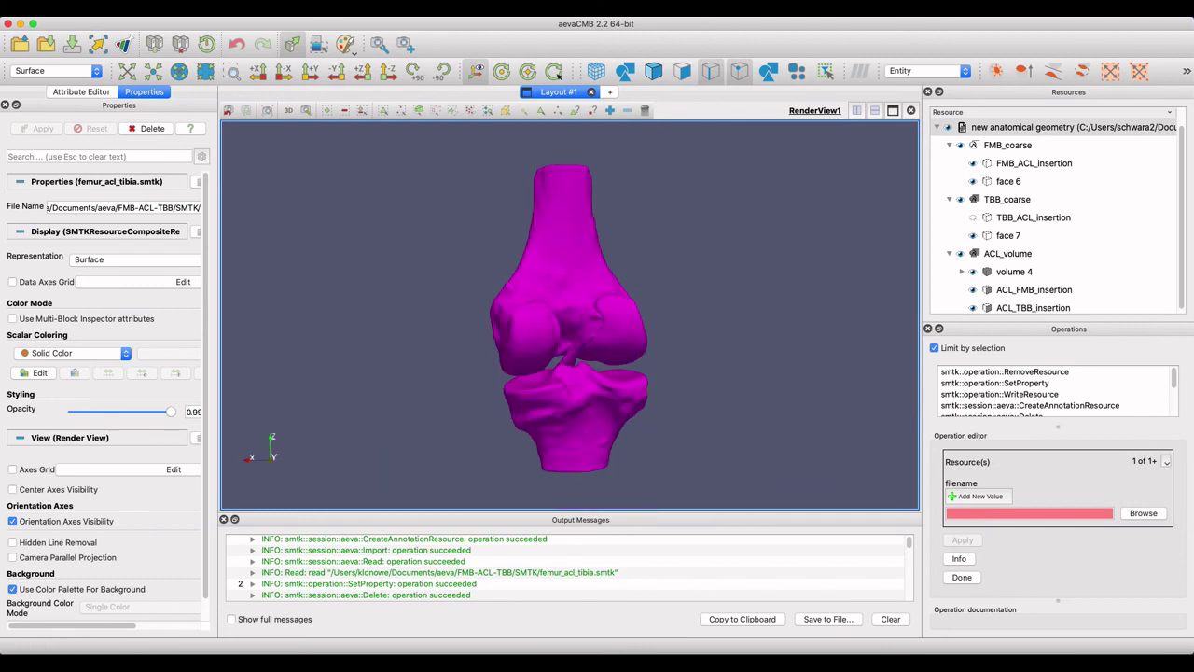
{"action": "left_click", "coordinate": [98, 17]}
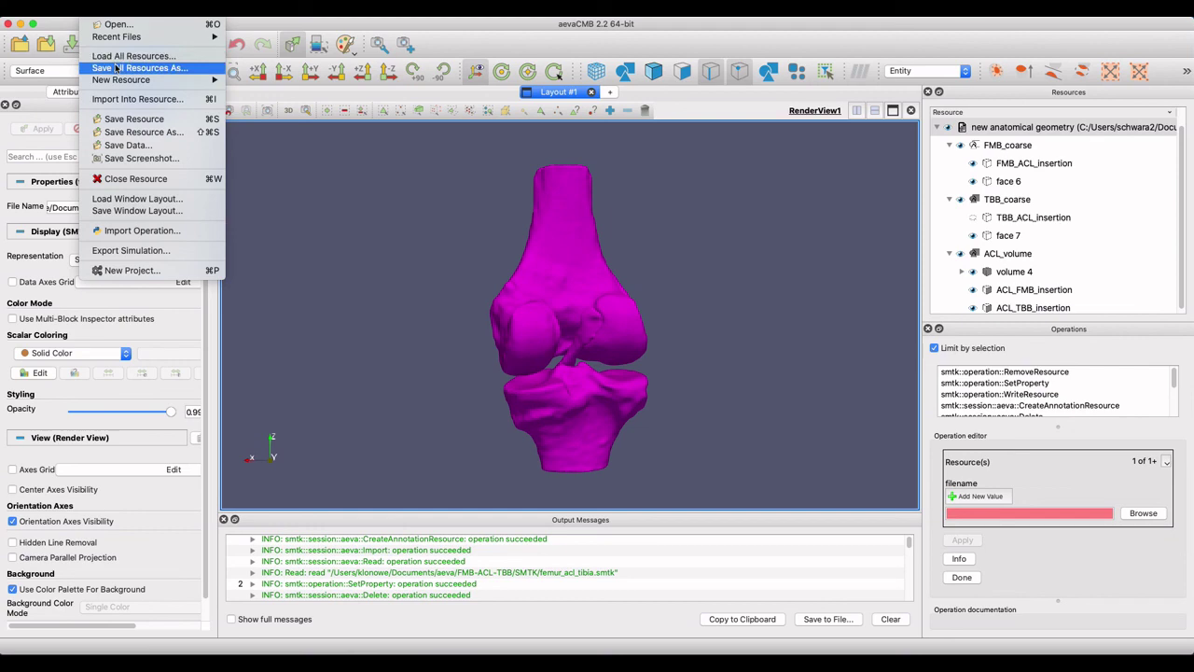
Save the geometry resource as an .smtk file in the FMB-ACL-TBB SMTK folder.
{"action": "left_click", "coordinate": [140, 132]}
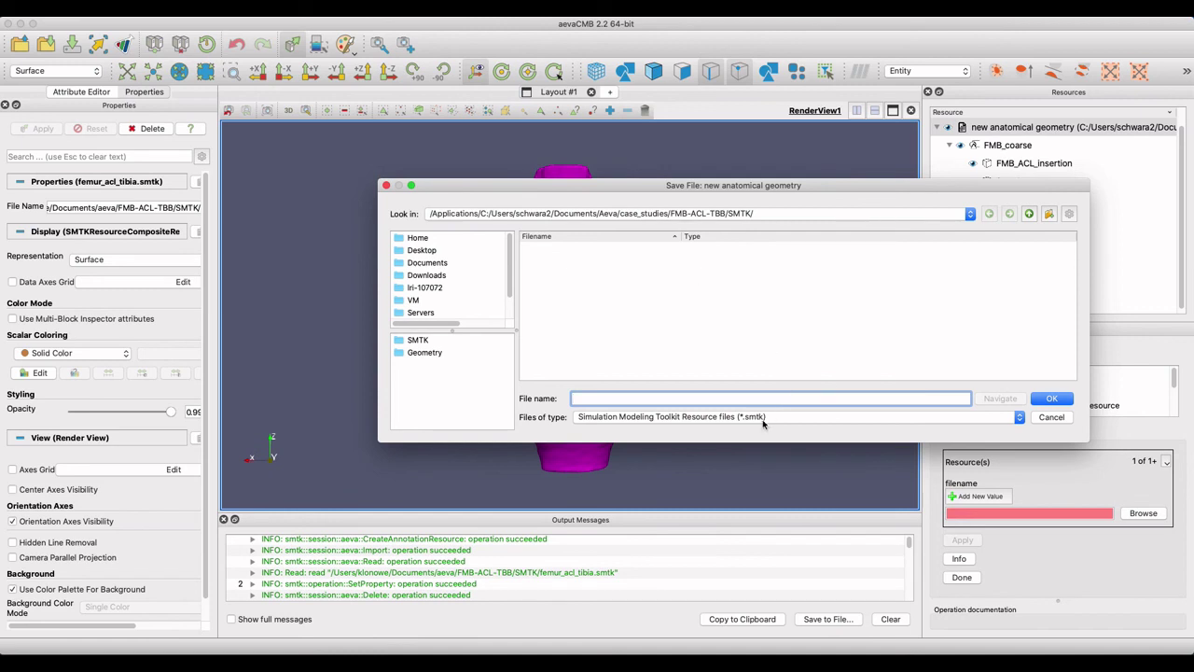
{"action": "left_click", "coordinate": [1051, 399]}
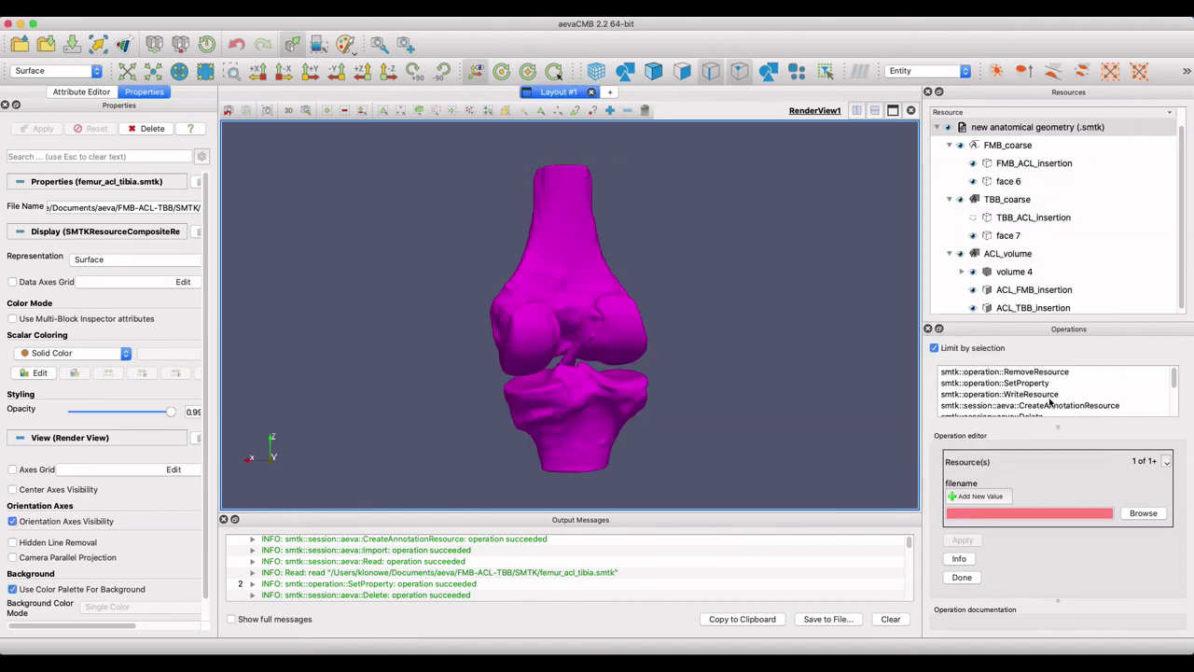